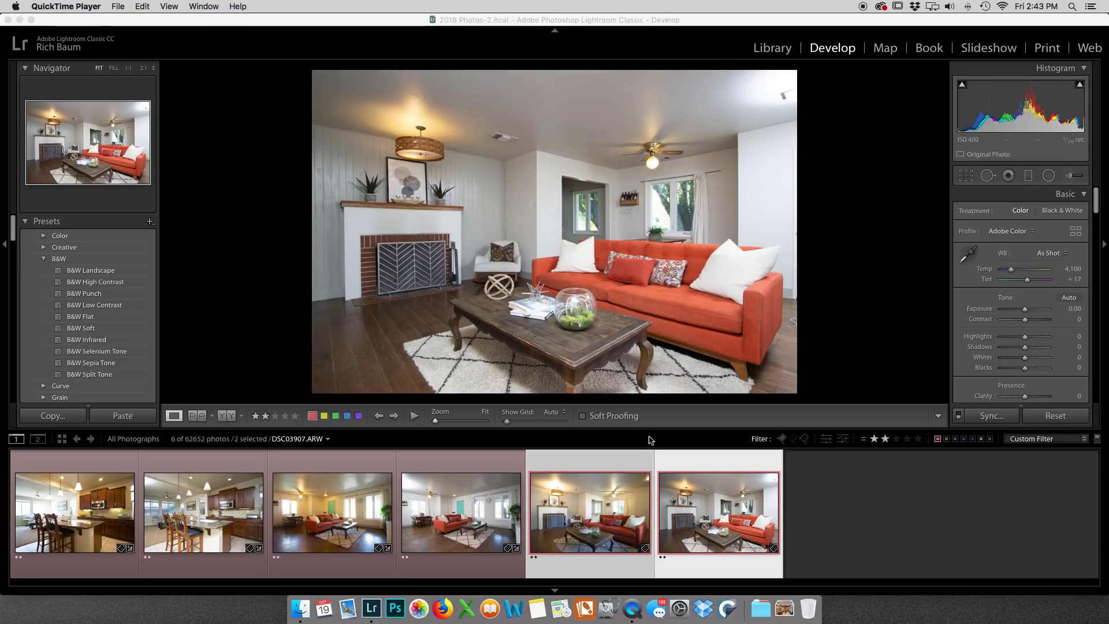
Apply the zzzzz Full Bump preset to the orange-sofa flash photo and lower exposure to −0.20.
click(611, 516)
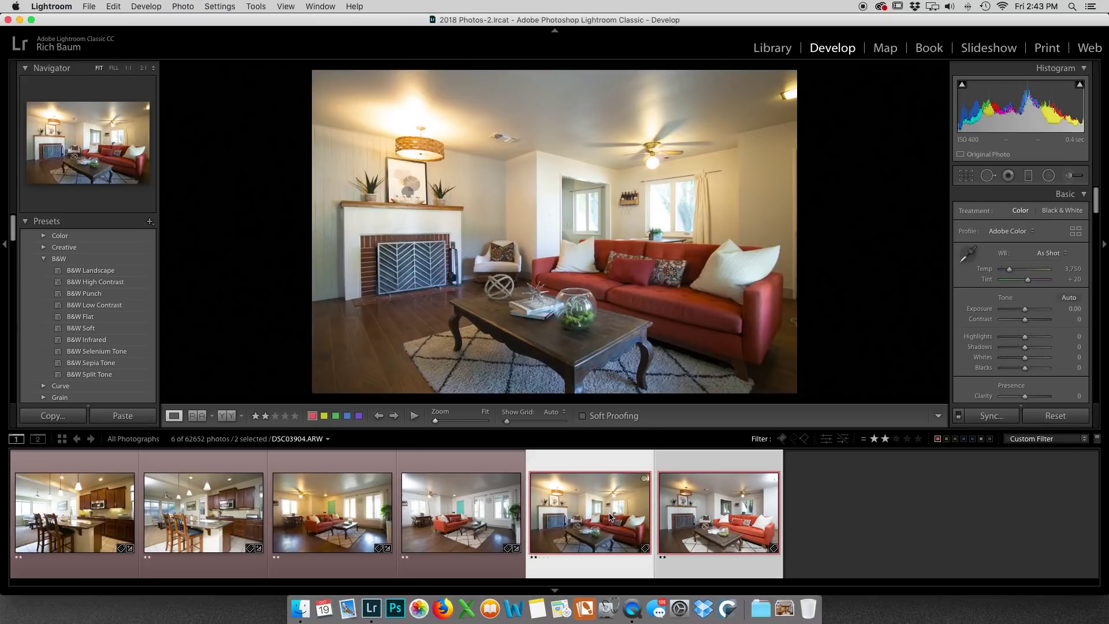
click(690, 499)
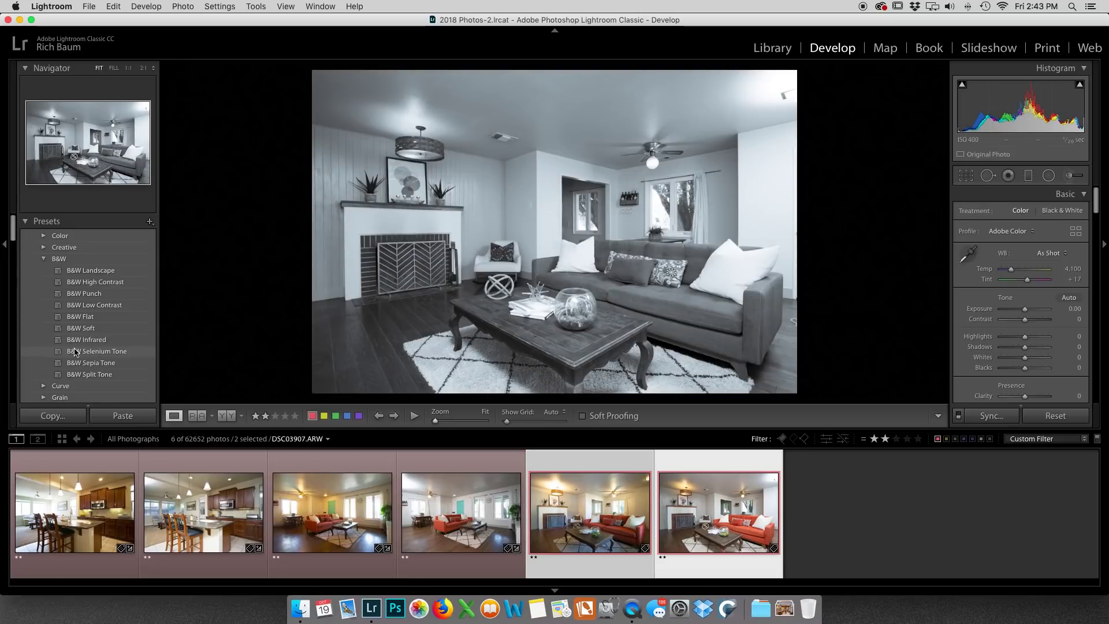
scroll(75, 323, down, 10)
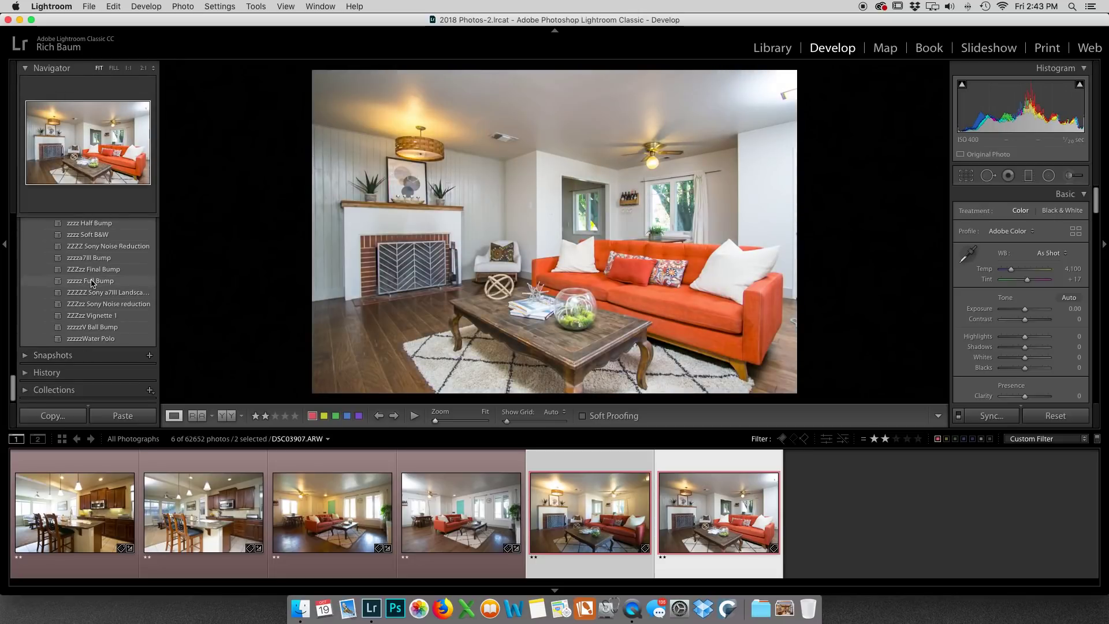
click(92, 281)
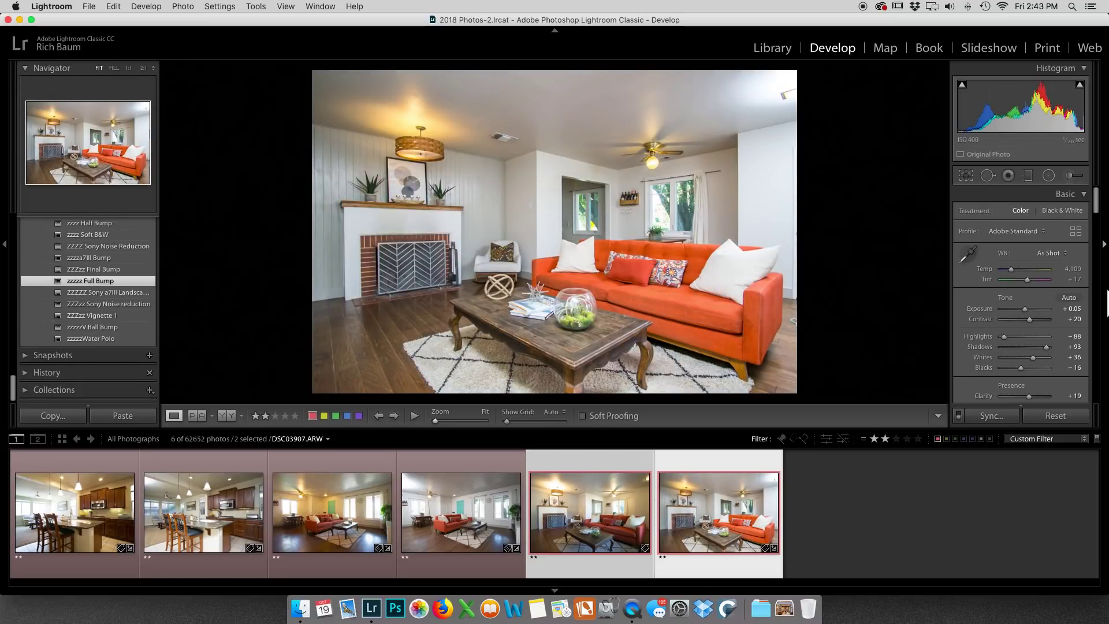
drag(1026, 312, 1025, 312)
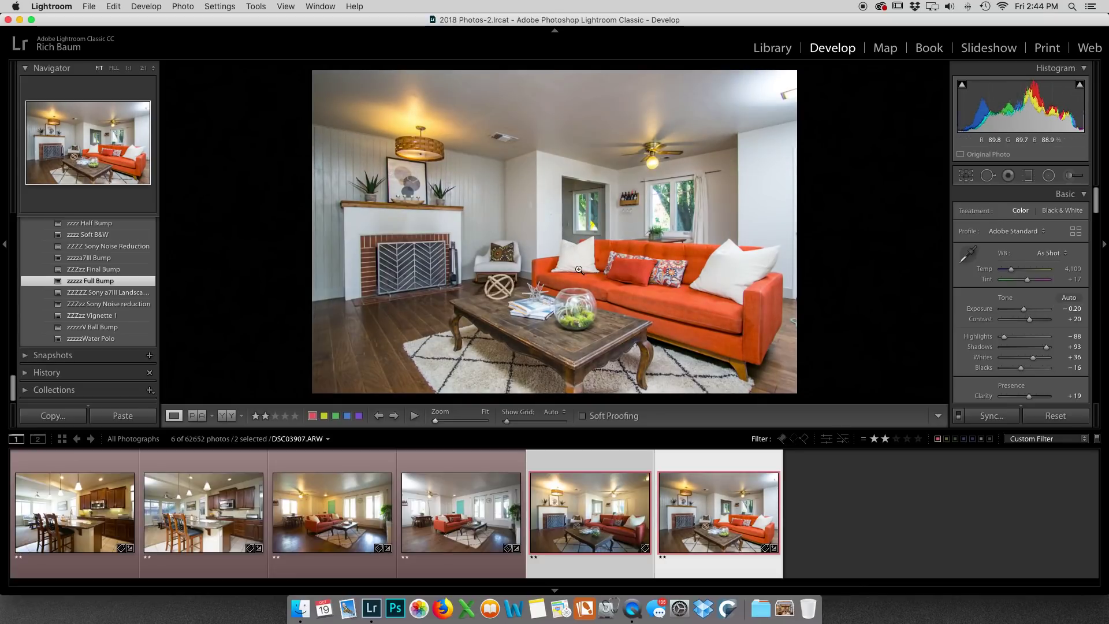
Set the red-sofa photo's white balance from the neutral wall, giving 3,300, +21.
click(590, 491)
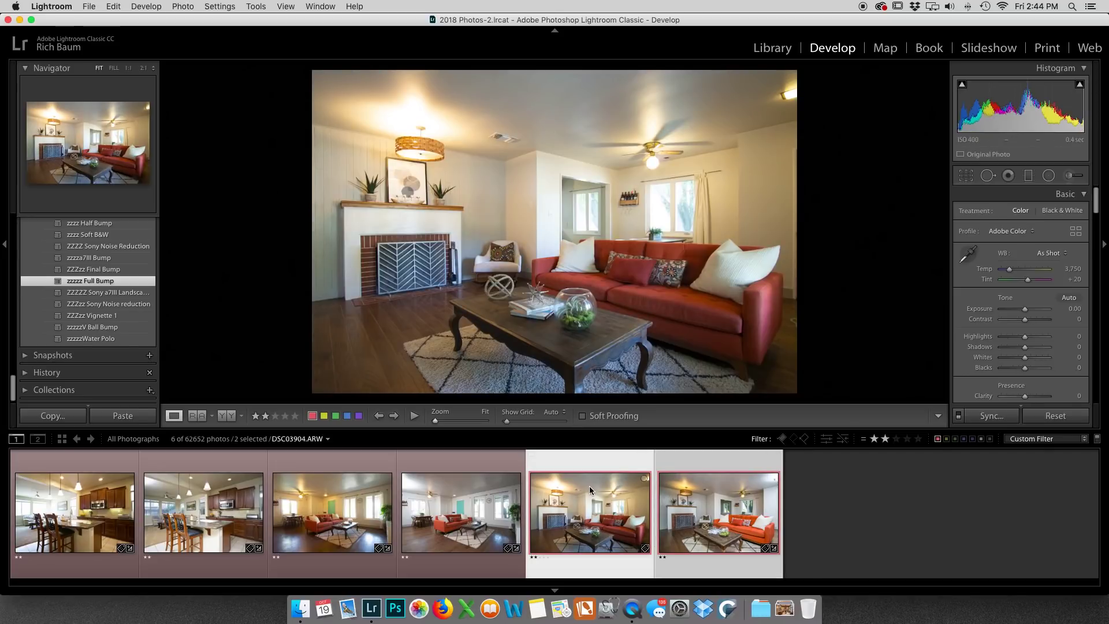
click(967, 254)
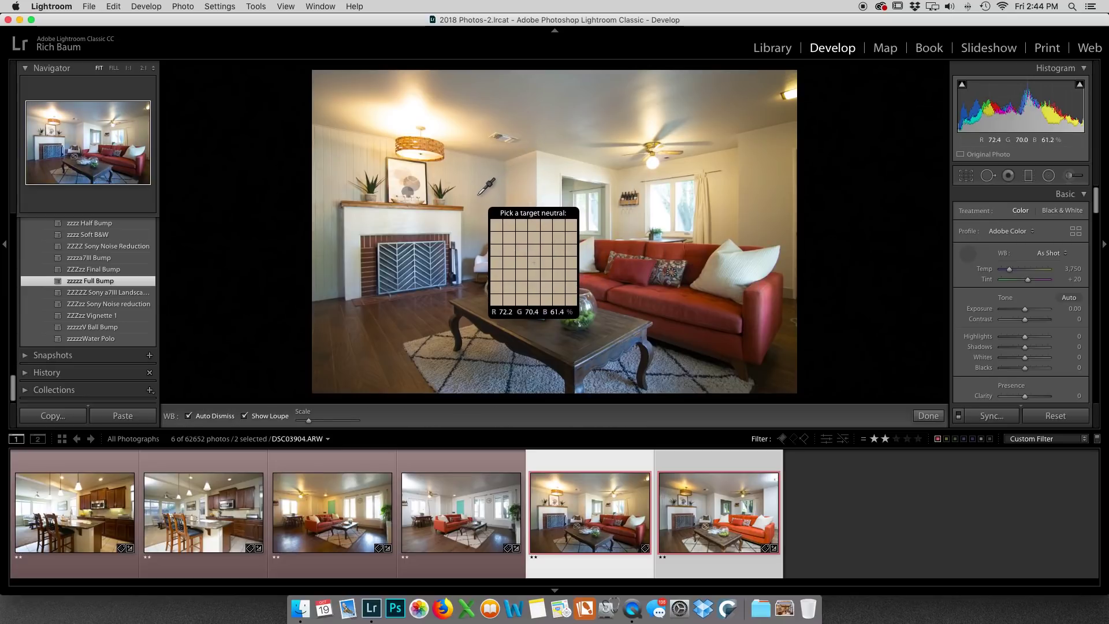
click(484, 191)
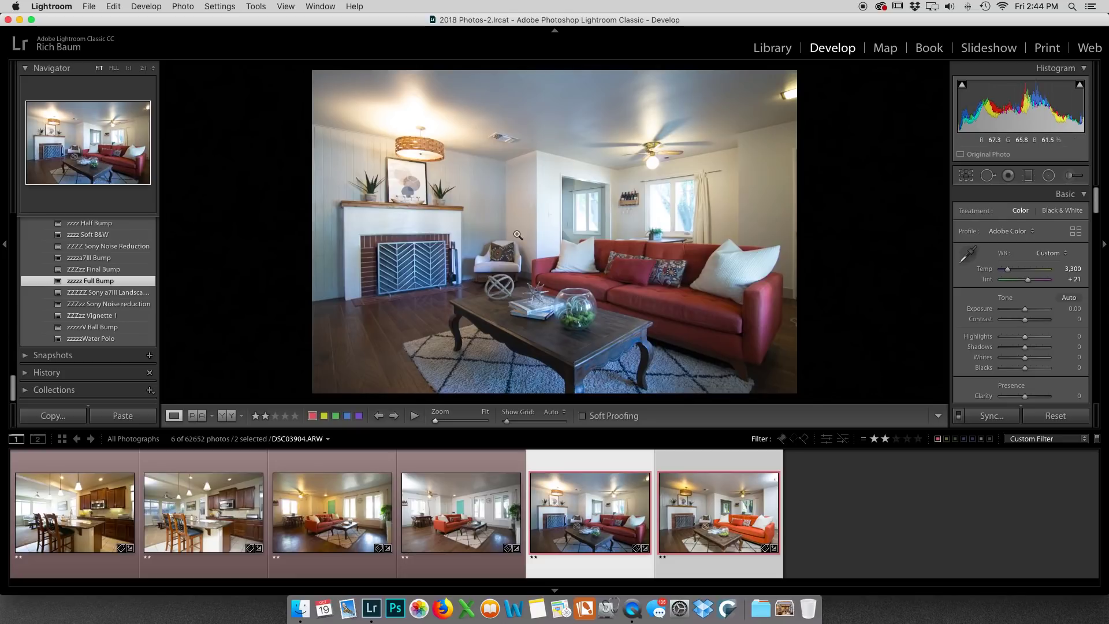
Lower HSL saturation of Blue to −68 and Orange to −61.
scroll(1018, 351, down, 1)
scroll(1018, 351, down, 10)
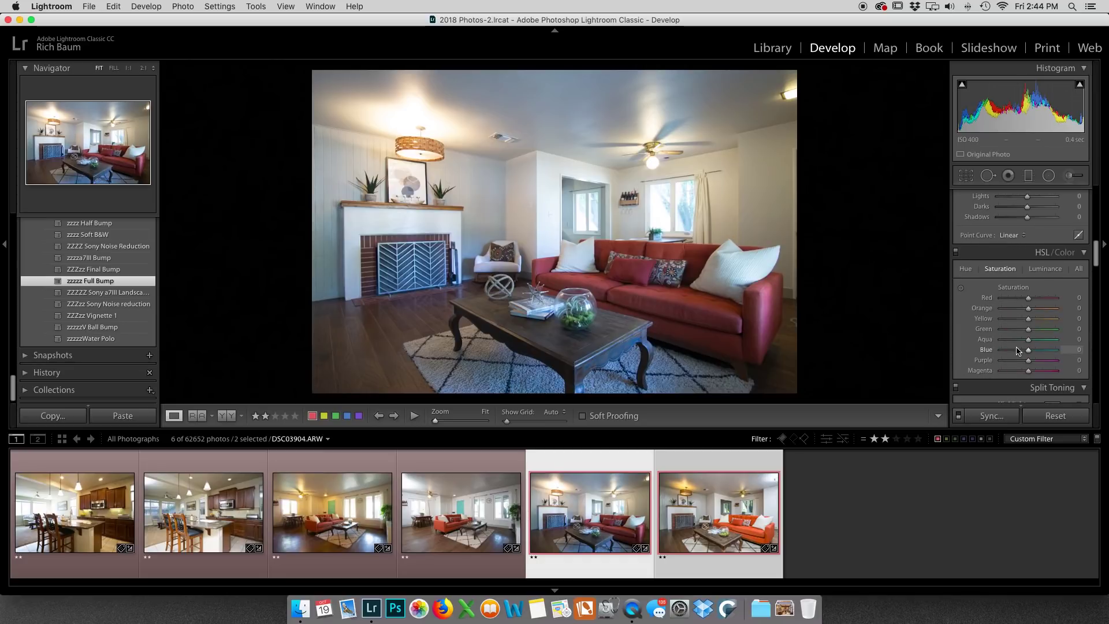
drag(1028, 350, 1010, 350)
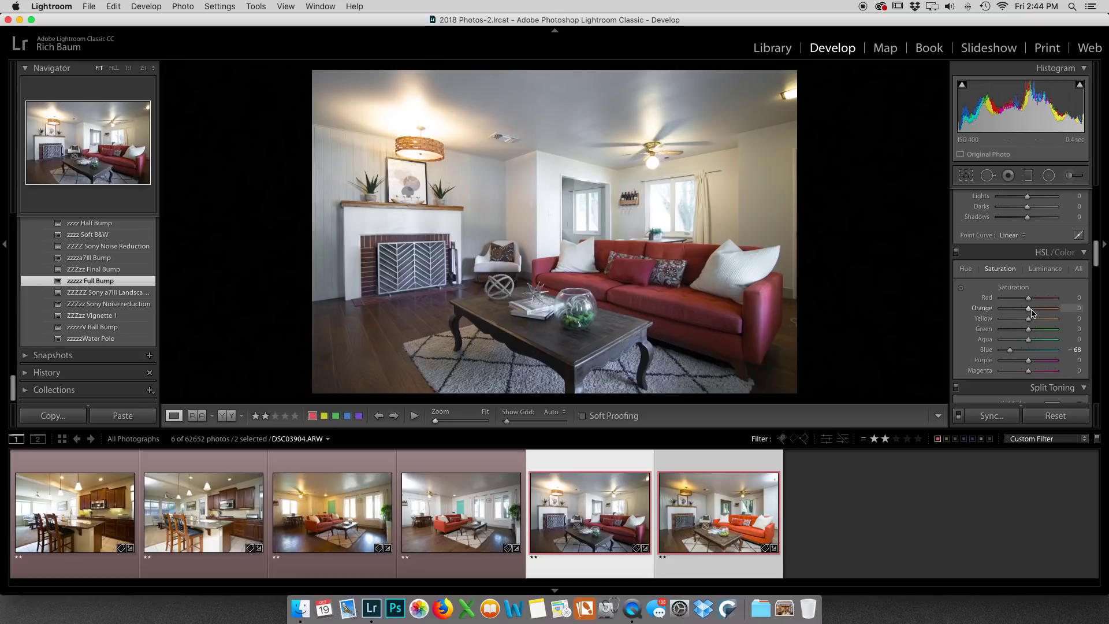
mouse_move(1028, 311)
mouse_down()
mouse_move(1011, 312)
mouse_move(1015, 322)
mouse_up()
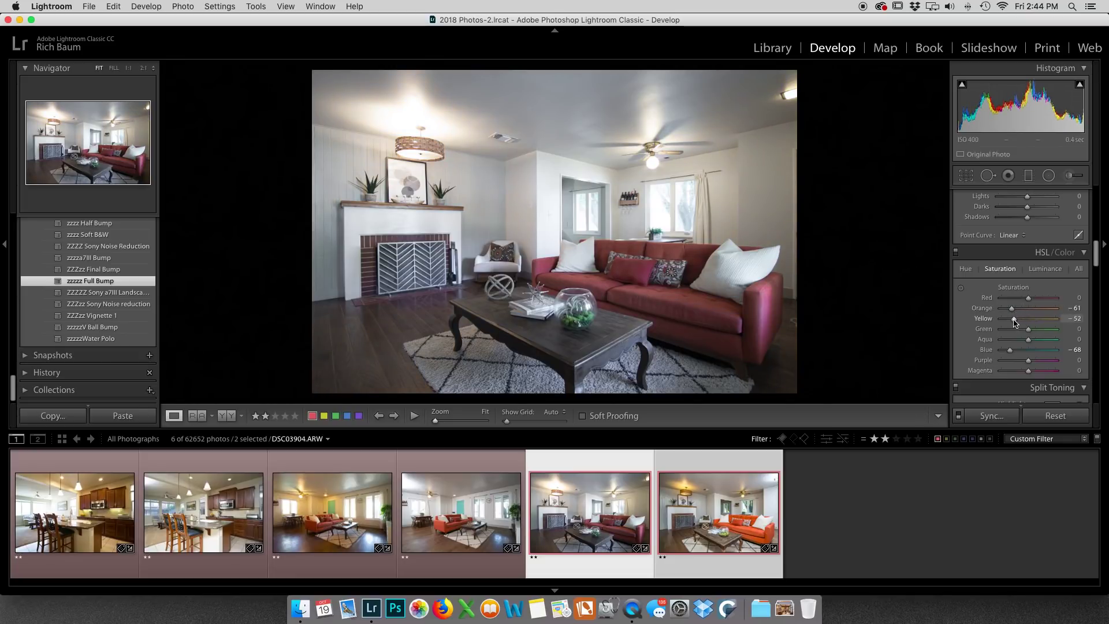
scroll(1014, 322, up, 10)
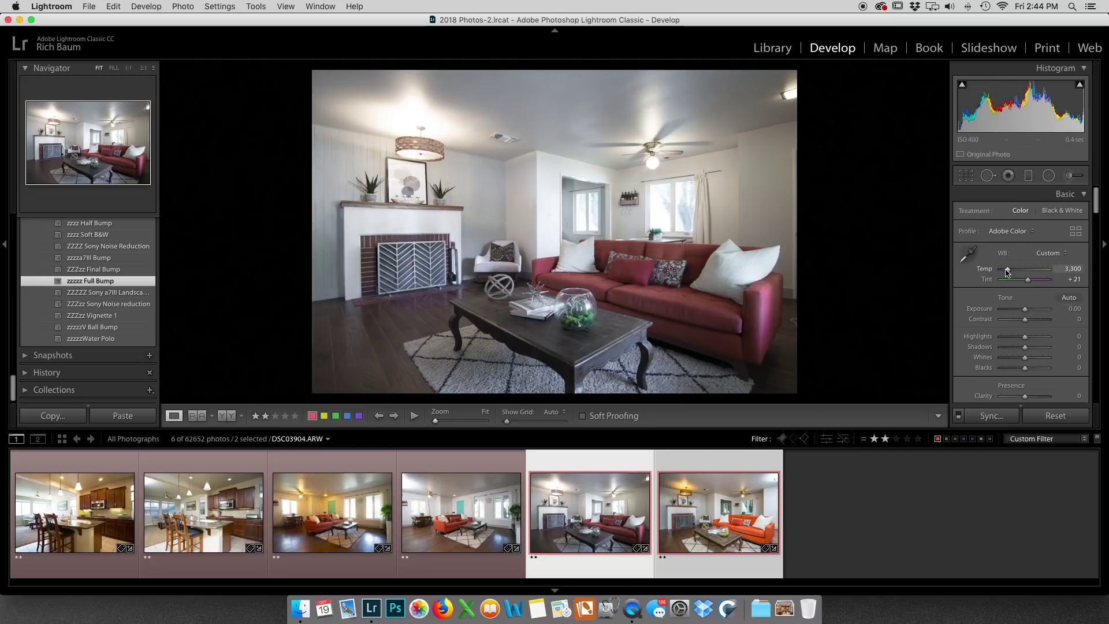
Set Temp to 3,975, Highlights to −100 and Exposure to +0.30, comparing against the flash photo.
drag(1008, 271, 1012, 274)
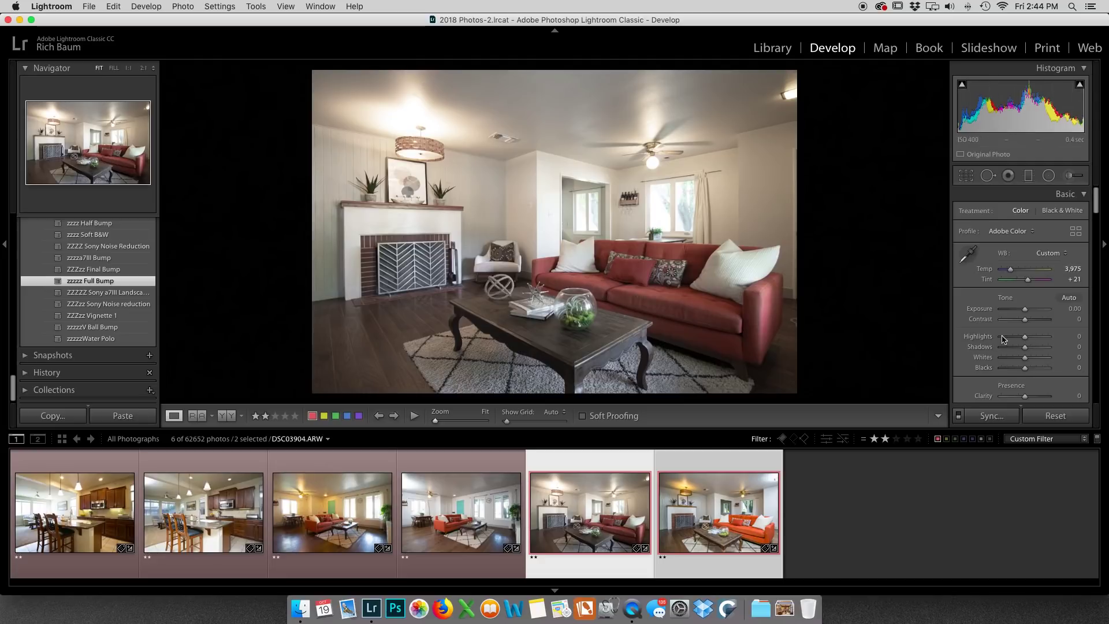
drag(1026, 341, 976, 340)
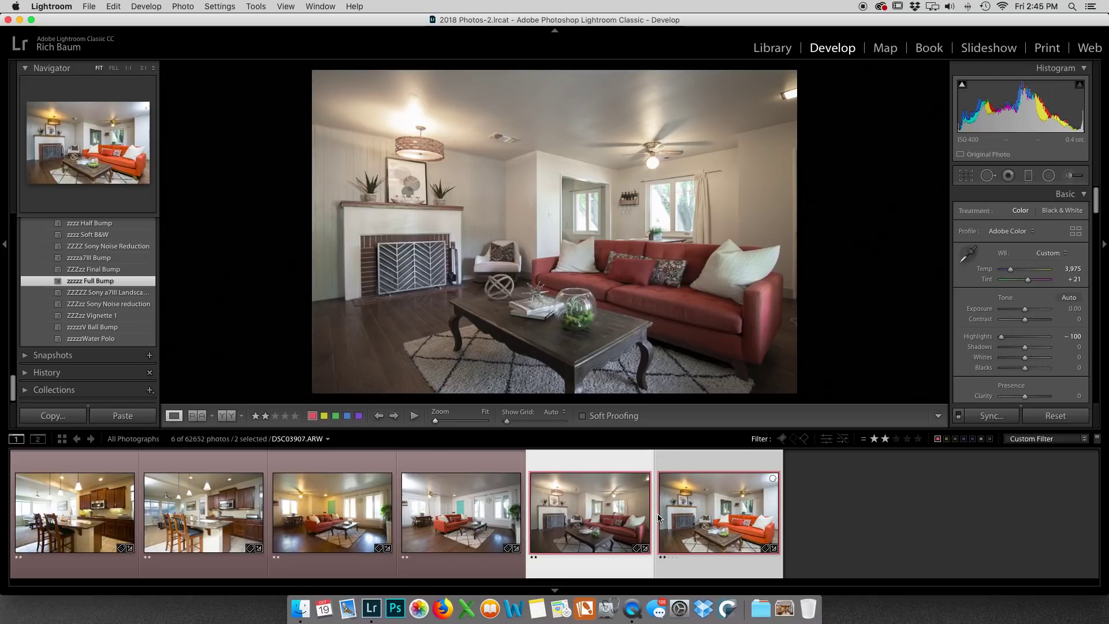
click(704, 531)
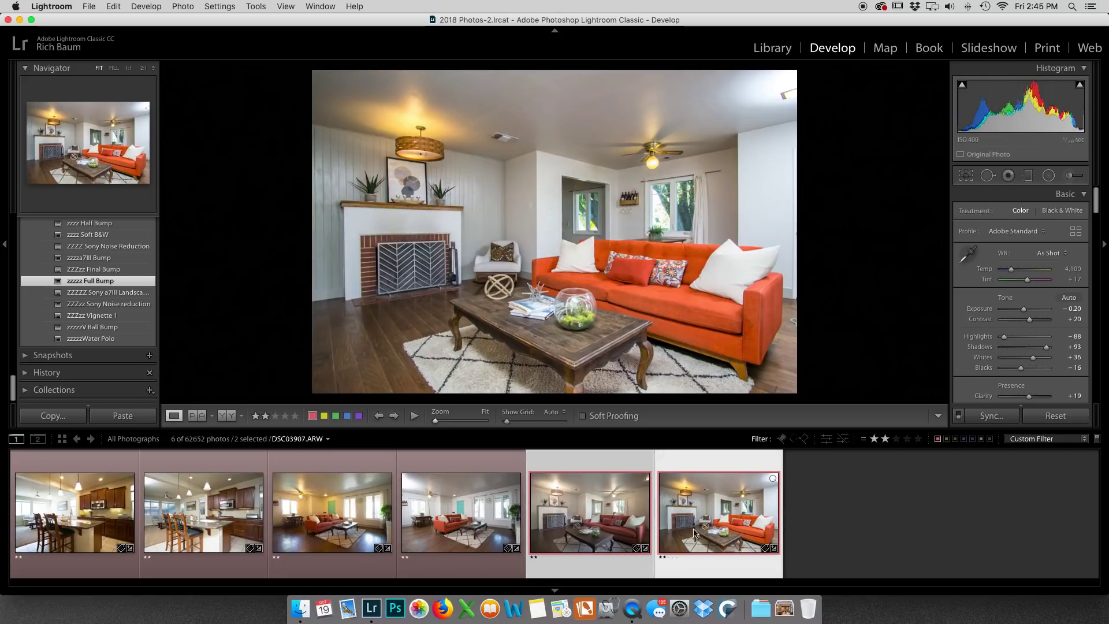
click(628, 528)
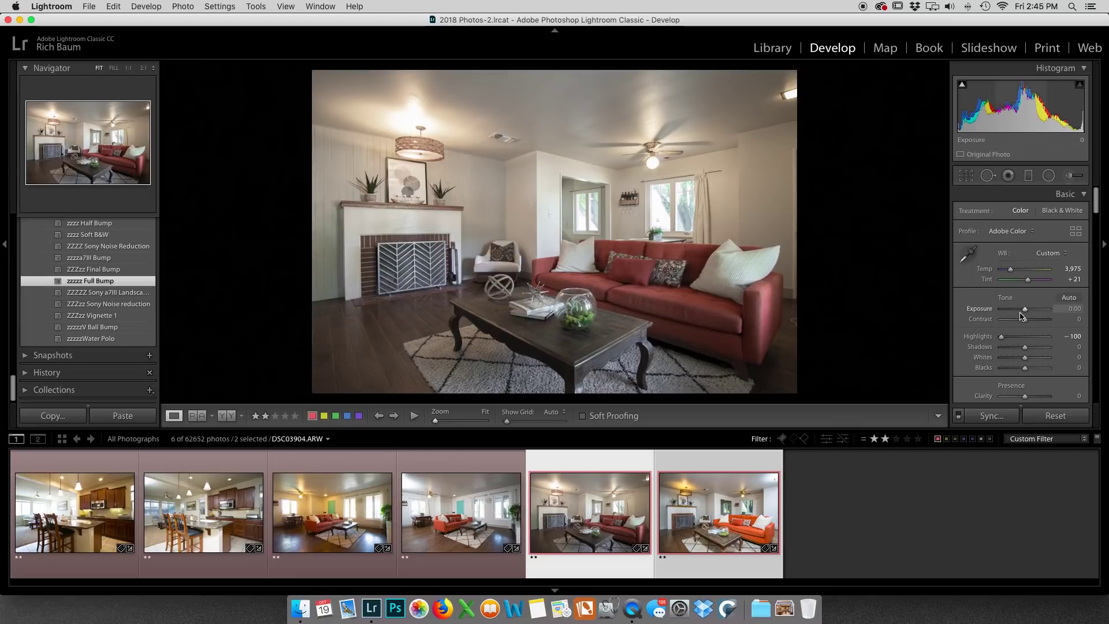
drag(1026, 312, 1027, 312)
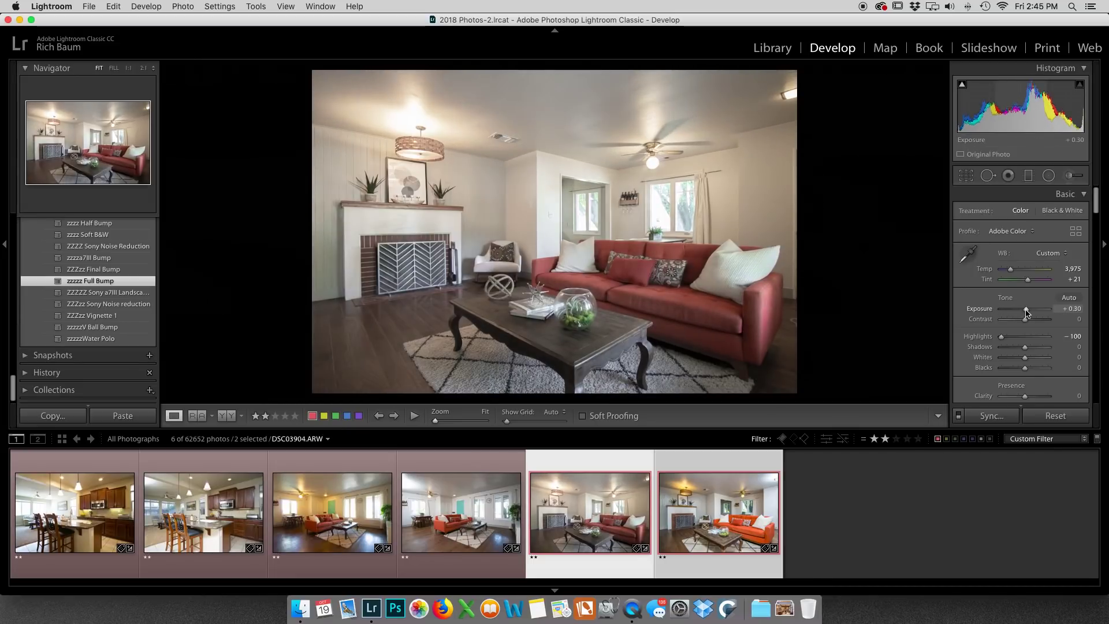
click(746, 508)
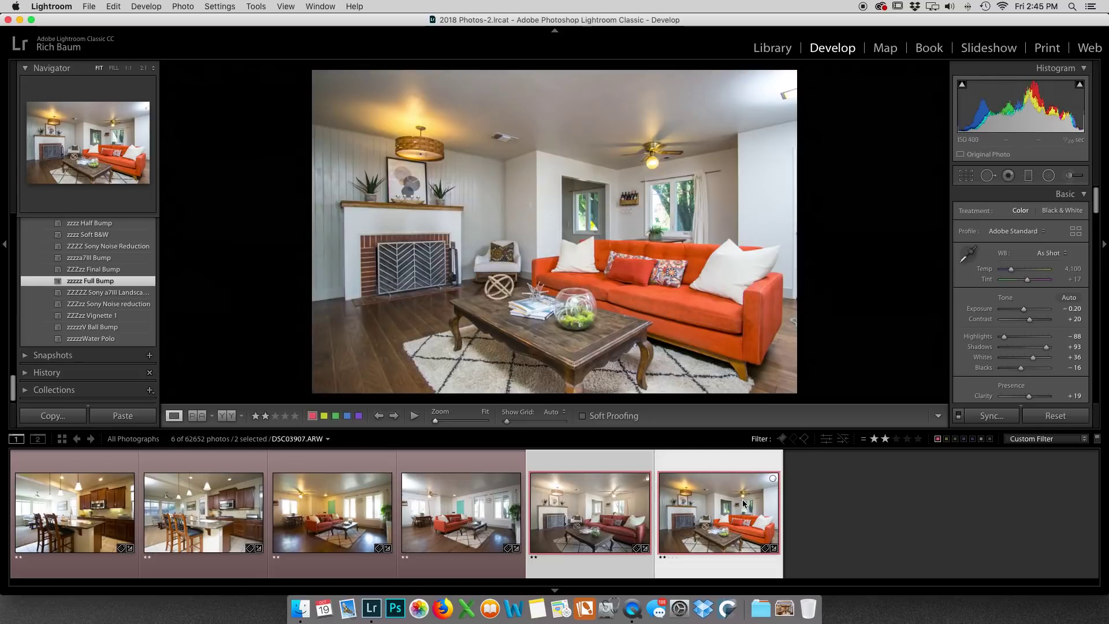
click(616, 508)
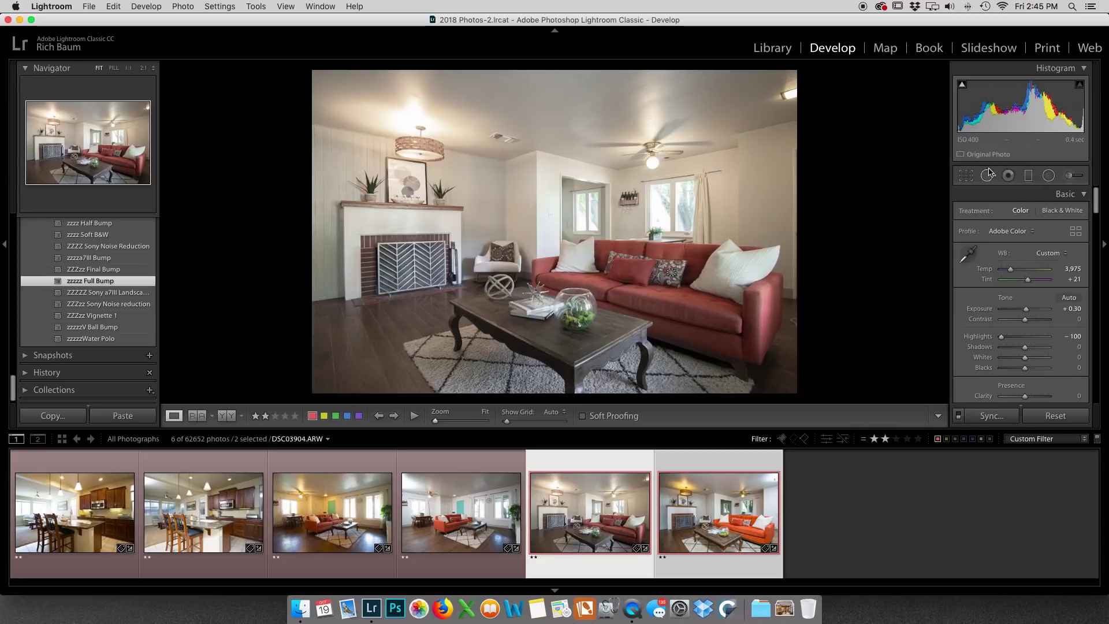
Add an Exposure-effect graduated filter across the right side of the room.
click(1029, 176)
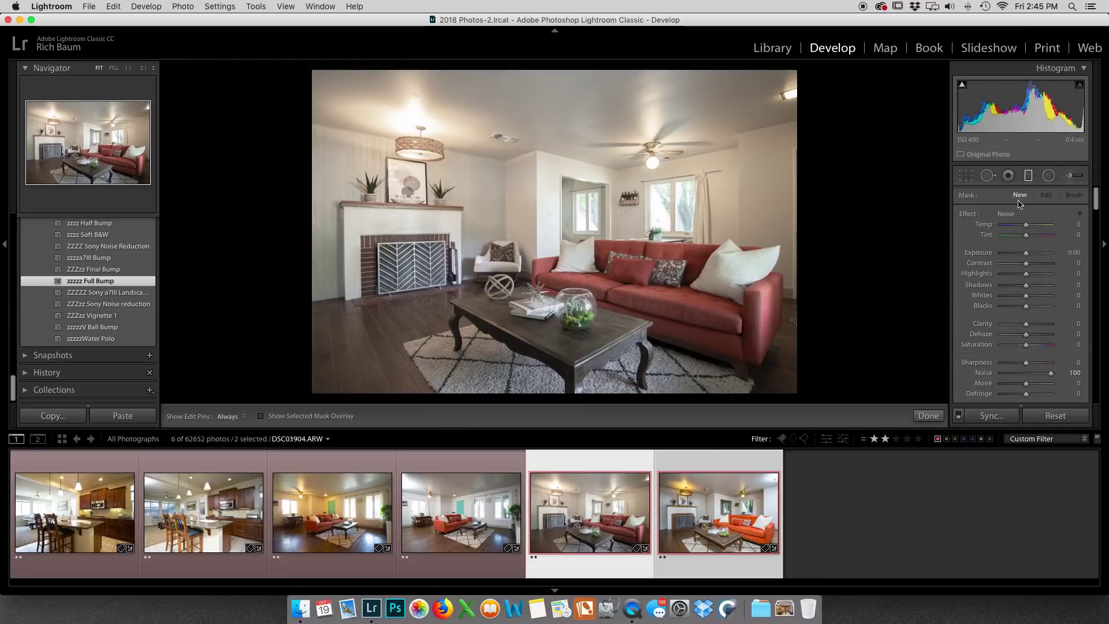
click(1009, 213)
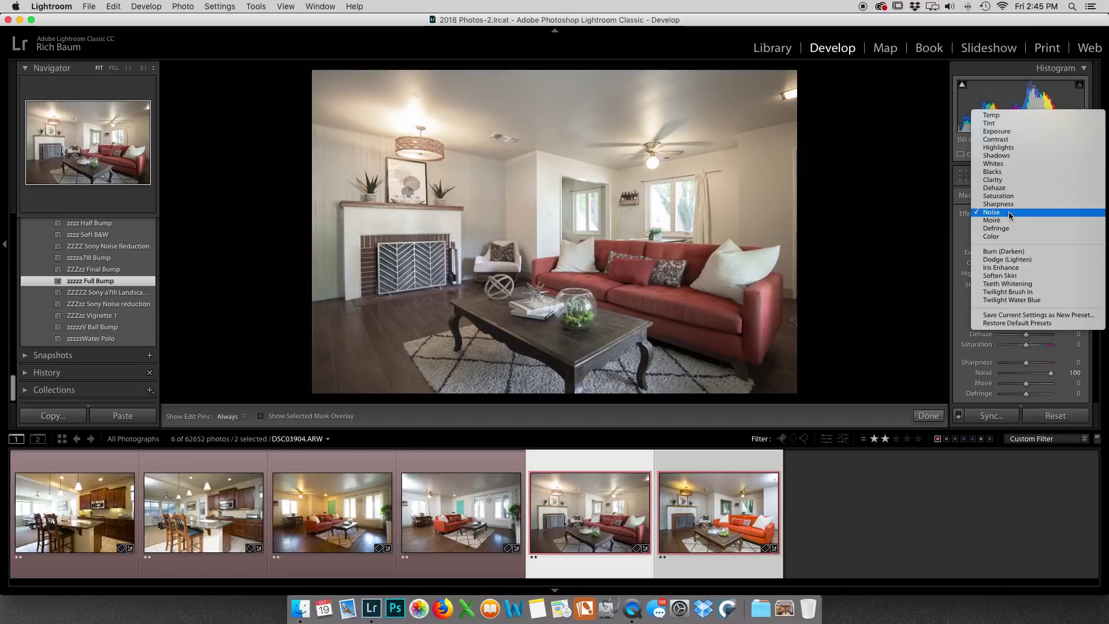
click(997, 131)
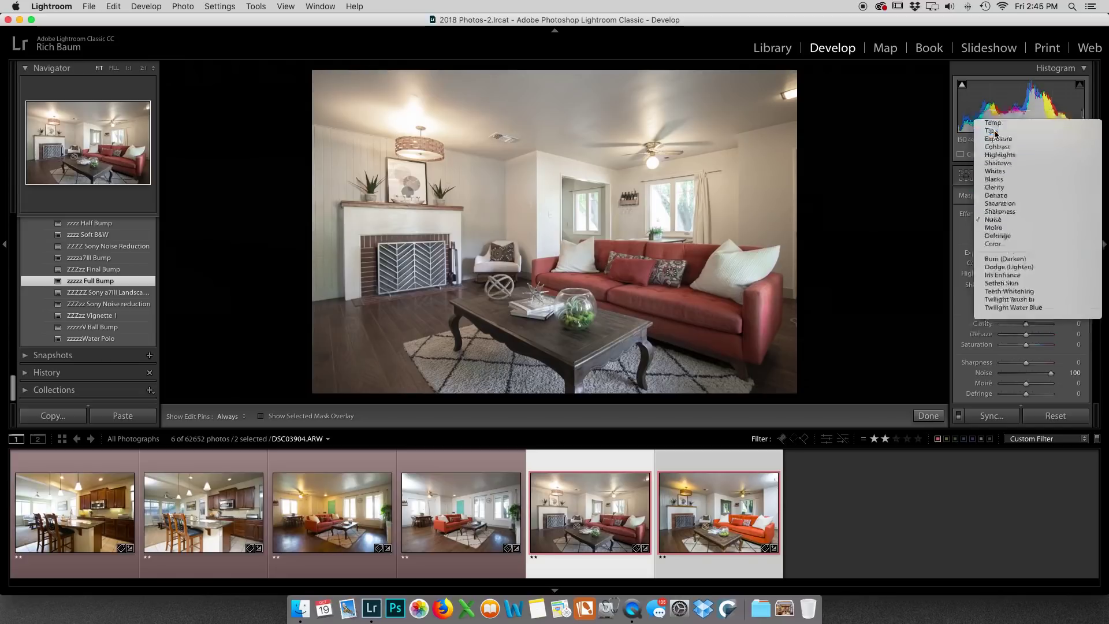
drag(1034, 256, 1032, 257)
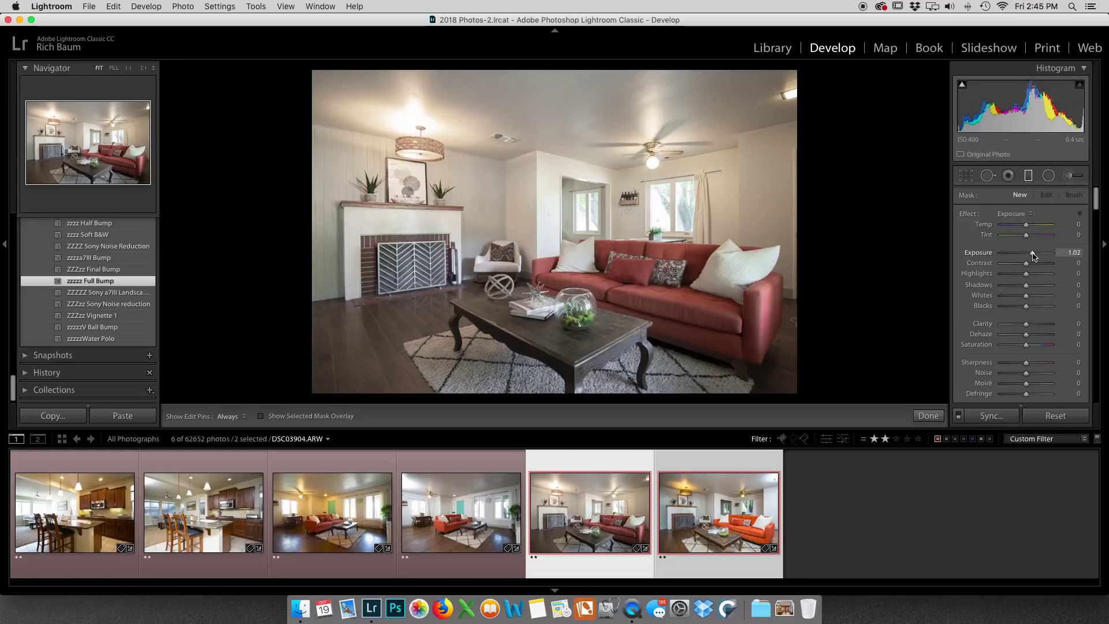
drag(834, 130, 641, 160)
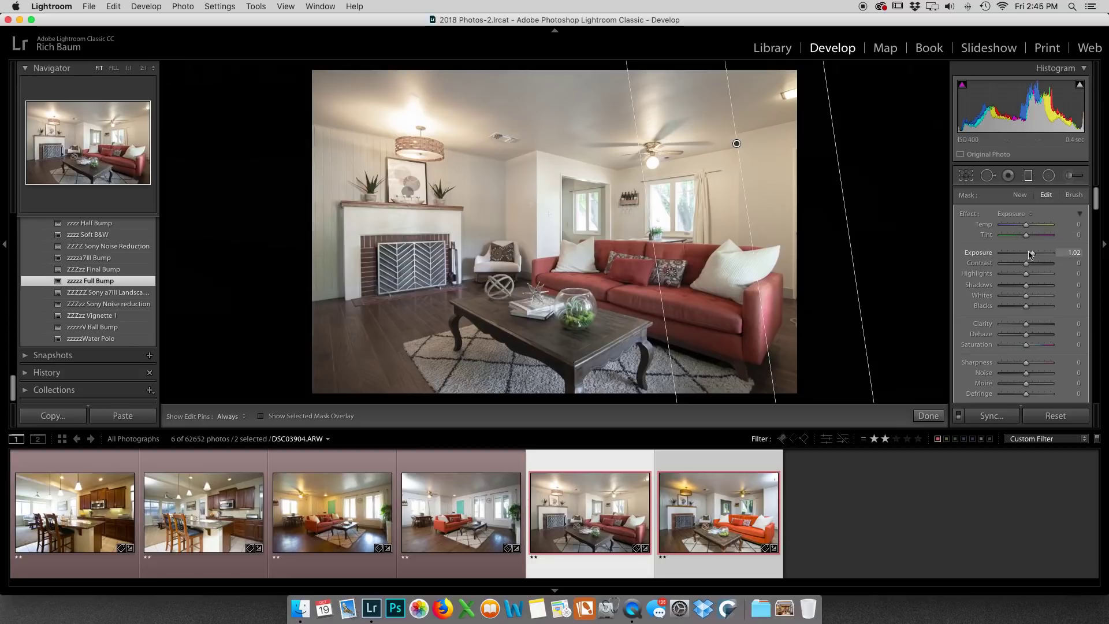
Raise the filter exposure to 1.18 and cool its temperature, comparing with the orange-sofa photo.
drag(1034, 257, 1035, 254)
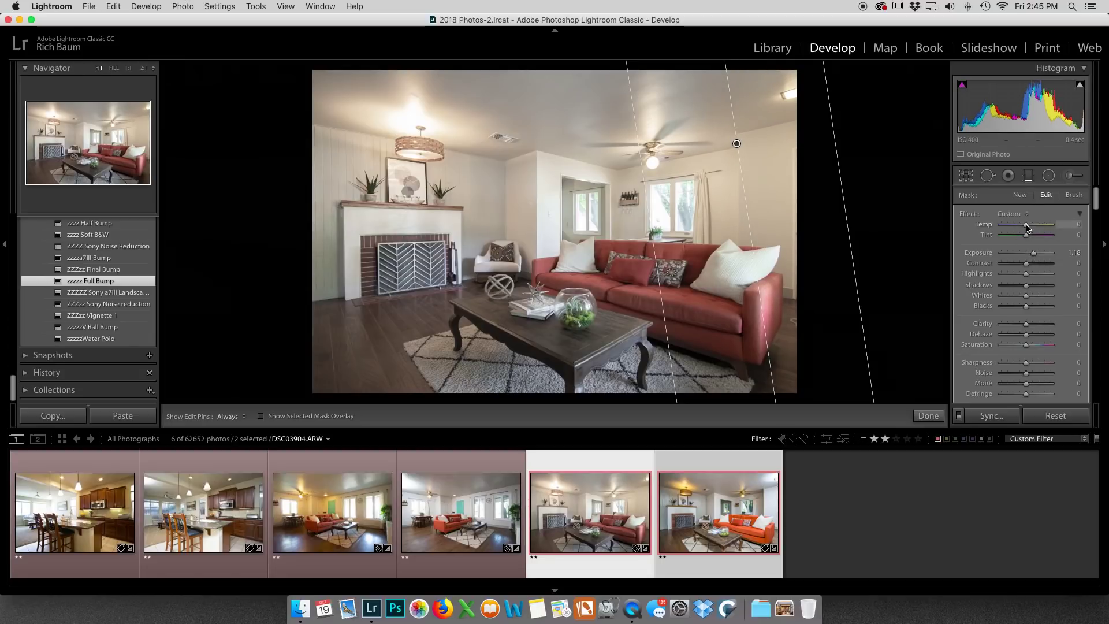
drag(1023, 228, 1022, 228)
click(733, 488)
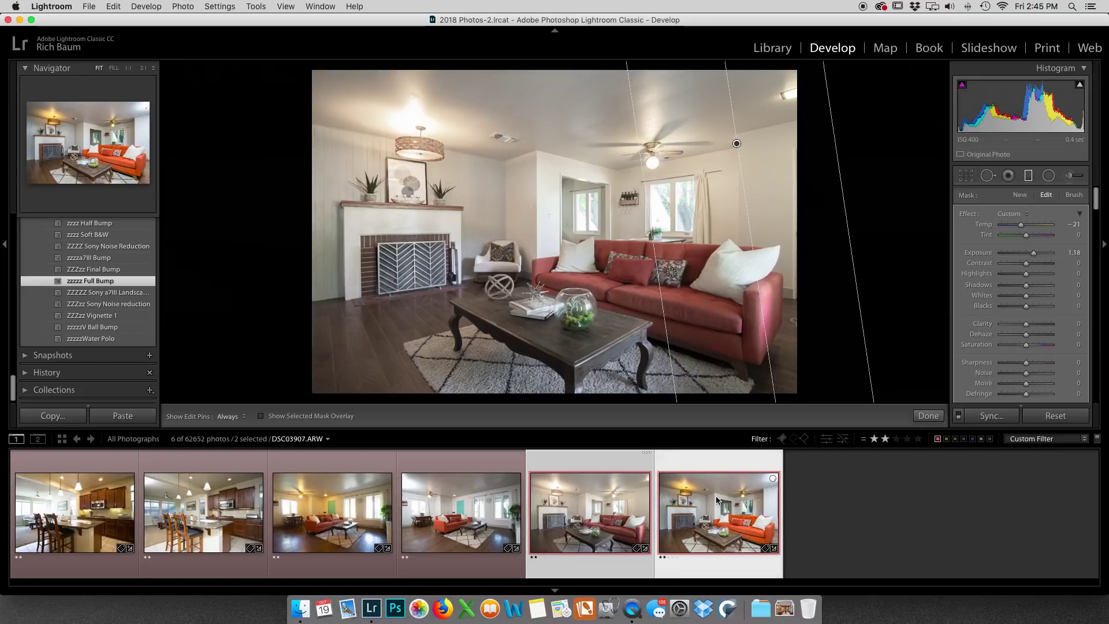
click(571, 505)
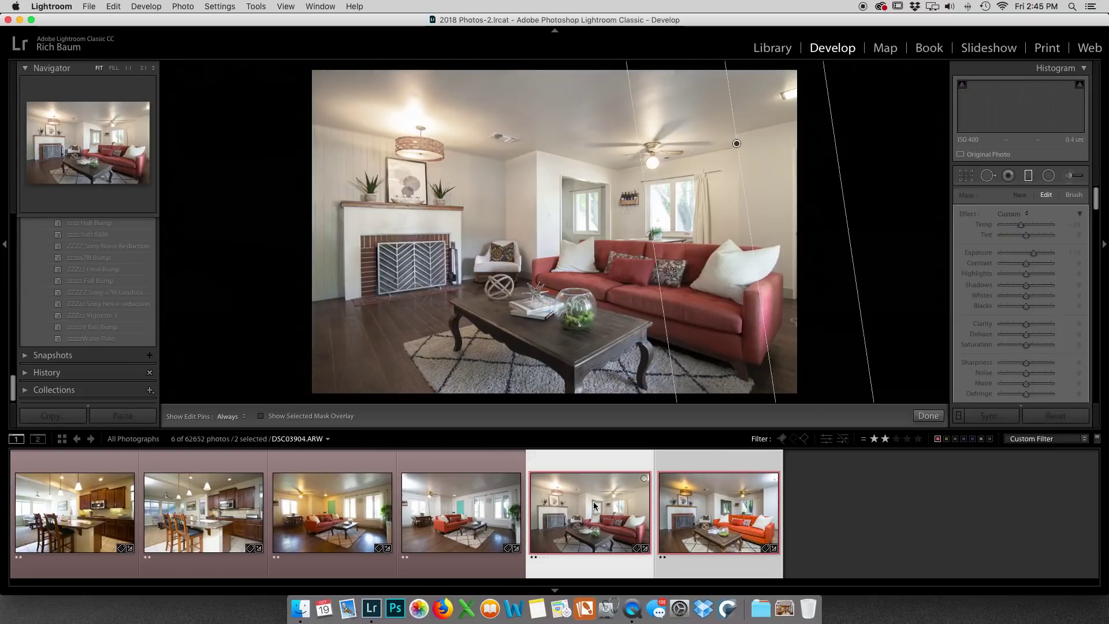
click(706, 516)
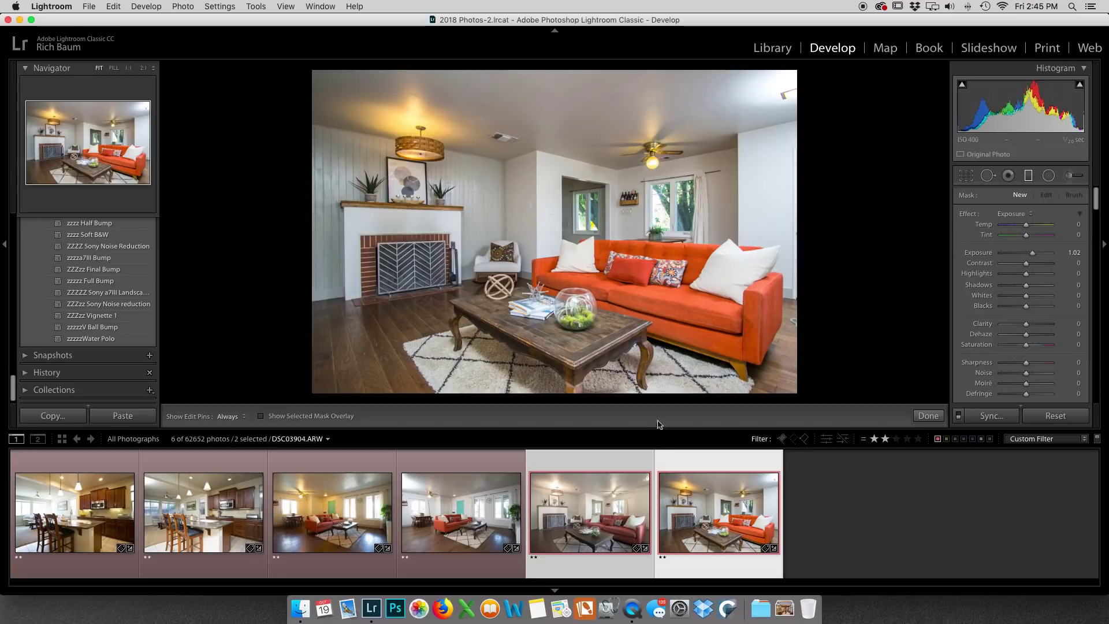
Open DSC03904 and DSC03907 as layers in Photoshop, accepting the Camera Raw warning.
right_click(515, 187)
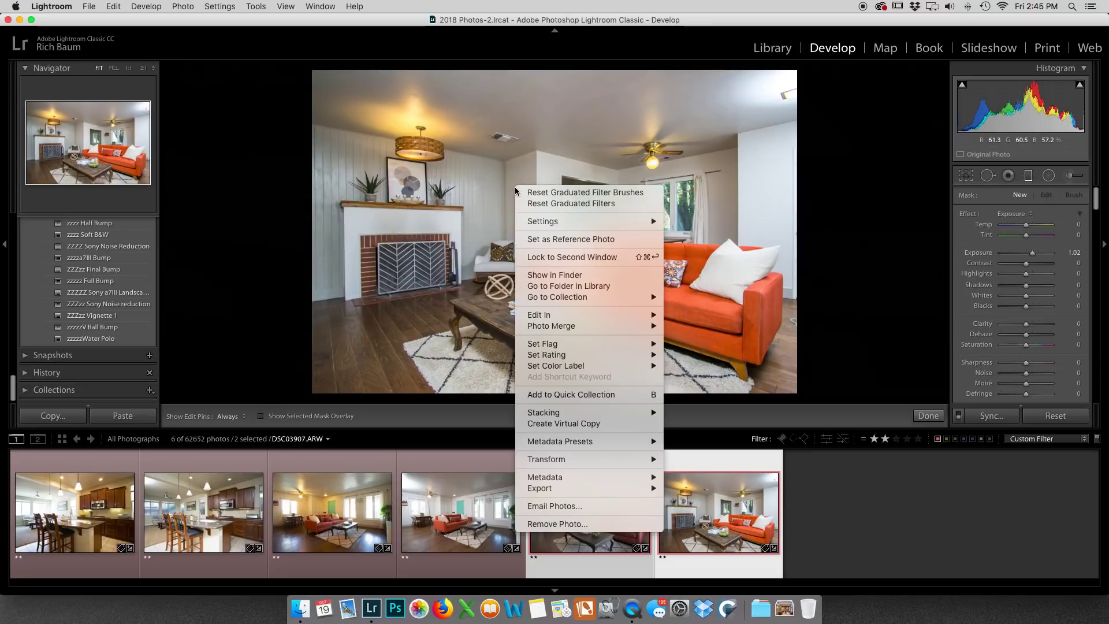
mouse_move(550, 322)
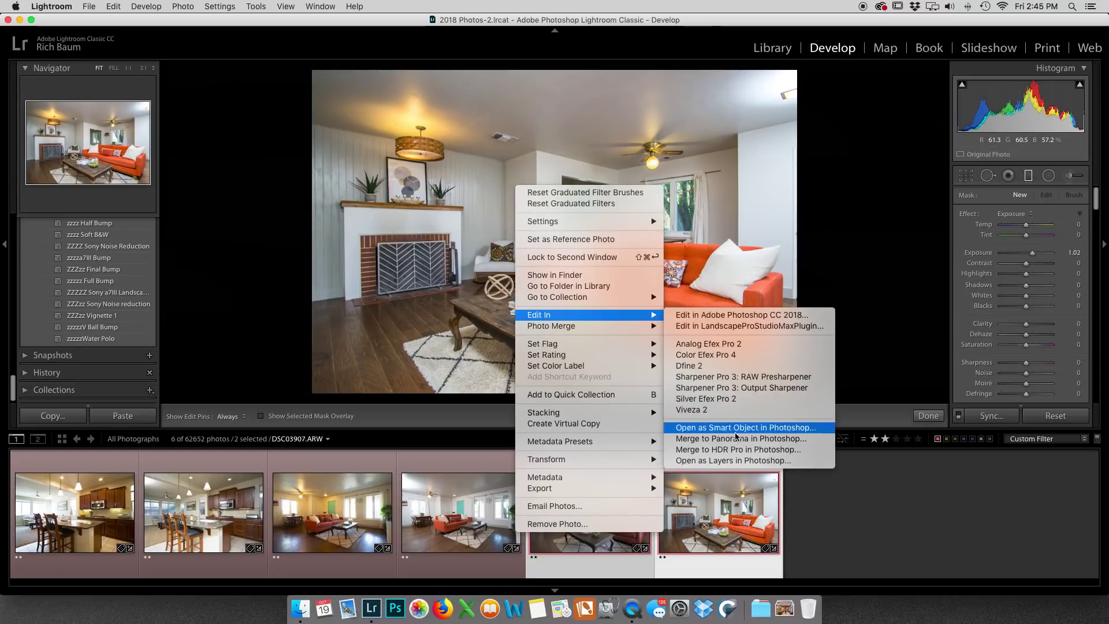
click(739, 462)
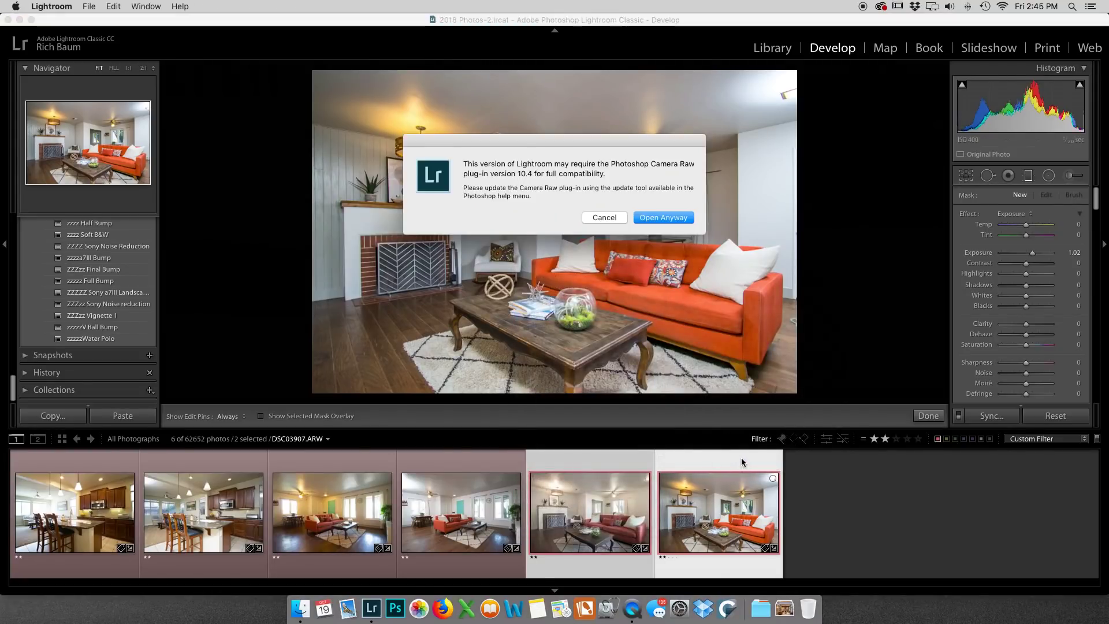
click(673, 215)
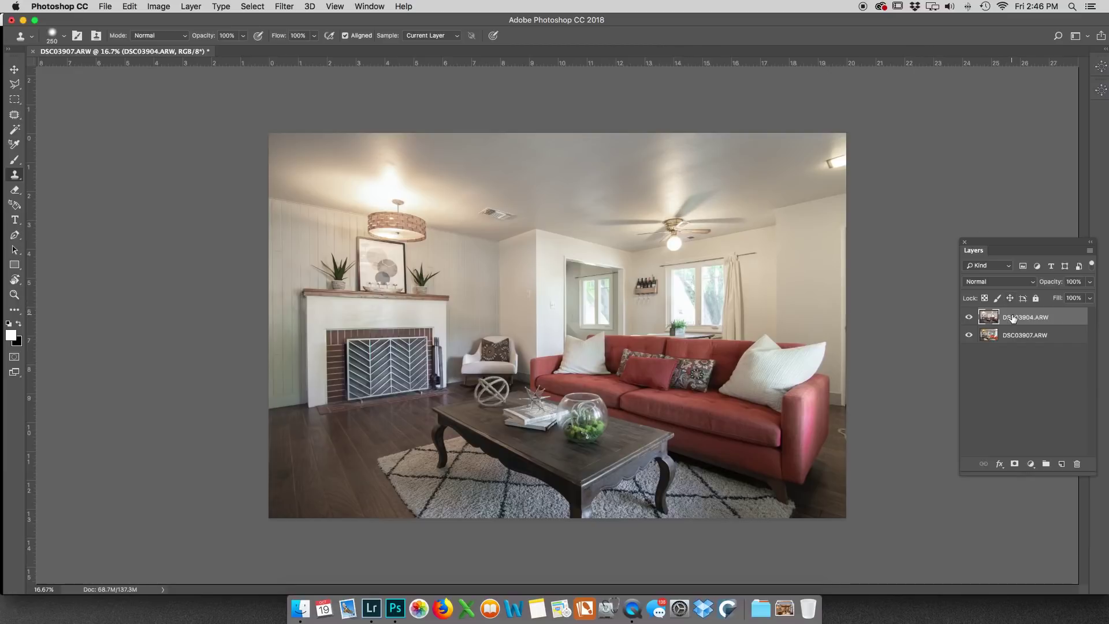
Auto-align both layers with Auto projection, then select the DSC03904.ARW layer.
shift+click(1020, 340)
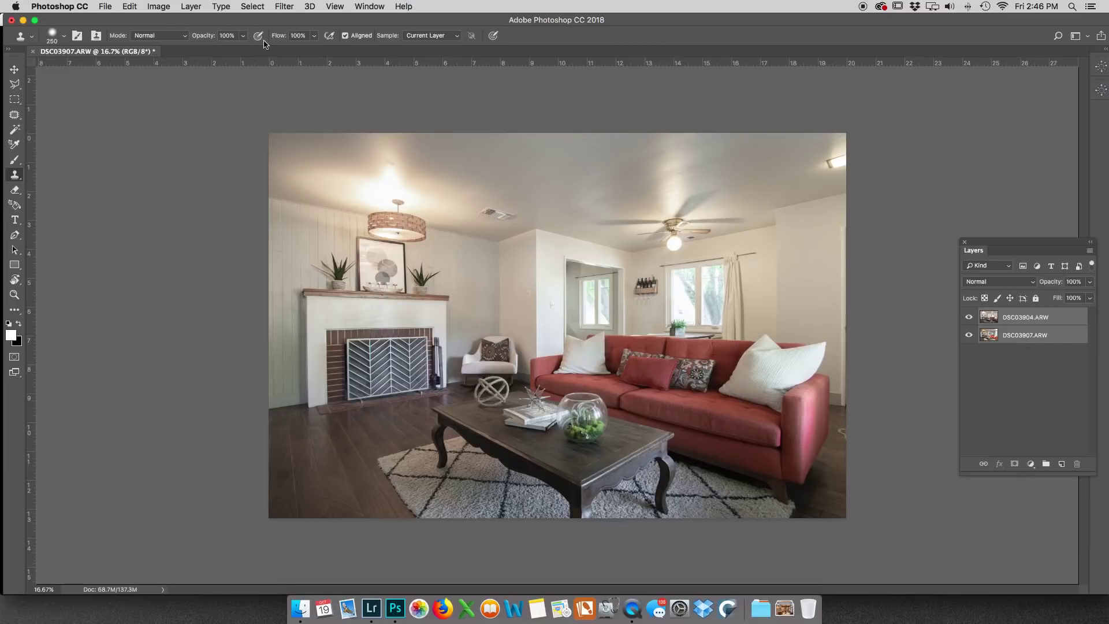
click(130, 6)
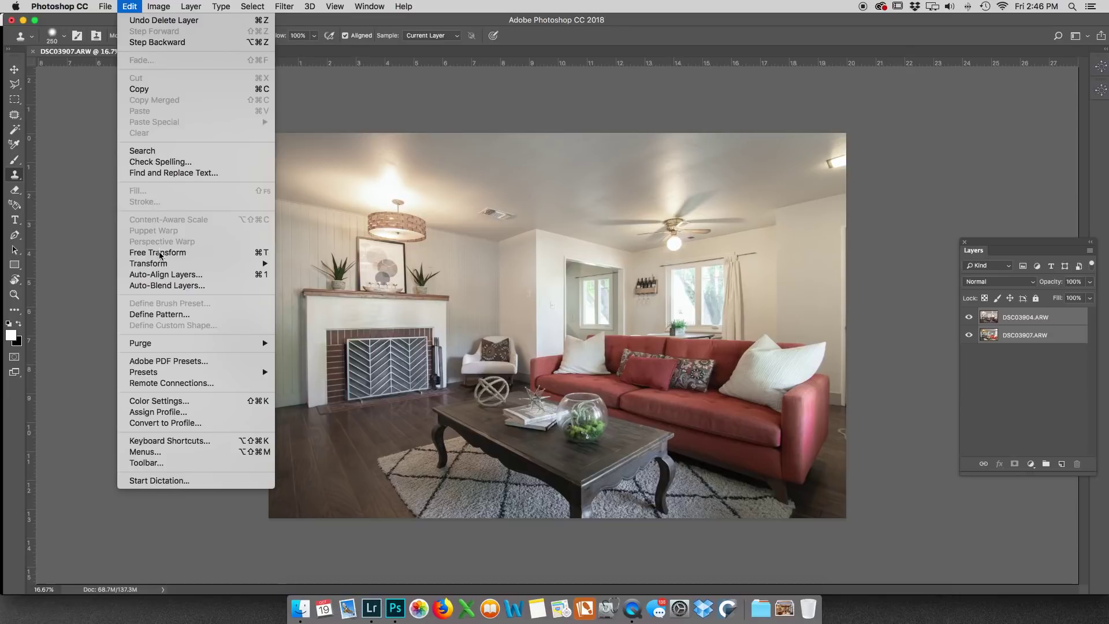
click(161, 275)
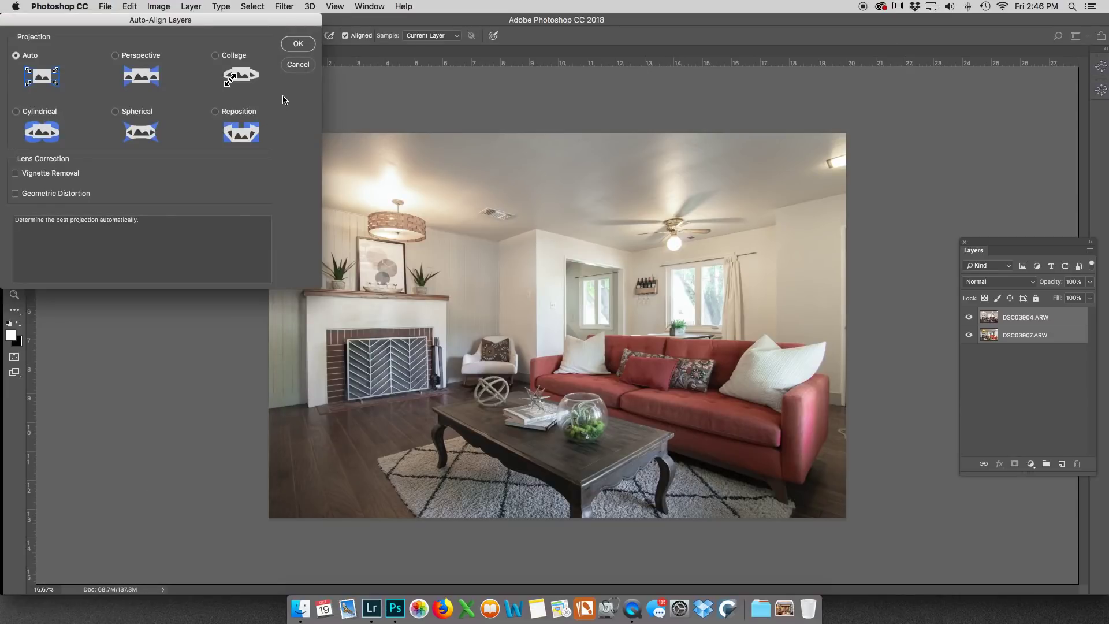
click(298, 44)
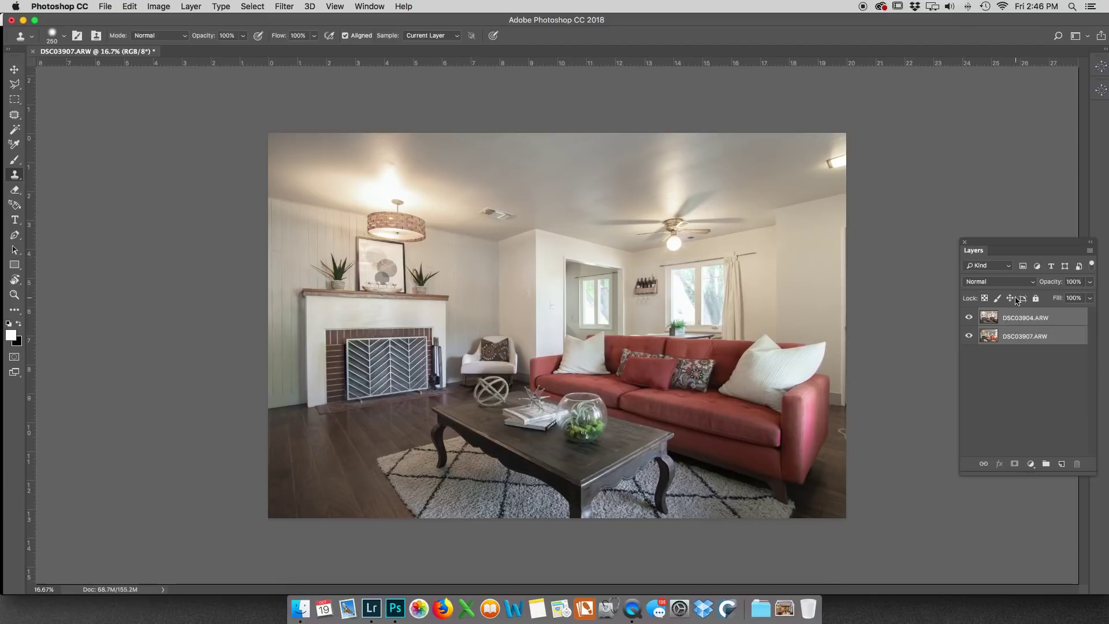
click(1015, 321)
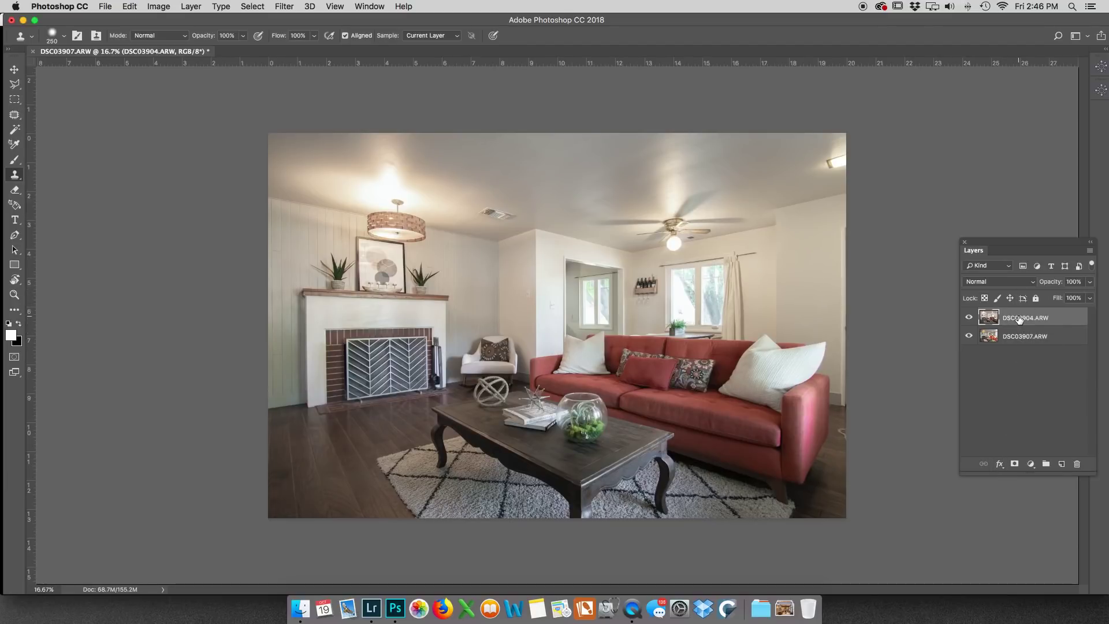
Add a black layer mask to DSC03904.ARW and set white as foreground for the Brush tool.
alt+click(1015, 464)
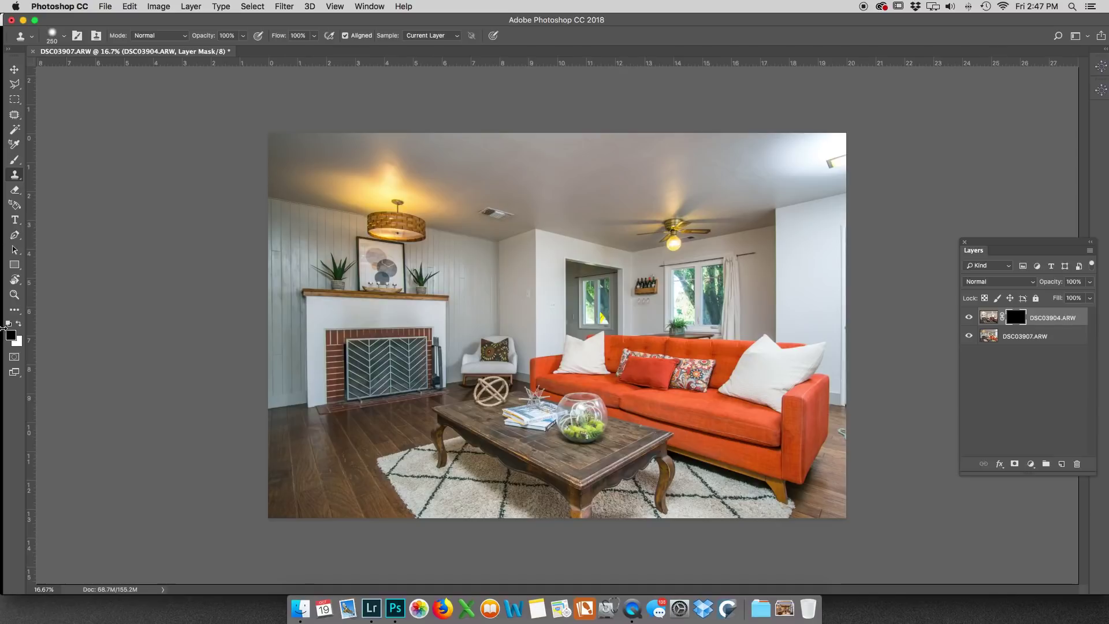
key(x)
click(15, 163)
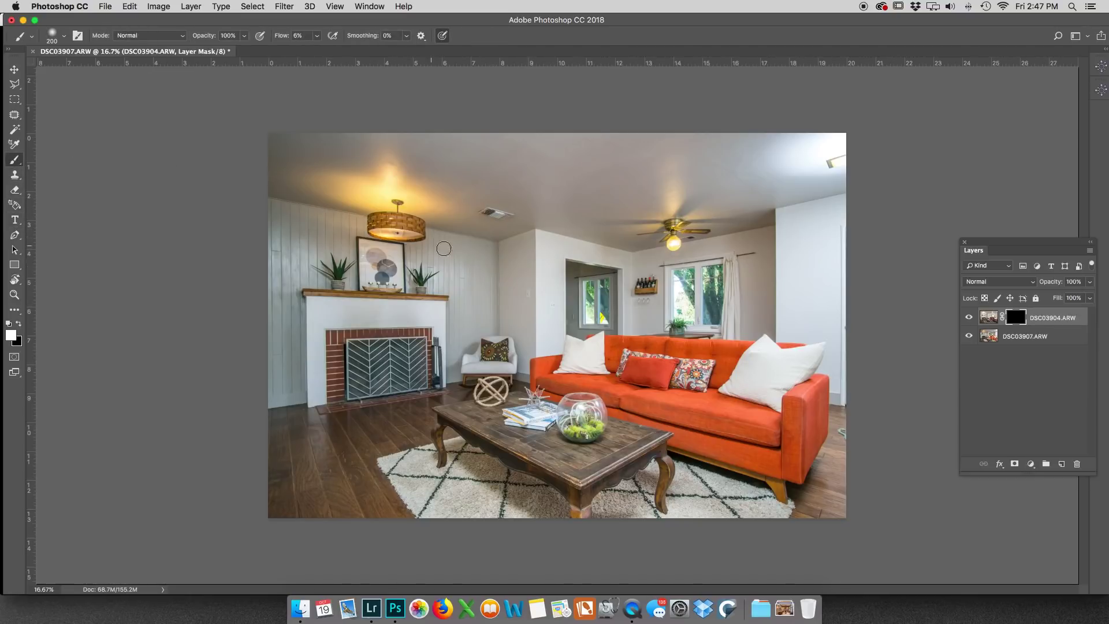
Set the brush to 0% hardness, 6% flow and 1000 px size.
right_click(535, 279)
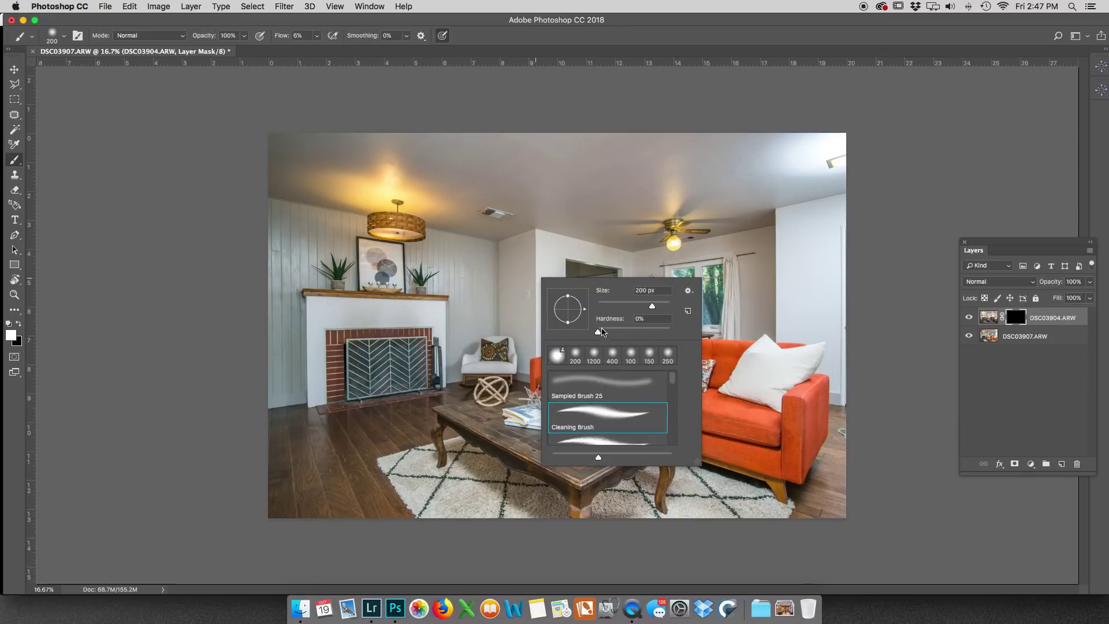
click(300, 36)
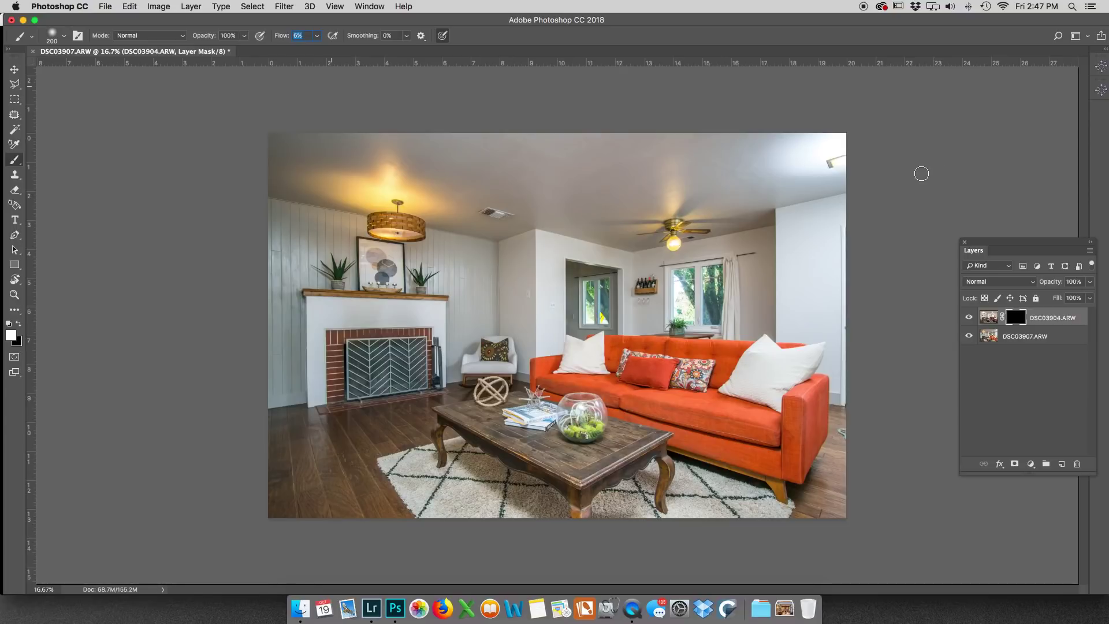
key(Return)
key(bracketright)
key(bracketright)
key(bracketright)
key(bracketright)
key(bracketright)
key(bracketright)
key(bracketright)
key(bracketright)
key(bracketright)
key(bracketright)
Paint white on the mask over the upper-right and upper-left ceiling and the dark doorway.
mouse_move(778, 166)
mouse_down()
mouse_move(718, 168)
mouse_move(824, 168)
mouse_move(780, 151)
mouse_move(832, 157)
mouse_move(803, 168)
mouse_move(817, 169)
mouse_move(773, 156)
mouse_move(792, 168)
mouse_move(834, 153)
mouse_move(810, 139)
mouse_move(827, 174)
mouse_move(836, 164)
mouse_move(841, 302)
mouse_move(762, 254)
mouse_move(775, 203)
mouse_move(782, 238)
mouse_move(811, 236)
mouse_move(800, 289)
mouse_move(785, 257)
mouse_move(771, 289)
mouse_move(776, 309)
mouse_move(816, 321)
mouse_move(817, 392)
mouse_move(792, 448)
mouse_move(815, 423)
mouse_move(771, 494)
mouse_move(670, 485)
mouse_move(662, 359)
mouse_up()
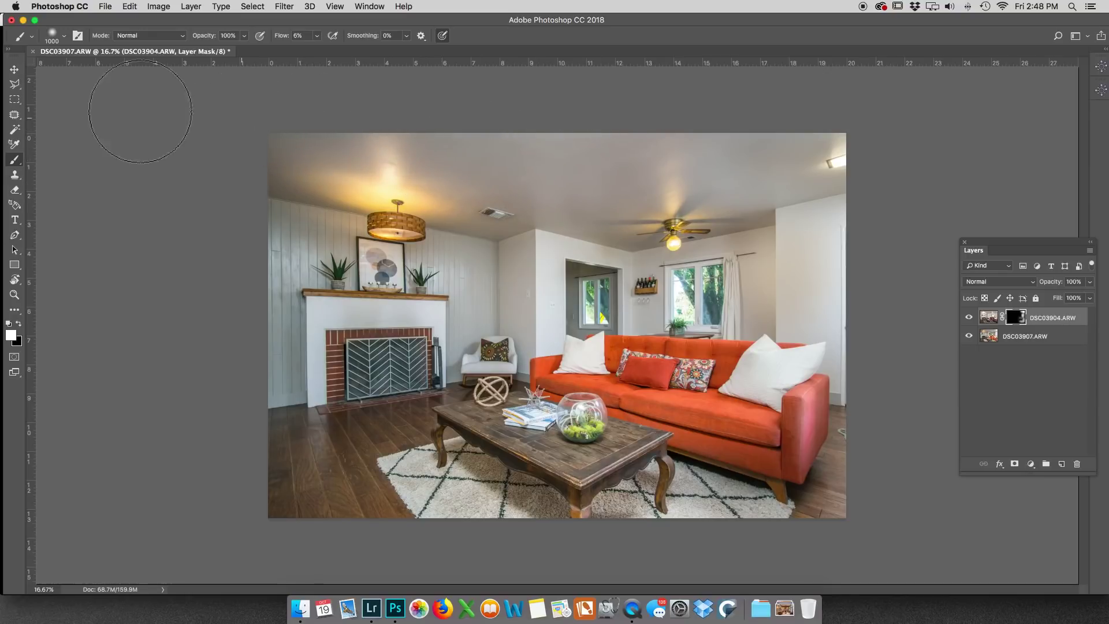
mouse_move(301, 181)
mouse_down()
mouse_move(254, 174)
mouse_move(409, 156)
mouse_move(502, 164)
mouse_move(479, 190)
mouse_move(512, 216)
mouse_move(516, 201)
mouse_move(560, 191)
mouse_move(465, 156)
mouse_move(392, 194)
mouse_move(448, 222)
mouse_move(358, 154)
mouse_move(316, 143)
mouse_move(419, 145)
mouse_move(408, 143)
mouse_move(527, 183)
mouse_move(475, 222)
mouse_move(365, 238)
mouse_move(420, 227)
mouse_move(389, 228)
mouse_move(430, 305)
mouse_move(460, 266)
mouse_move(472, 275)
mouse_move(168, 256)
mouse_move(181, 217)
mouse_move(255, 218)
mouse_move(263, 329)
mouse_move(282, 277)
mouse_move(303, 268)
mouse_move(314, 310)
mouse_move(266, 346)
mouse_move(258, 311)
mouse_move(320, 331)
mouse_move(514, 306)
mouse_move(542, 289)
mouse_move(496, 301)
mouse_move(505, 351)
mouse_move(530, 341)
mouse_move(372, 356)
mouse_move(482, 340)
mouse_move(411, 328)
mouse_move(422, 319)
mouse_move(484, 333)
mouse_move(514, 471)
mouse_move(589, 516)
mouse_move(538, 489)
mouse_move(580, 495)
mouse_move(536, 499)
mouse_move(512, 468)
mouse_move(446, 456)
mouse_move(465, 451)
mouse_move(434, 458)
mouse_move(476, 523)
mouse_move(575, 524)
mouse_move(639, 508)
mouse_move(601, 494)
mouse_move(528, 494)
mouse_move(604, 525)
mouse_move(669, 495)
mouse_move(765, 513)
mouse_move(812, 421)
mouse_move(629, 392)
mouse_up()
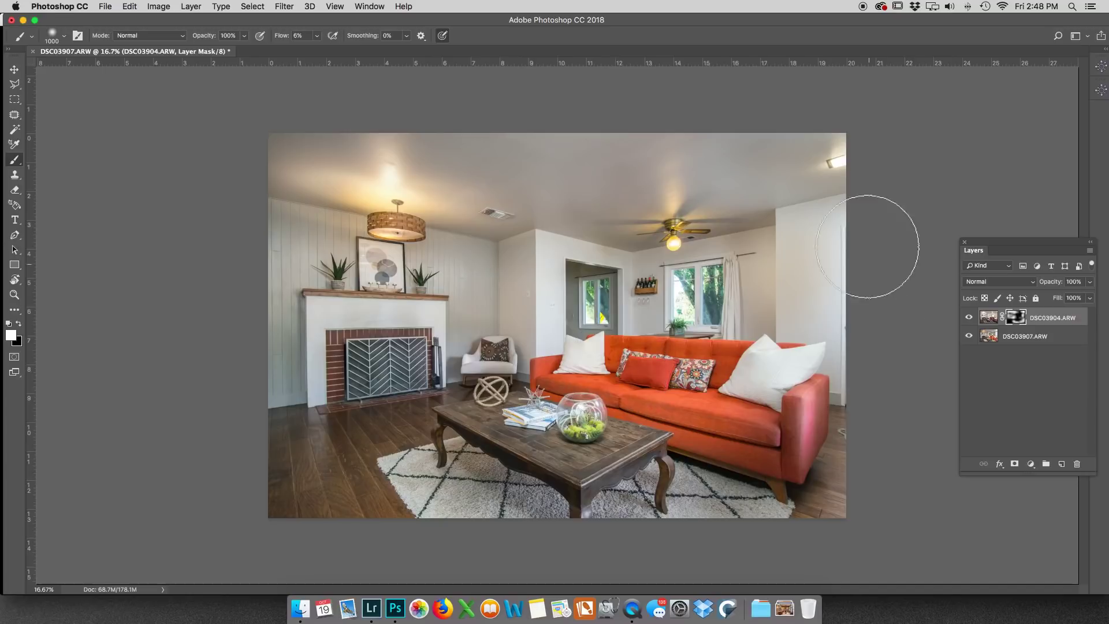
mouse_move(576, 248)
mouse_down()
mouse_move(584, 320)
mouse_move(569, 329)
mouse_move(569, 248)
mouse_move(601, 260)
mouse_move(618, 330)
mouse_move(596, 318)
mouse_move(562, 327)
mouse_move(594, 312)
mouse_move(647, 403)
mouse_move(531, 416)
mouse_move(412, 316)
mouse_move(713, 407)
mouse_move(805, 366)
mouse_move(836, 229)
mouse_move(822, 248)
mouse_move(816, 198)
mouse_move(805, 368)
mouse_move(842, 346)
mouse_move(735, 198)
mouse_up()
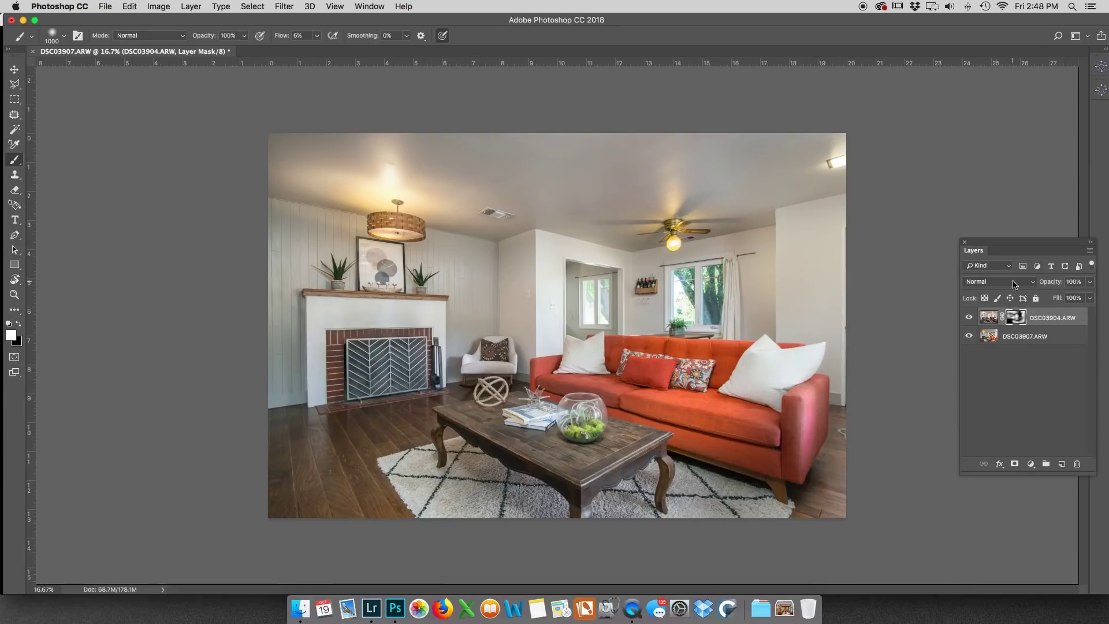
click(1034, 282)
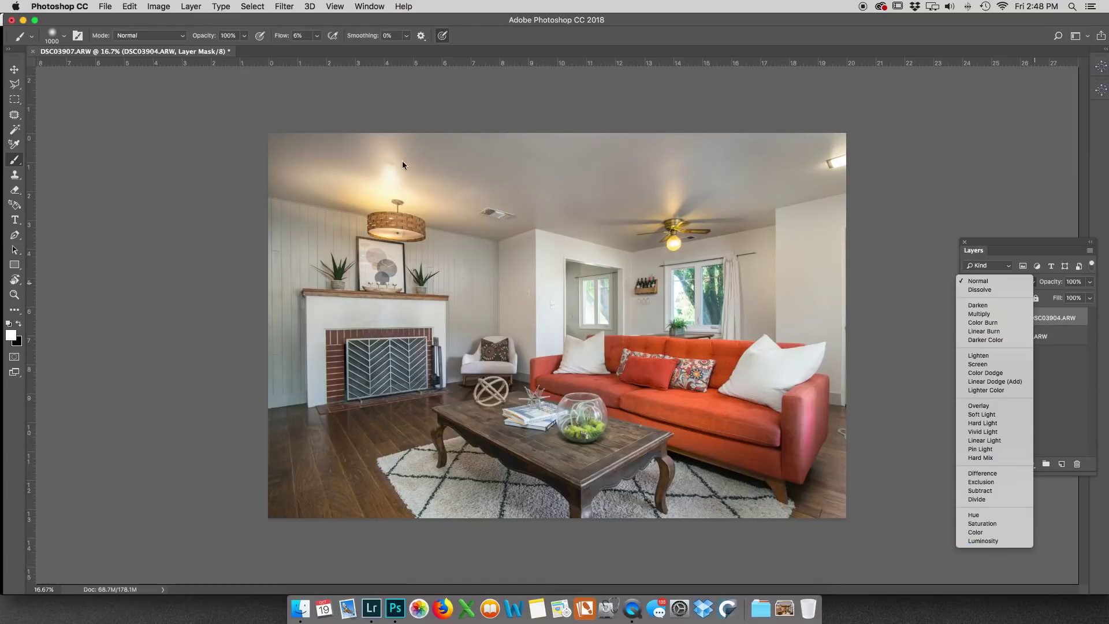
click(981, 542)
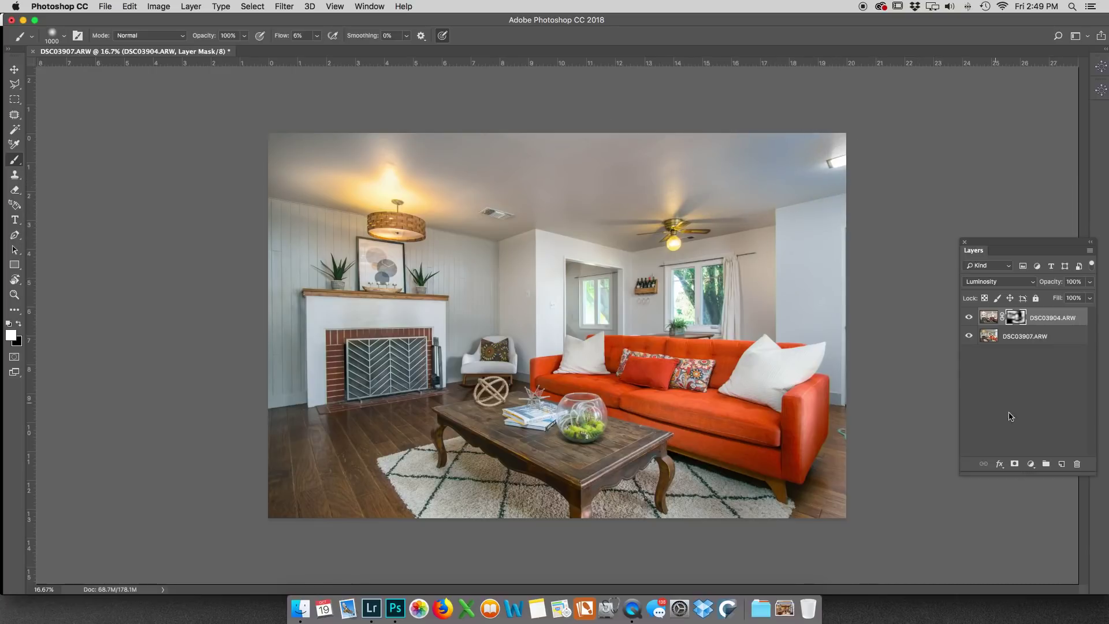
click(1000, 288)
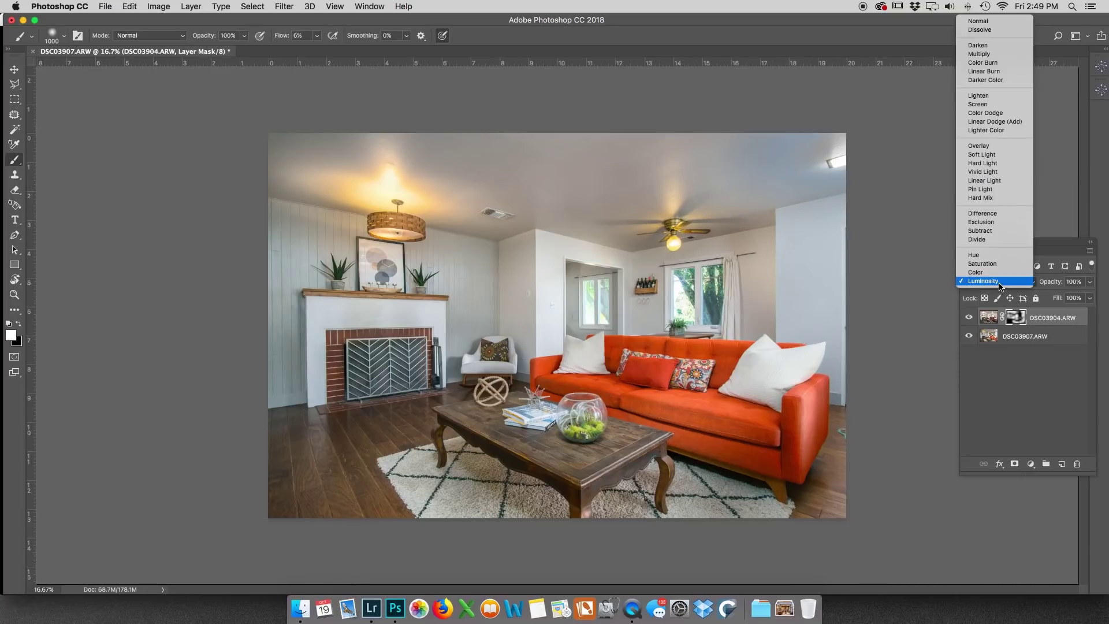
click(973, 25)
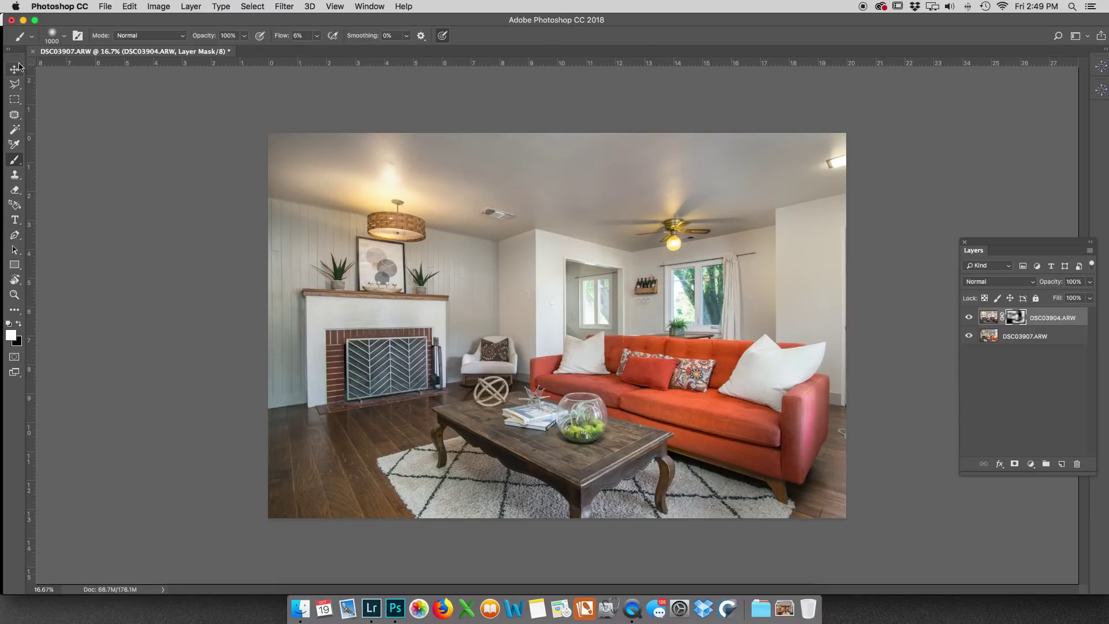
Close the layered document without saving, return to Lightroom Classic, and select DSC03900.
click(33, 52)
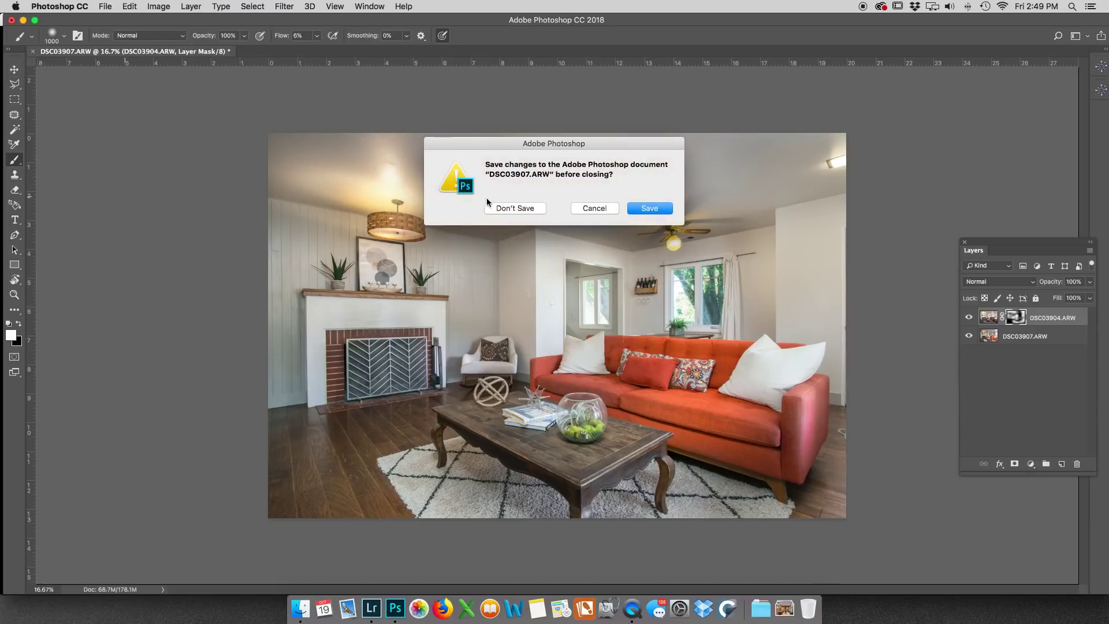
click(525, 209)
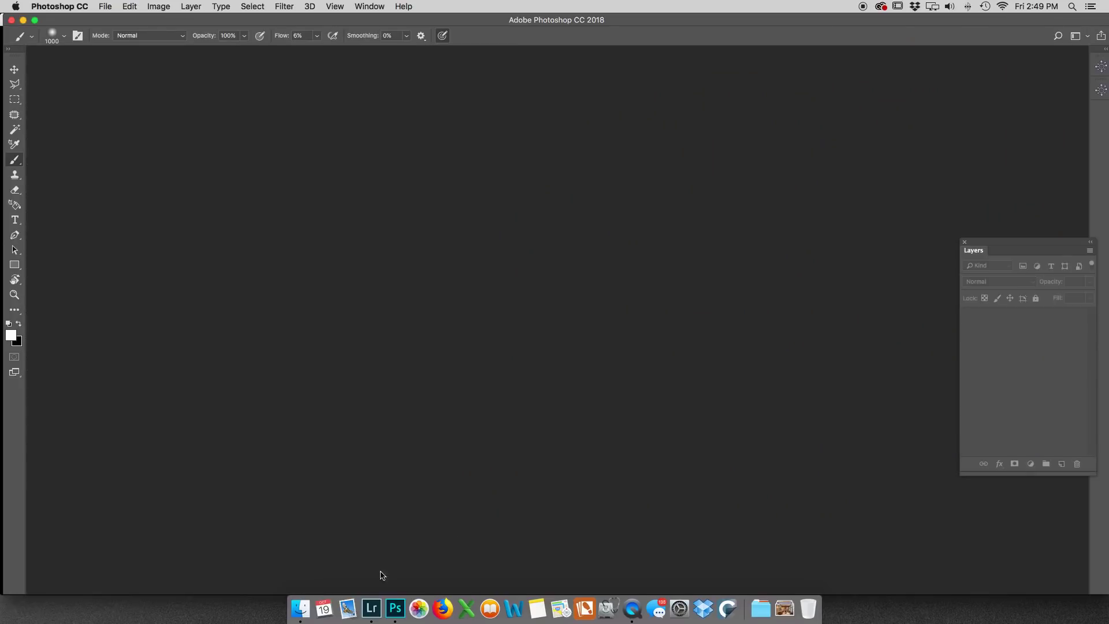
click(373, 603)
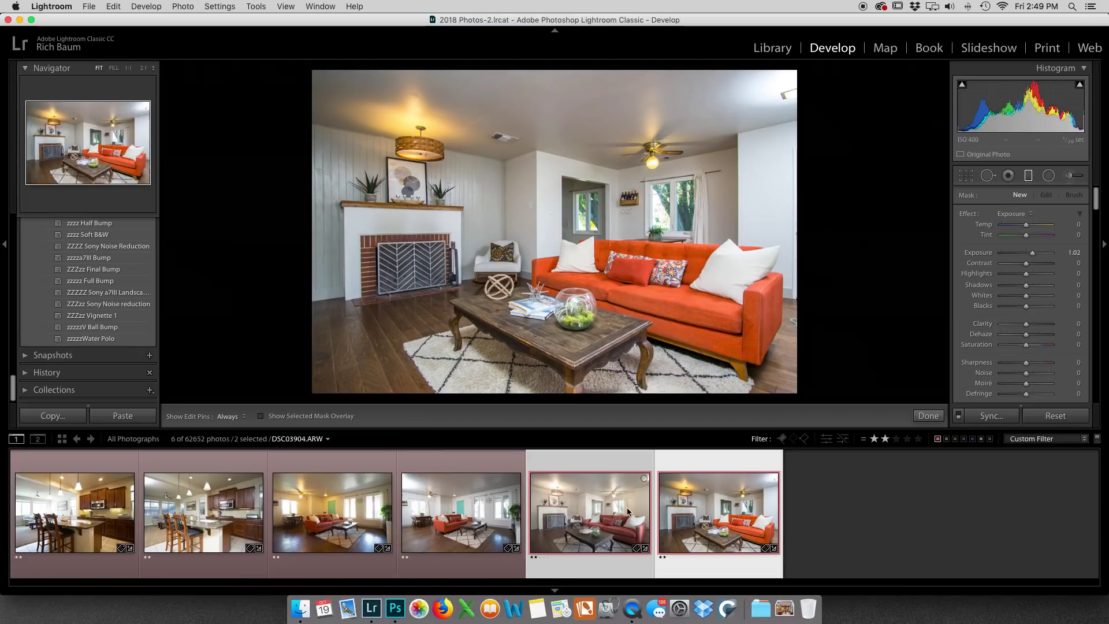
click(465, 503)
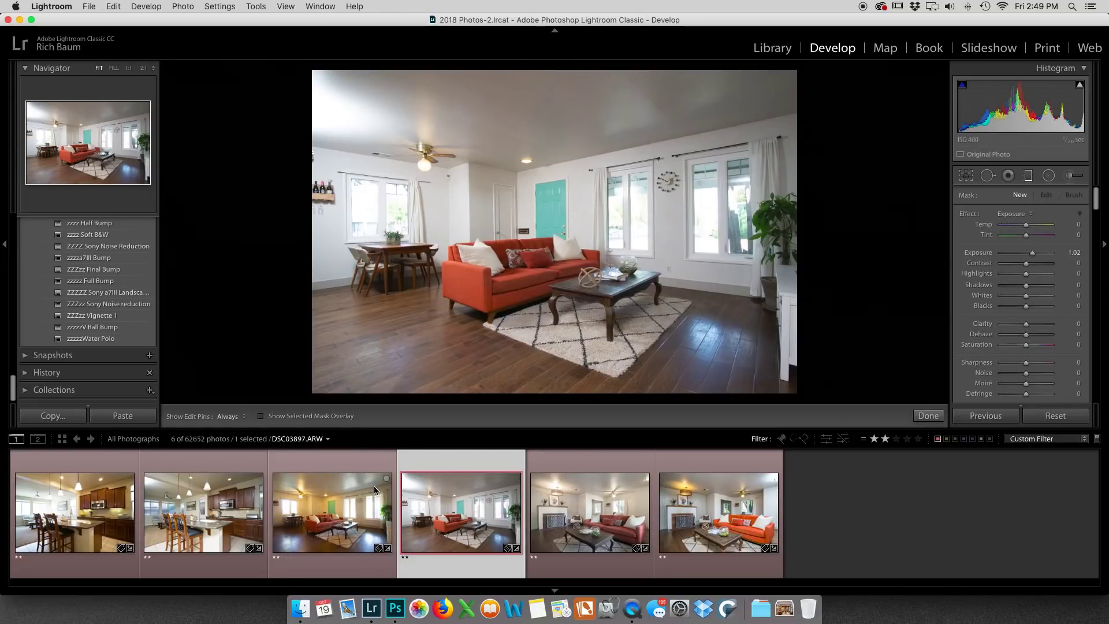
Apply the zzzzz Full Bump preset to DSC03900 and lower exposure to −0.20.
click(1028, 178)
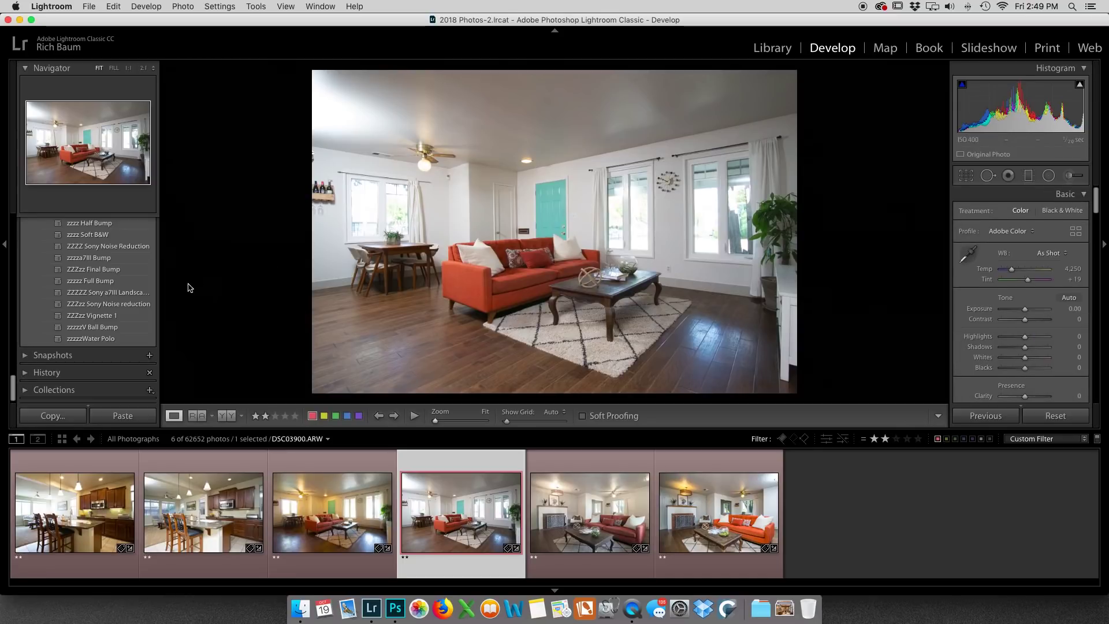
click(88, 281)
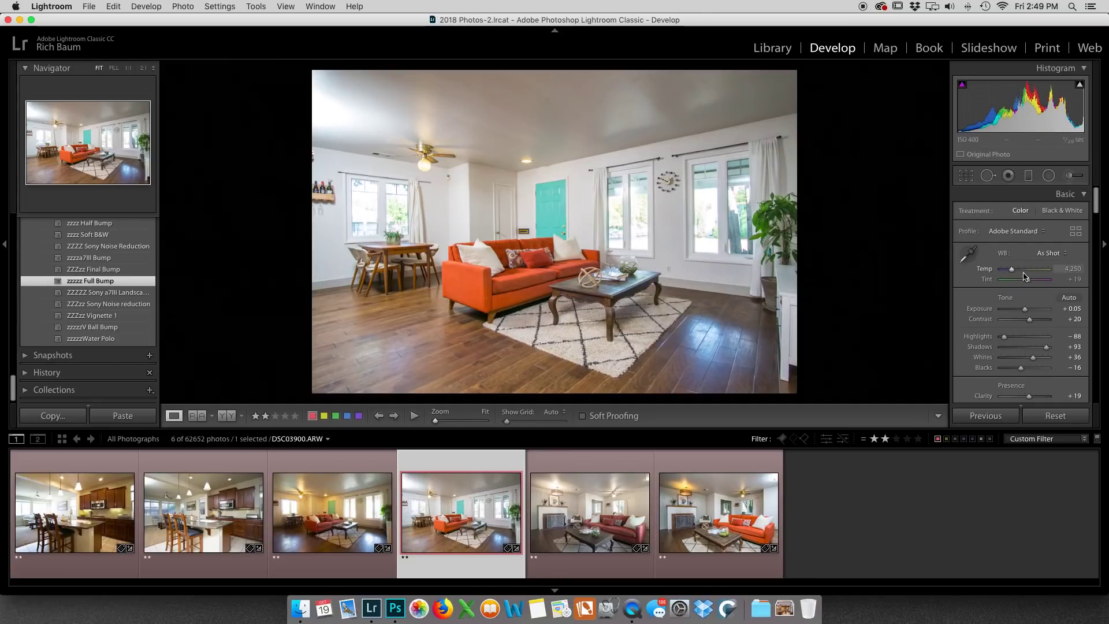
drag(1025, 312, 1024, 312)
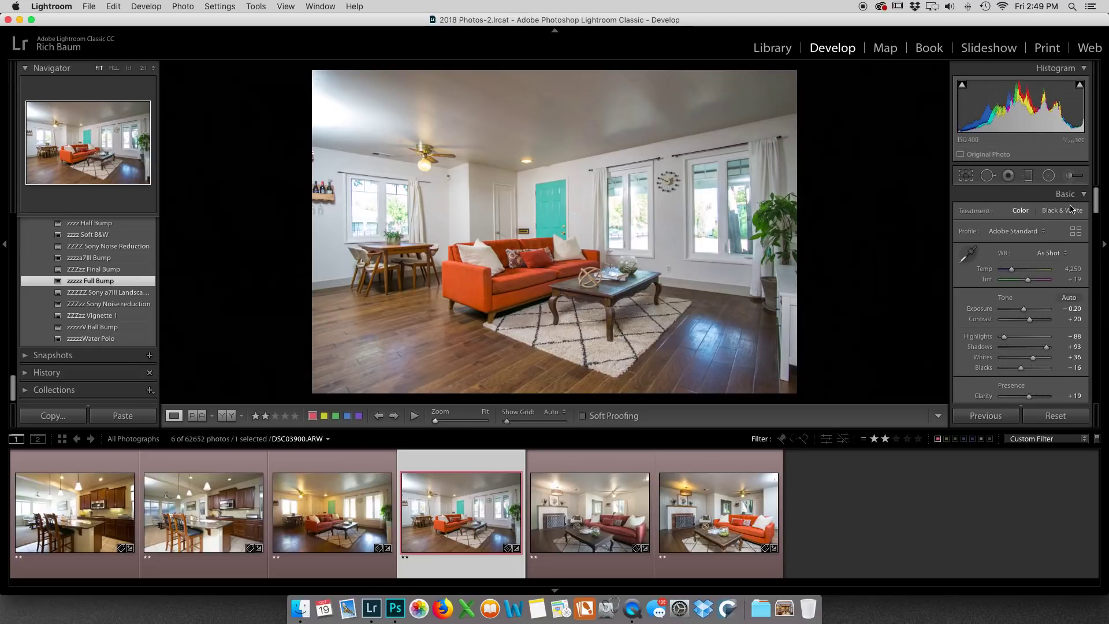
Draw a graduated filter down from the top-right of DSC03900.
click(1028, 177)
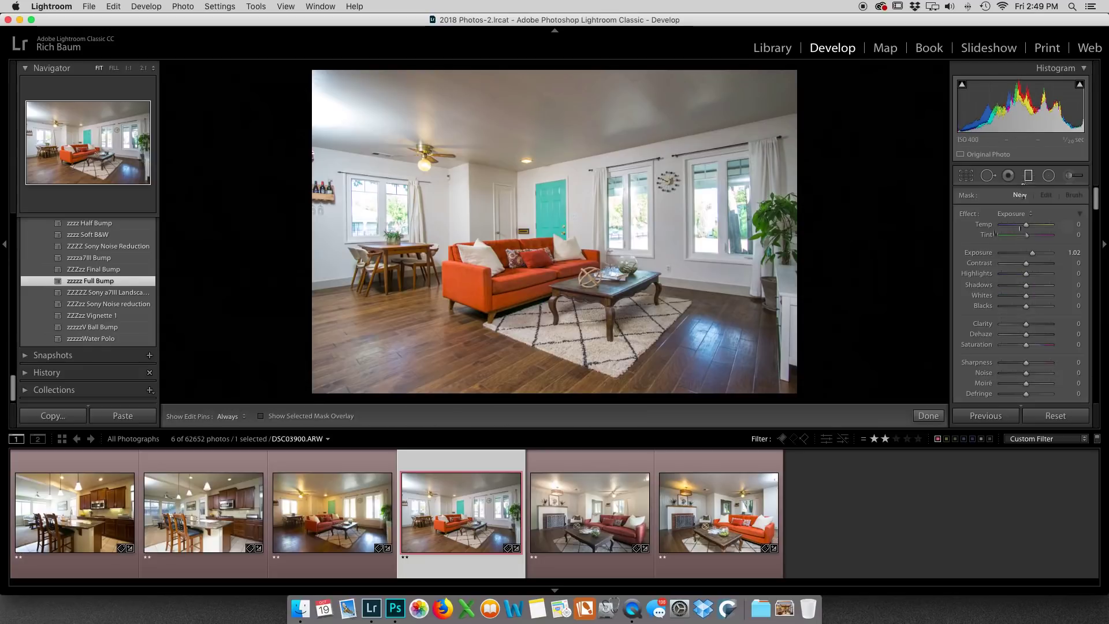
drag(818, 99, 777, 224)
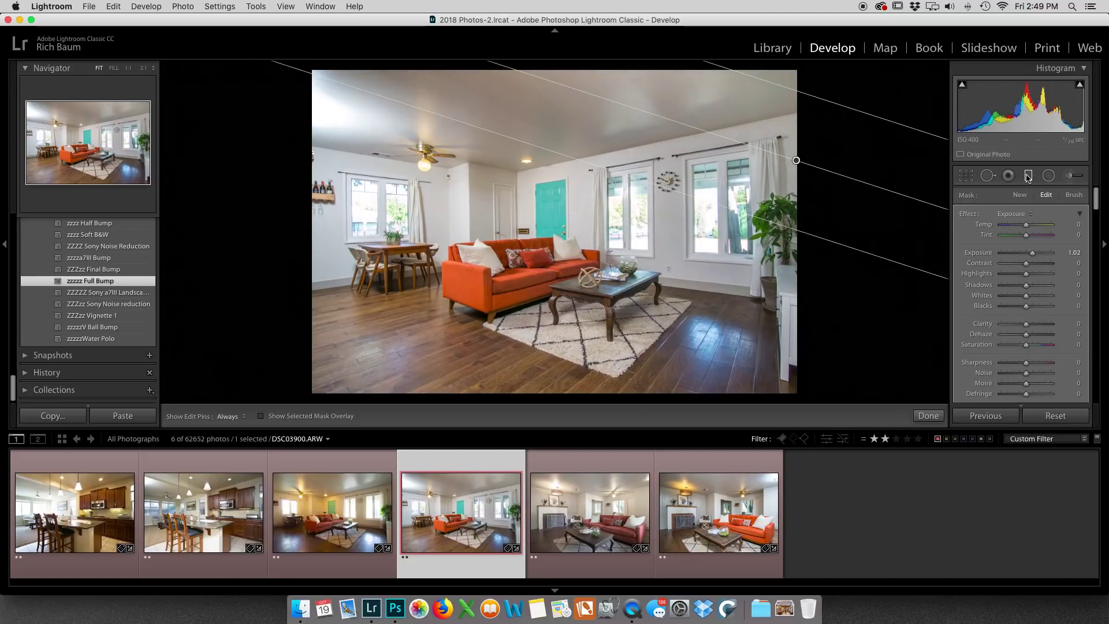
click(1028, 177)
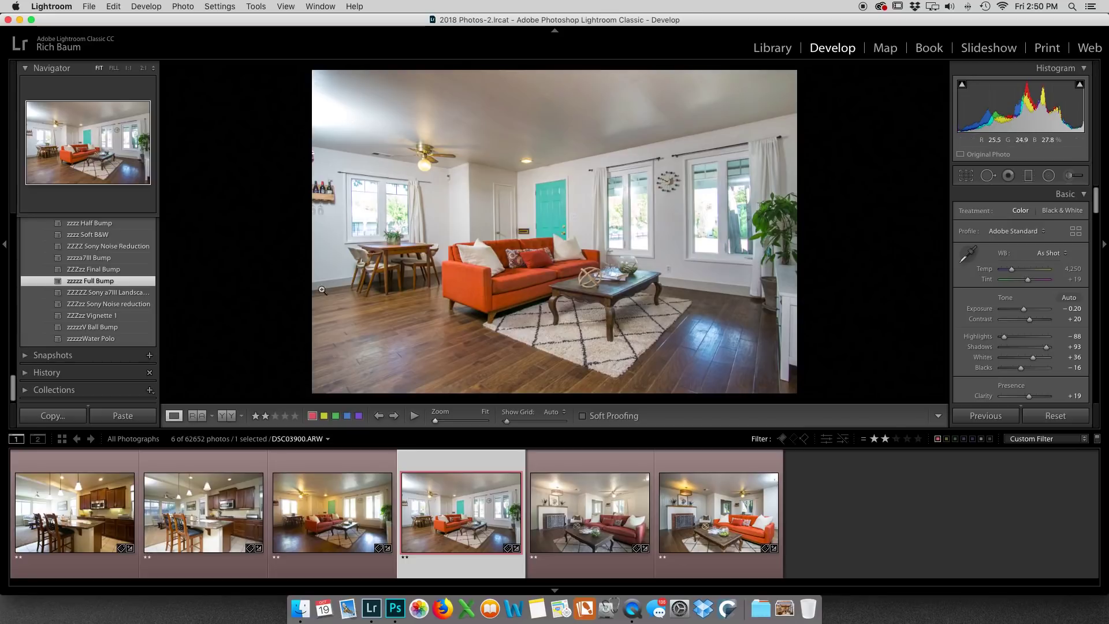
Select DSC03897 and set its white balance by sampling the left wall, ceiling and wall.
click(335, 535)
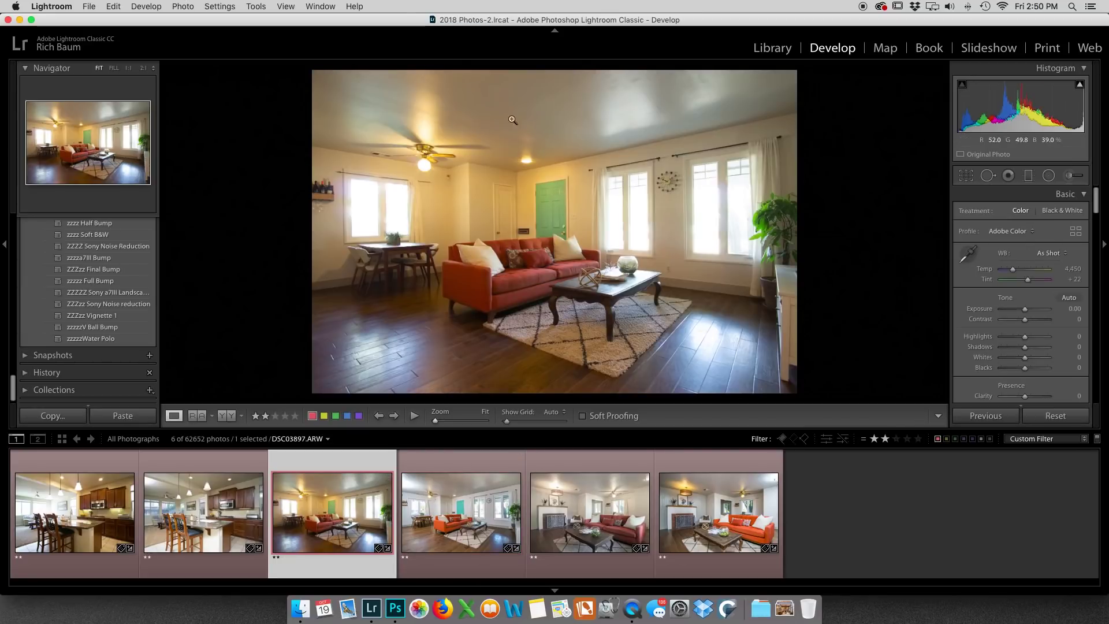
click(969, 255)
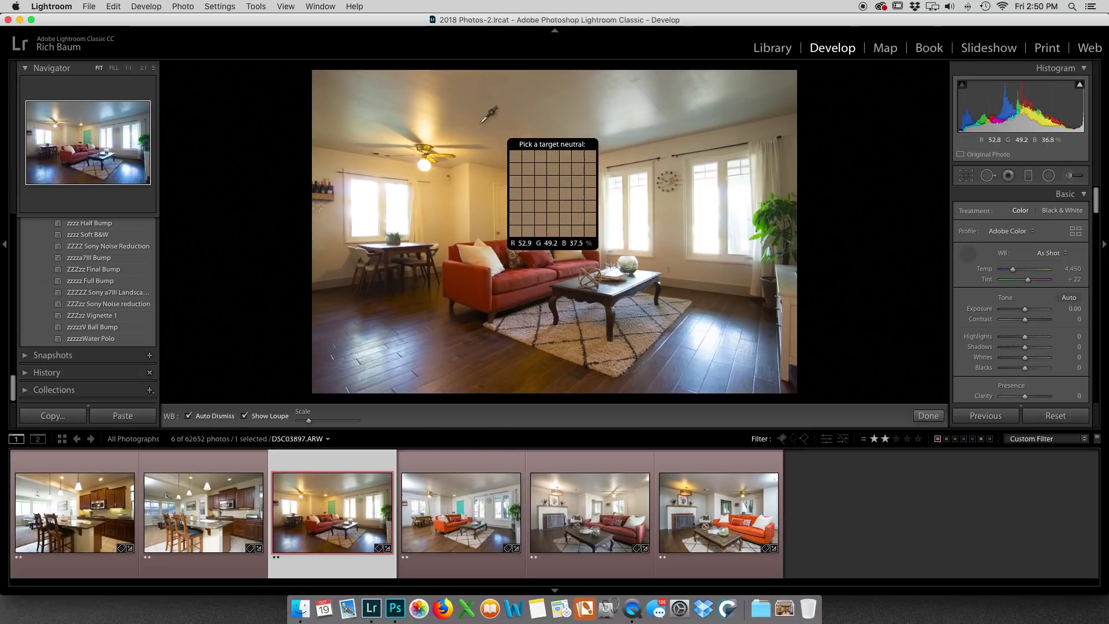
click(330, 234)
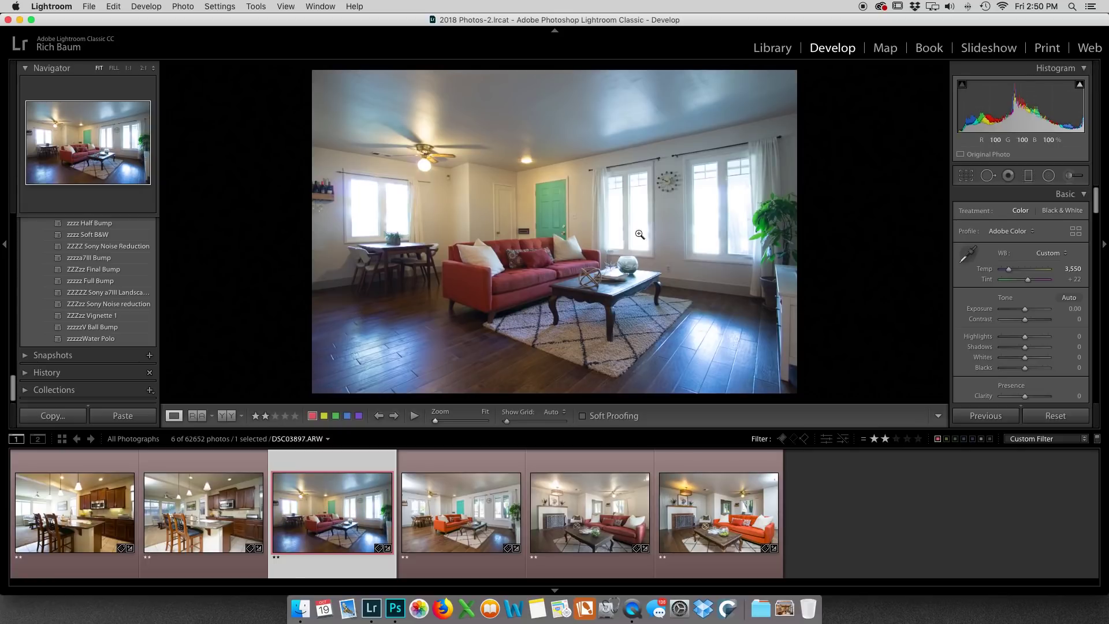
click(969, 255)
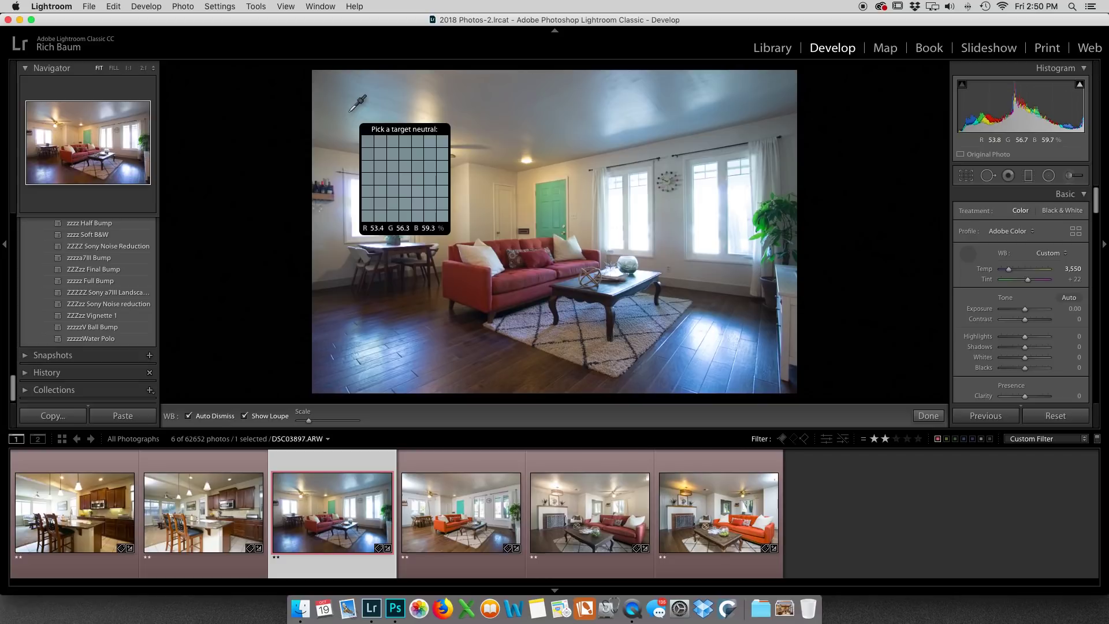
click(350, 112)
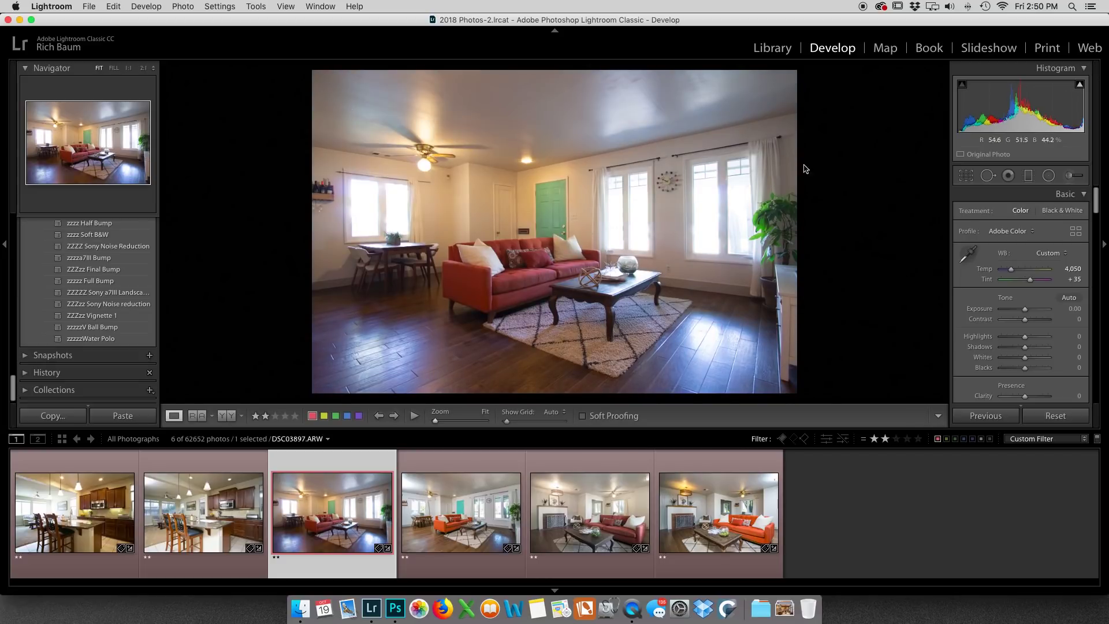
click(969, 254)
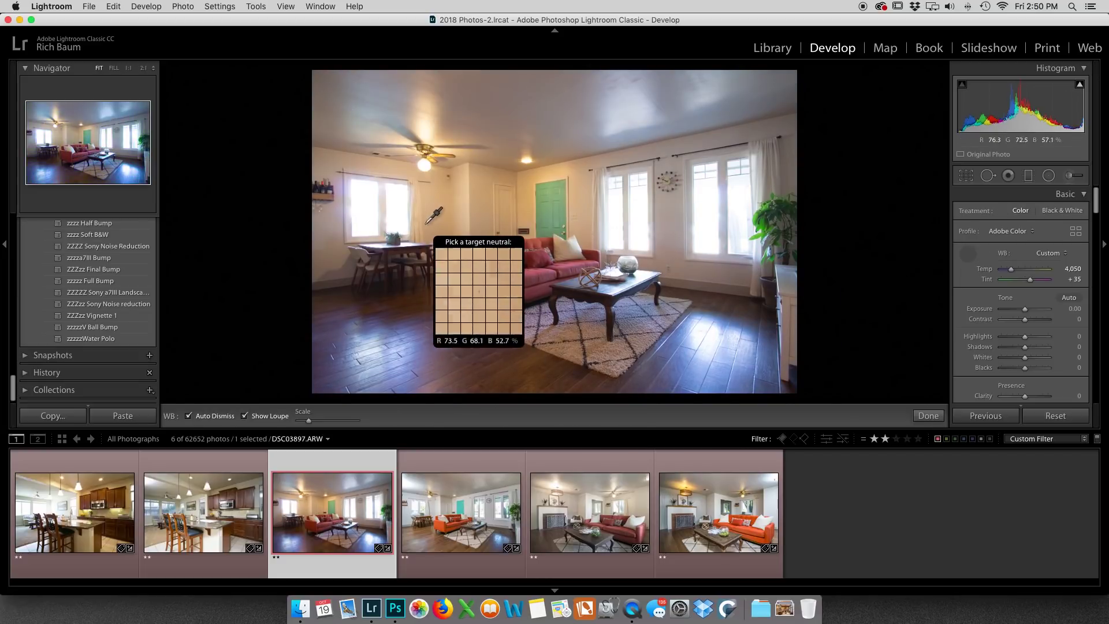
click(445, 222)
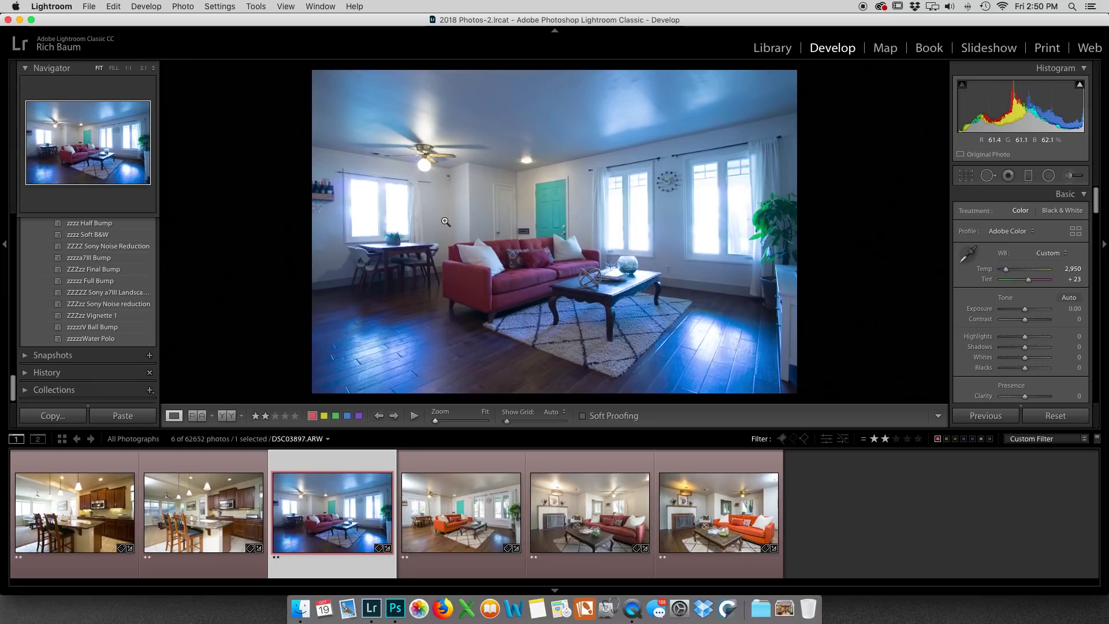
Reduce blue saturation in HSL to remove the colour cast.
scroll(984, 301, down, 10)
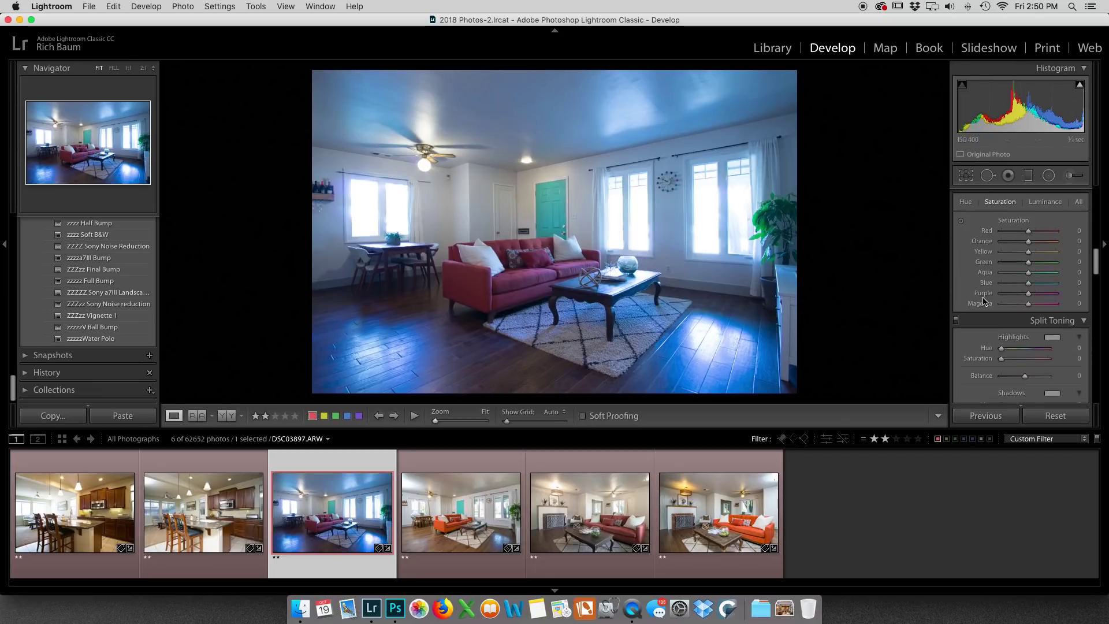
scroll(984, 300, down, 1)
drag(1029, 274, 1013, 242)
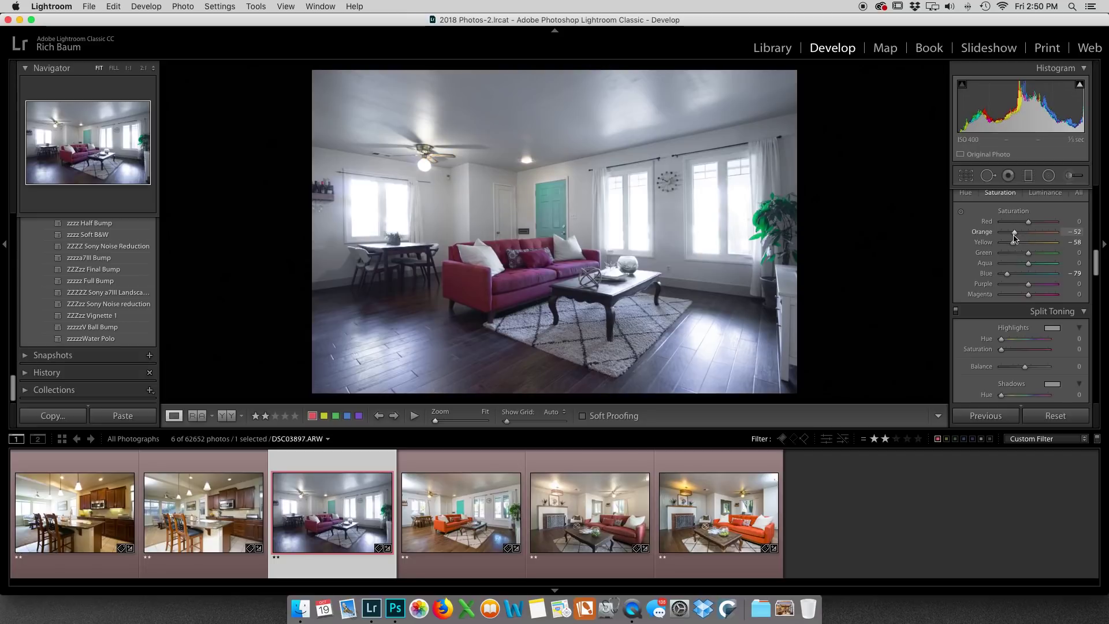
Set Temp 3,852, Highlights −100, Exposure +0.80 and Dehaze +42, then add DSC03900 to the selection.
scroll(1015, 237, up, 10)
drag(1006, 271, 1011, 273)
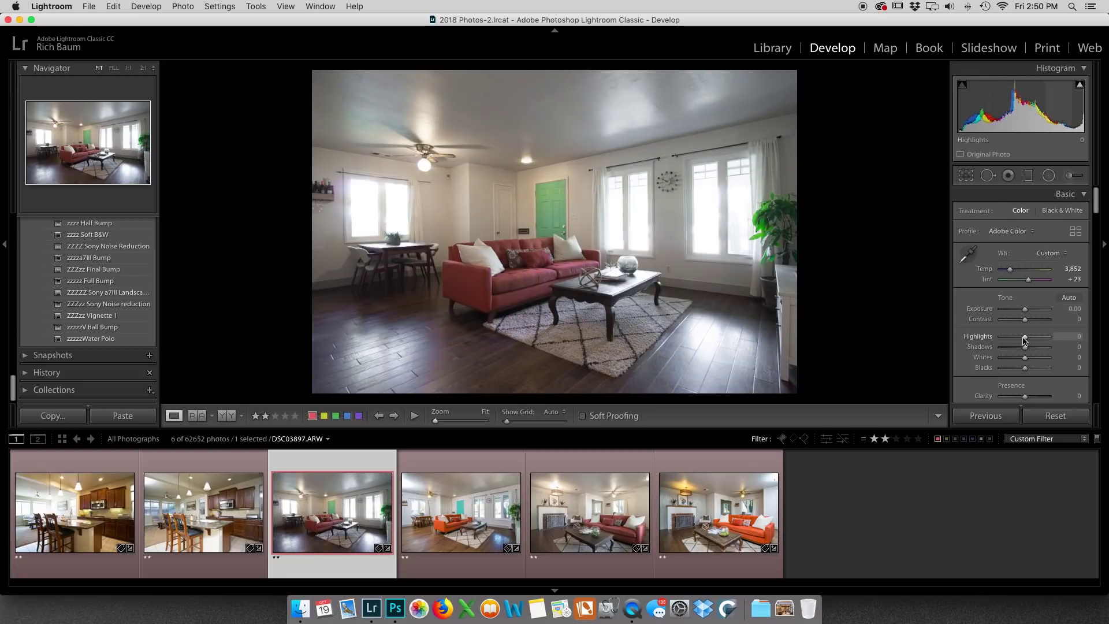
drag(1027, 340, 1001, 338)
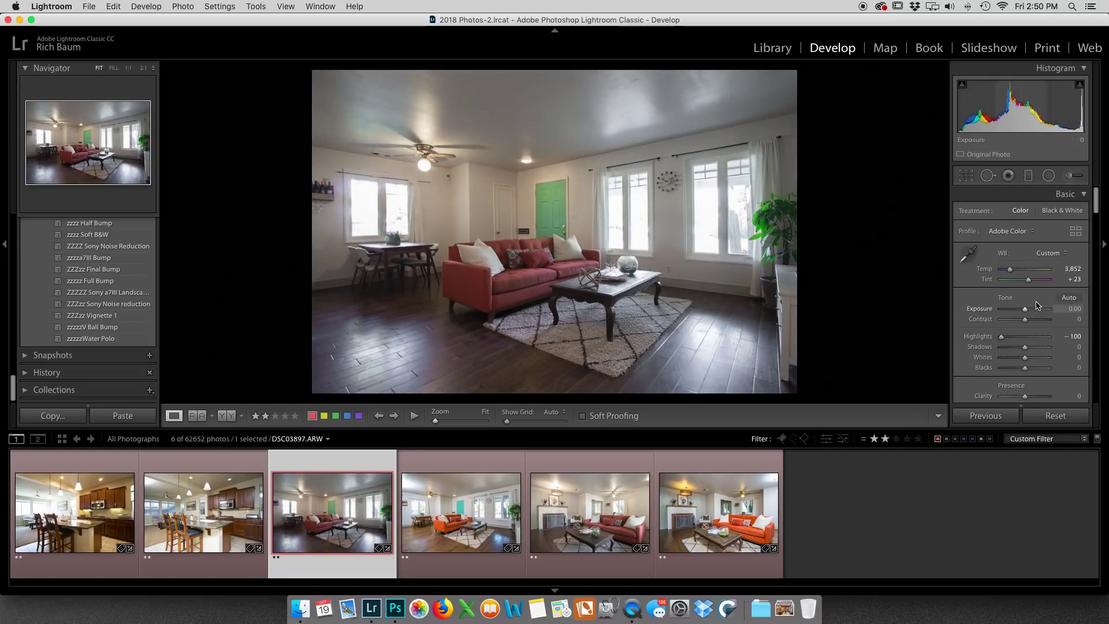
drag(1025, 312, 1028, 313)
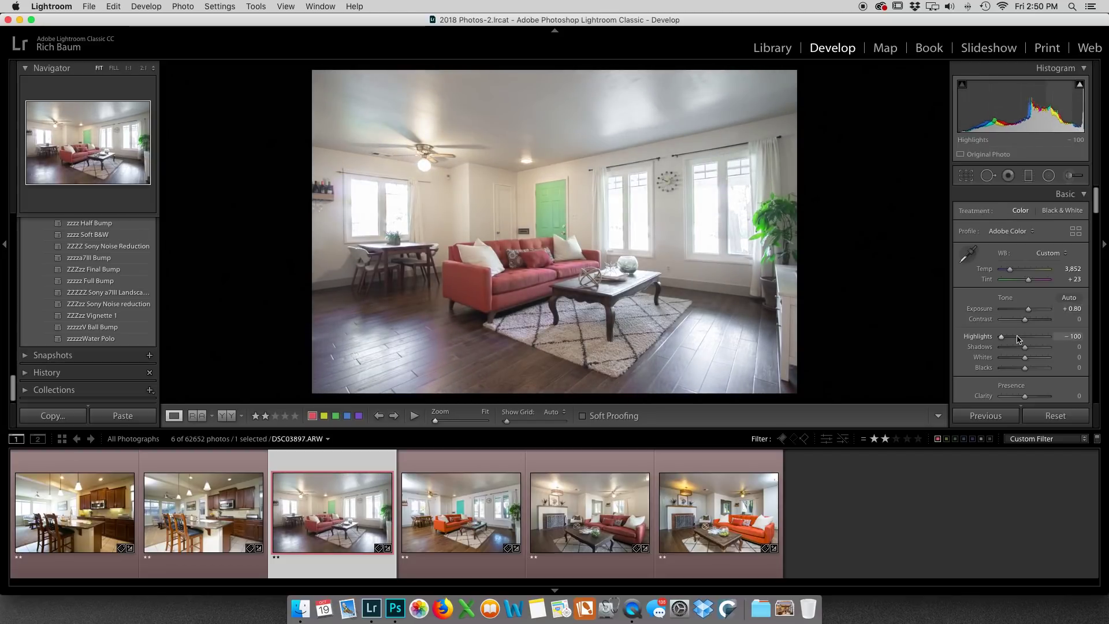
scroll(1019, 346, down, 3)
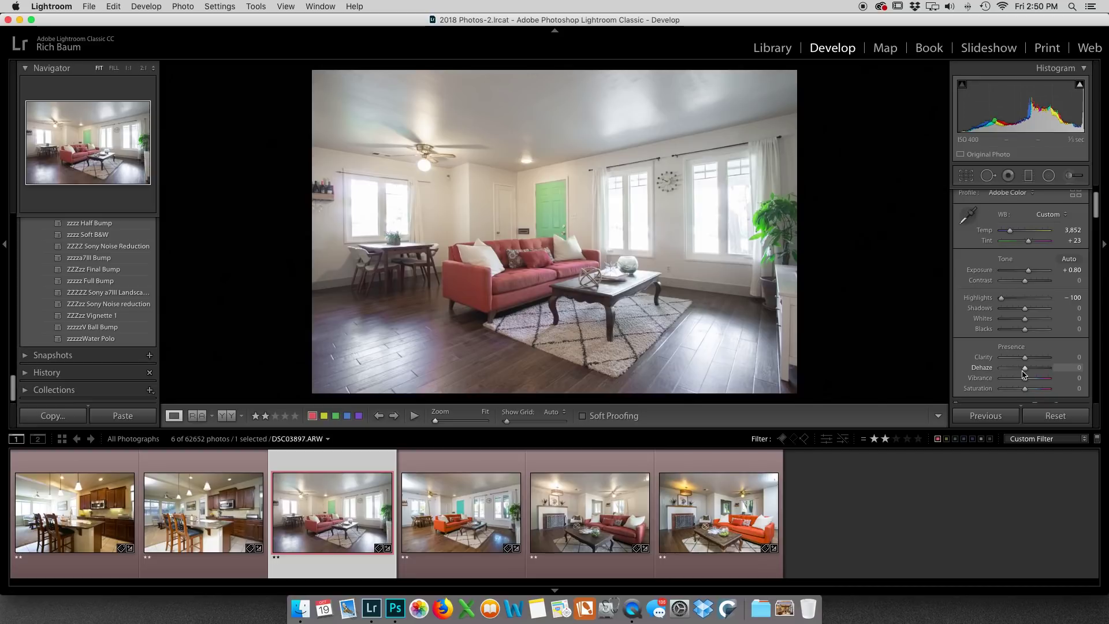
drag(1025, 371, 1035, 372)
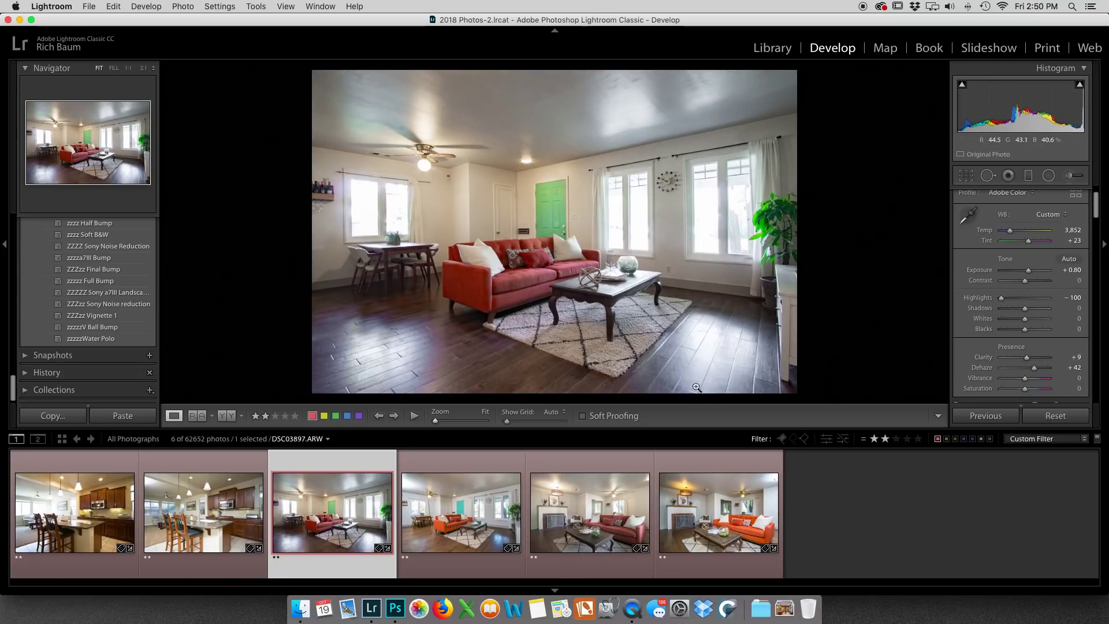
super+click(436, 532)
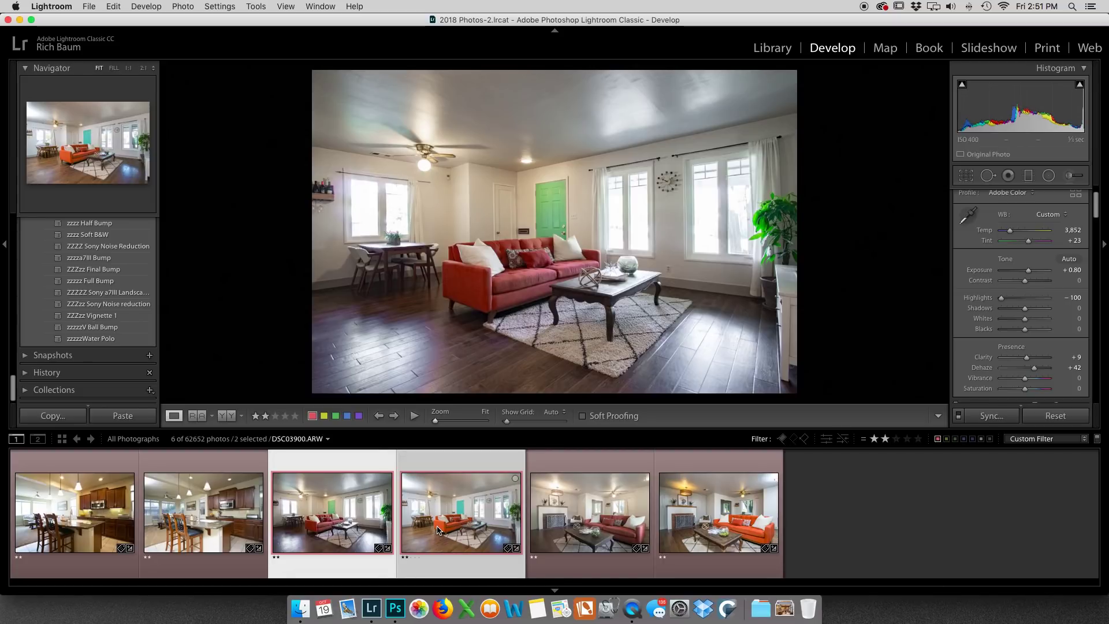
Brighten DSC03897 to Exposure +1.00 and Shadows +6, then view DSC03900 in Before & After.
click(437, 530)
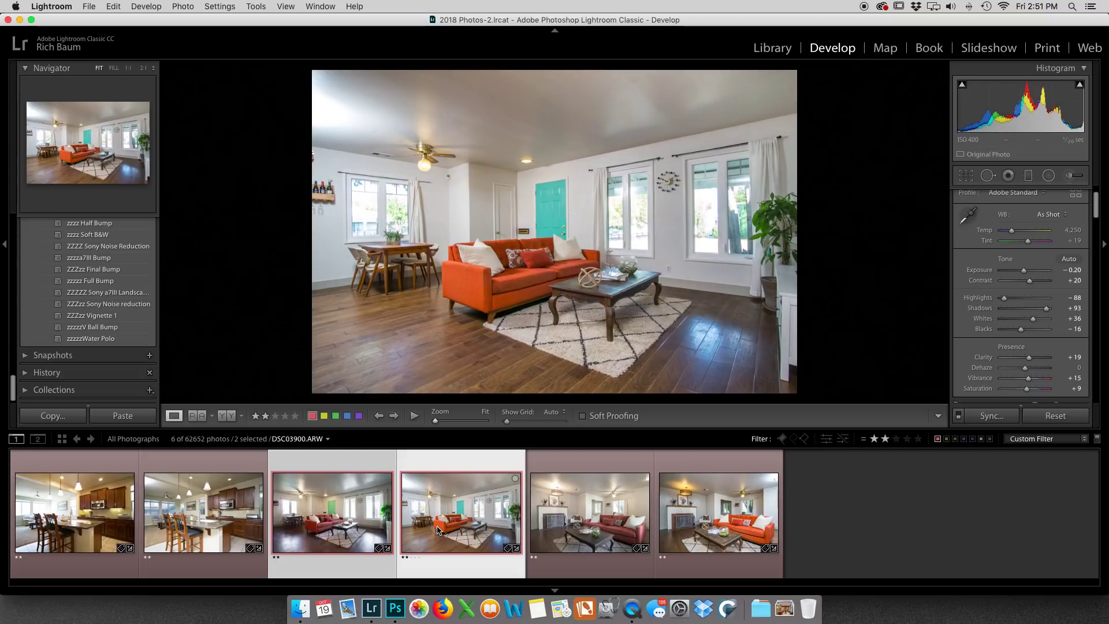
key(Left)
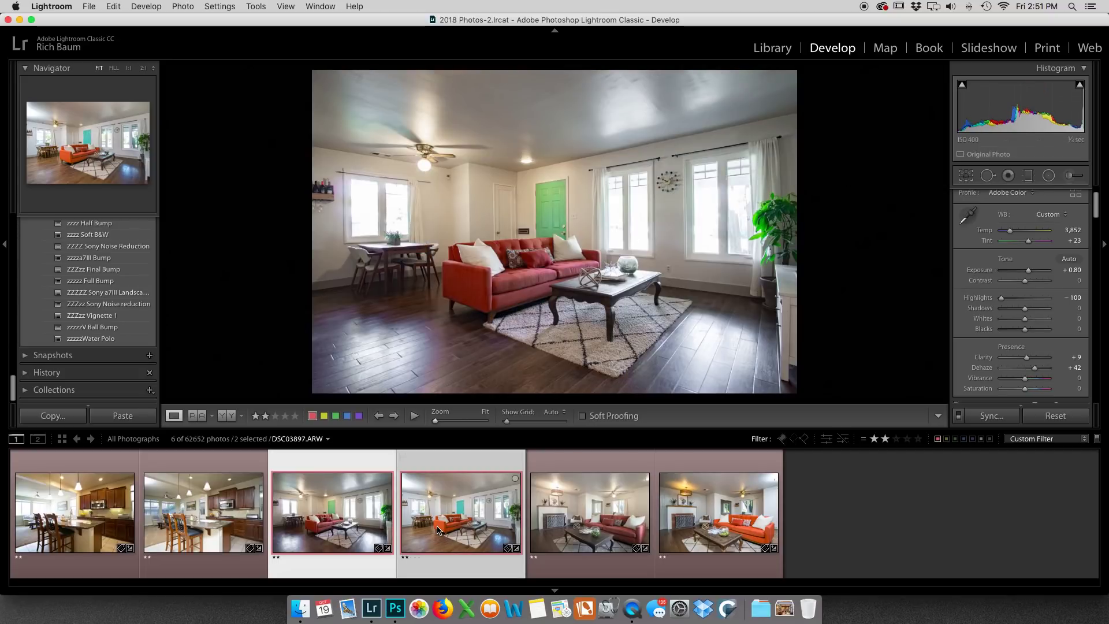
scroll(1035, 289, down, 10)
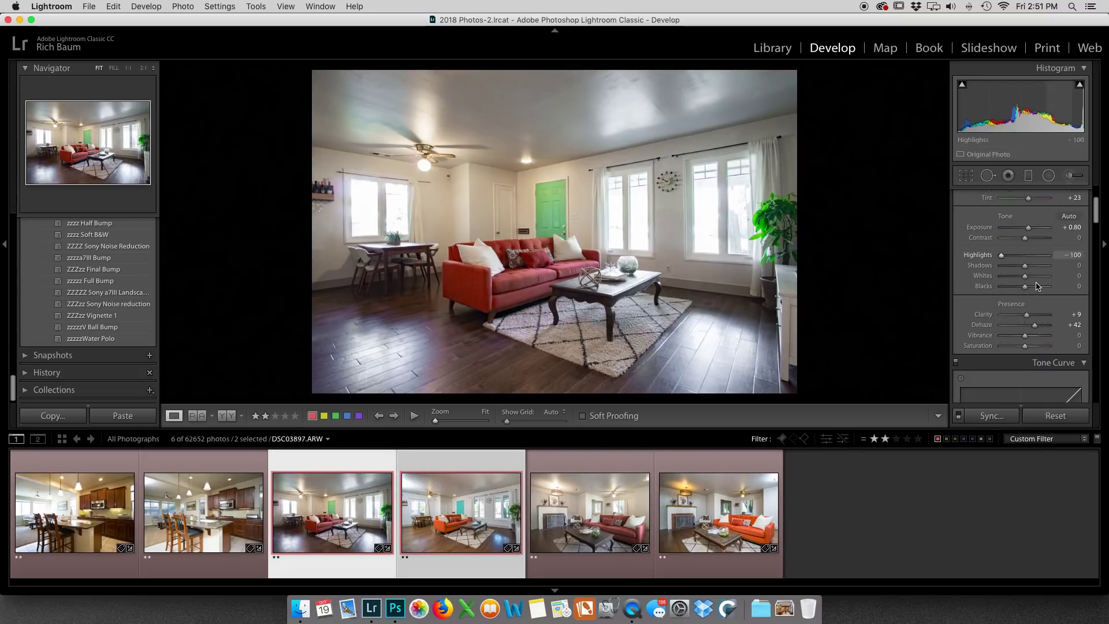
scroll(1035, 288, down, 4)
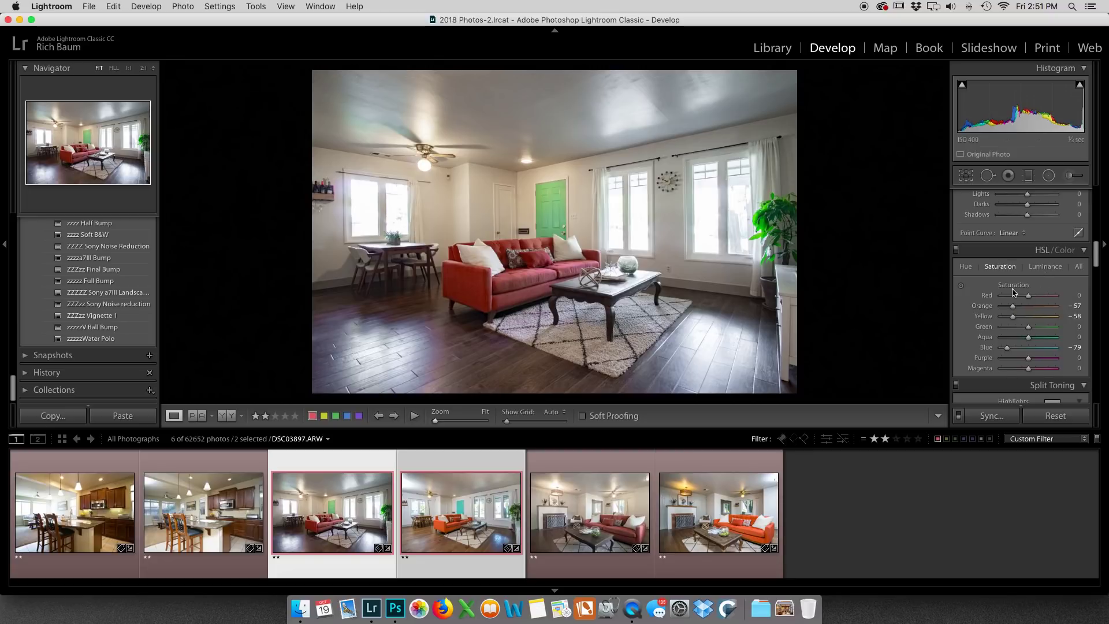
scroll(1021, 287, up, 10)
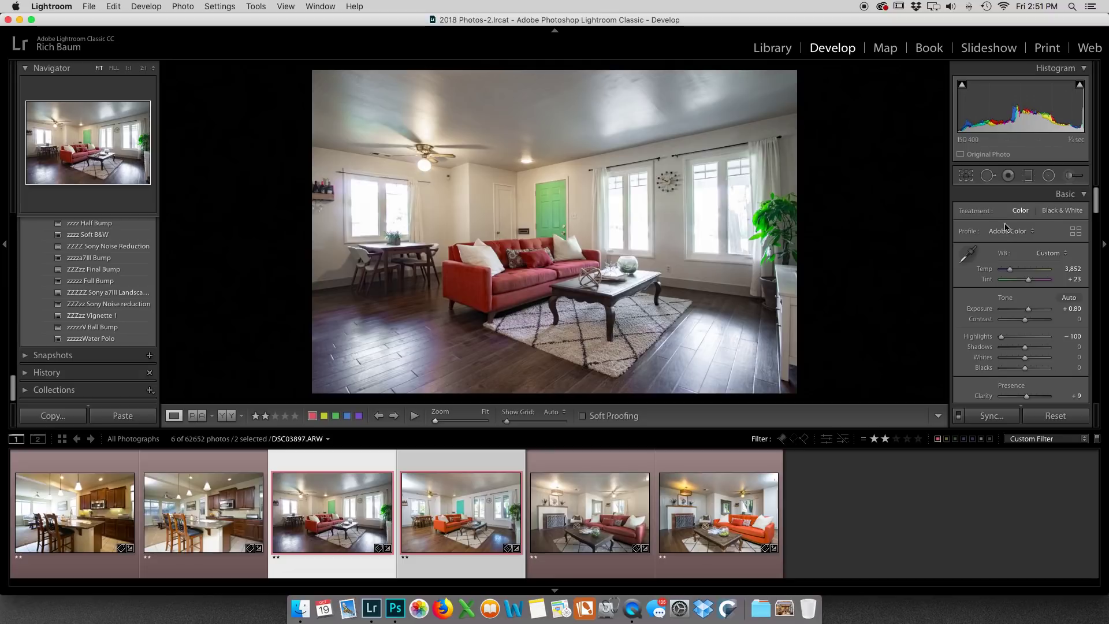
drag(1029, 311, 1031, 312)
drag(1024, 350, 1027, 350)
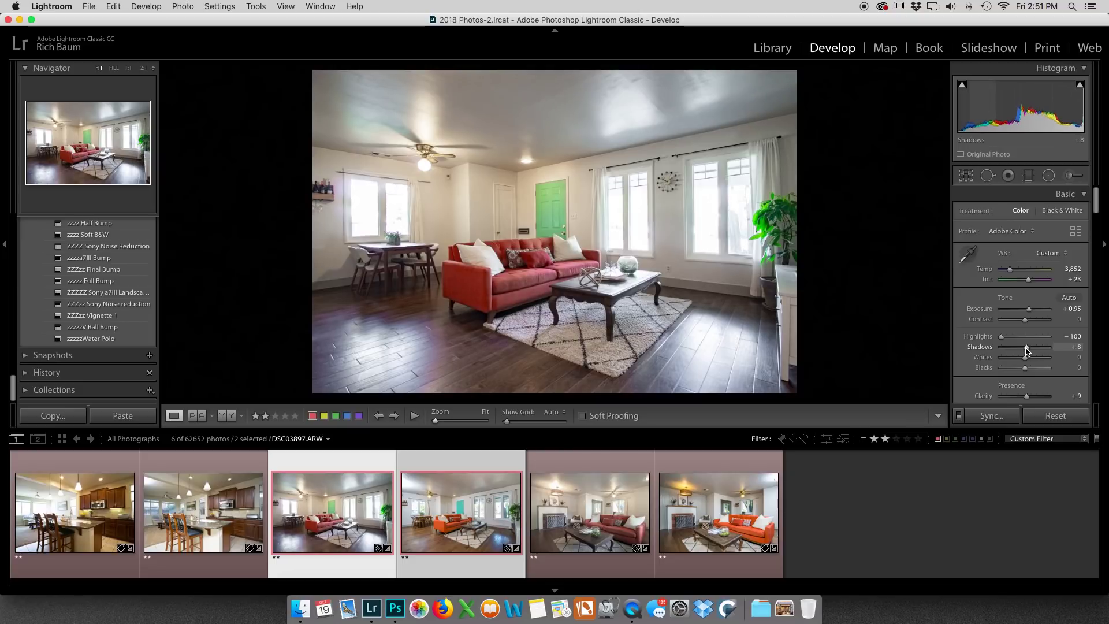
drag(1029, 310, 1030, 311)
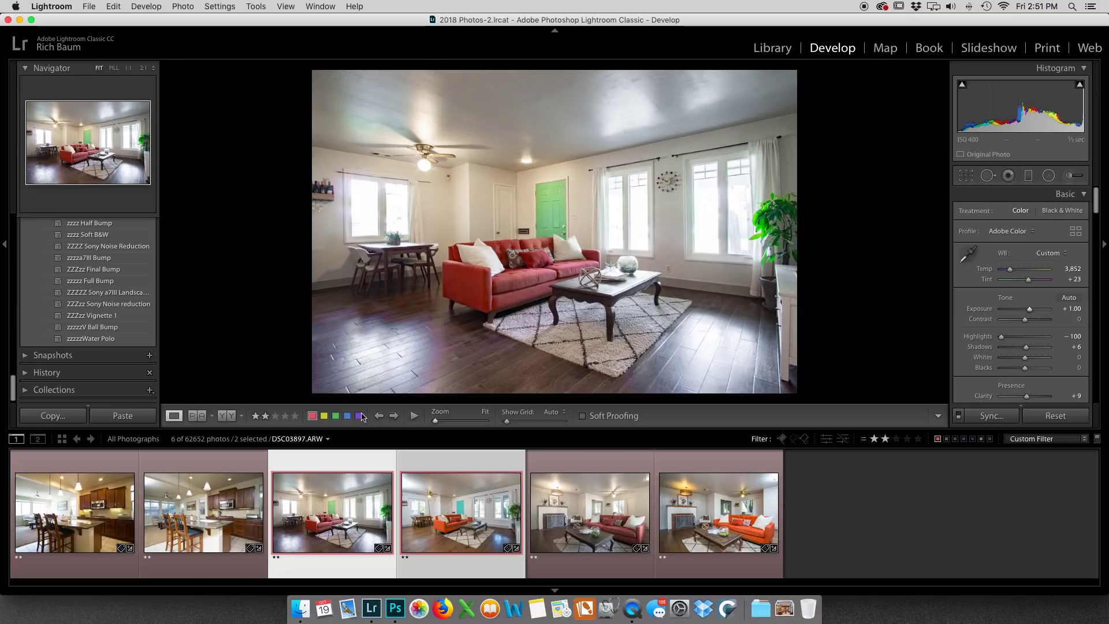
click(226, 416)
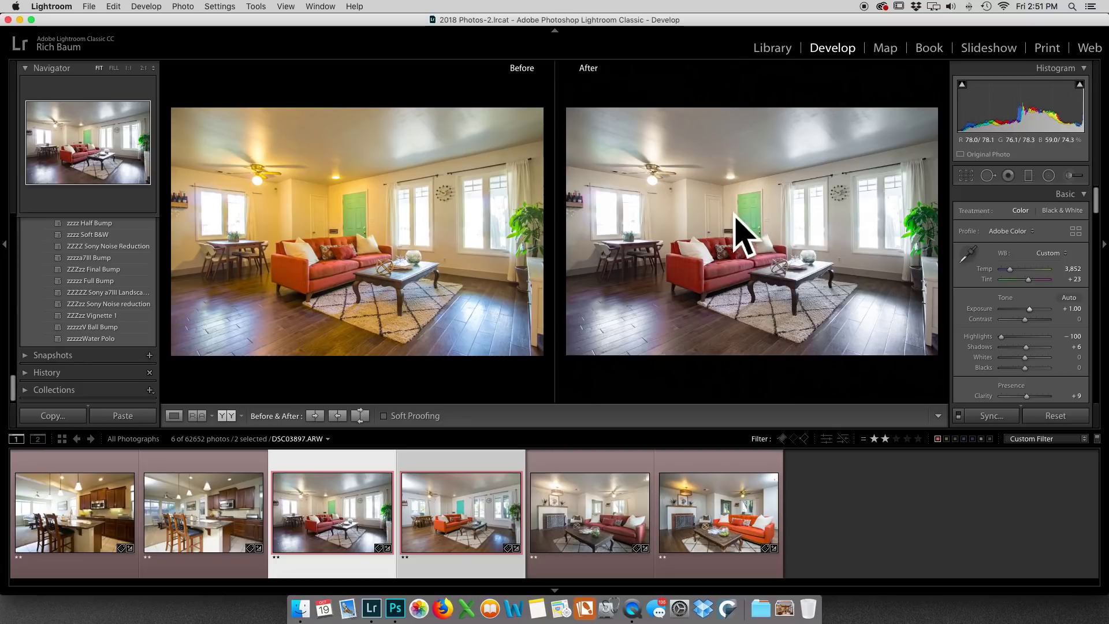
click(491, 484)
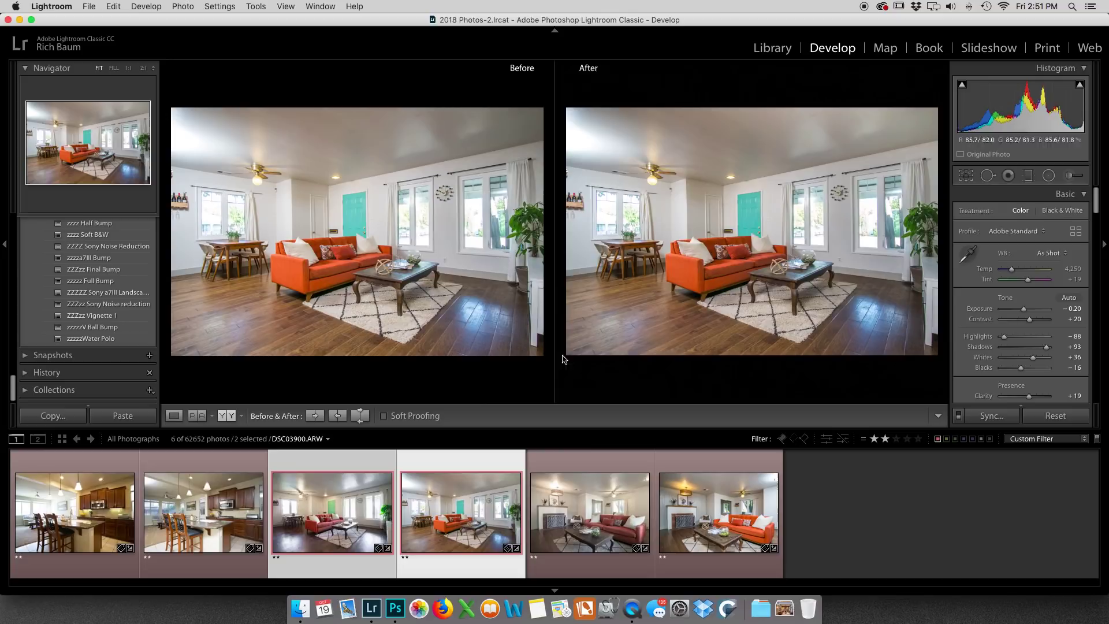
Open DSC03897.ARW and DSC03900.ARW as layers in one Photoshop document via Edit In.
click(174, 416)
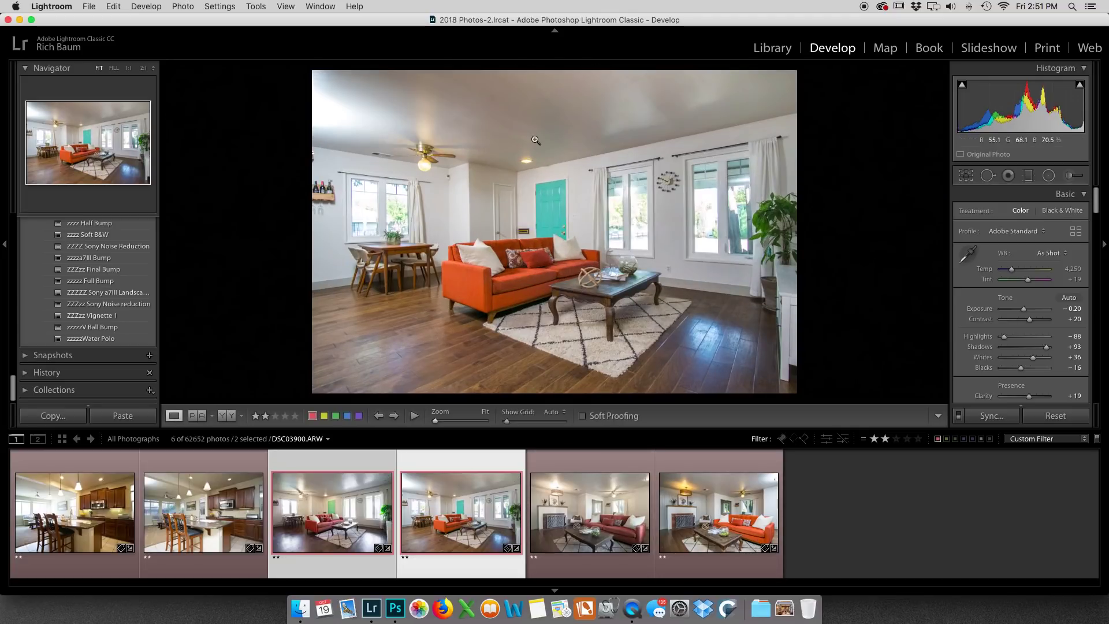
click(115, 7)
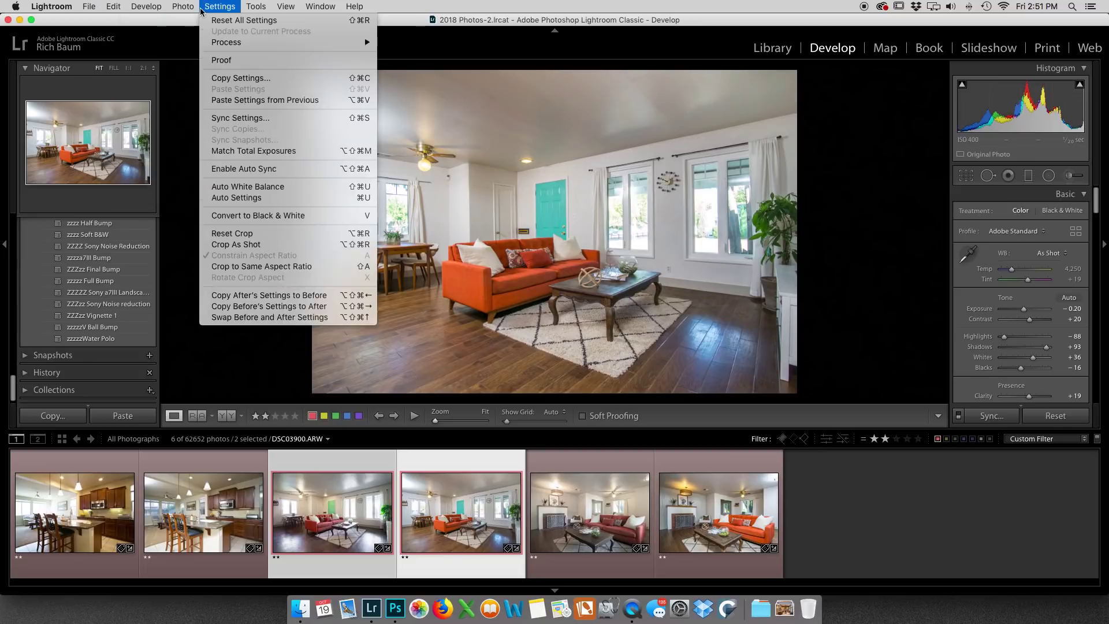
mouse_move(190, 81)
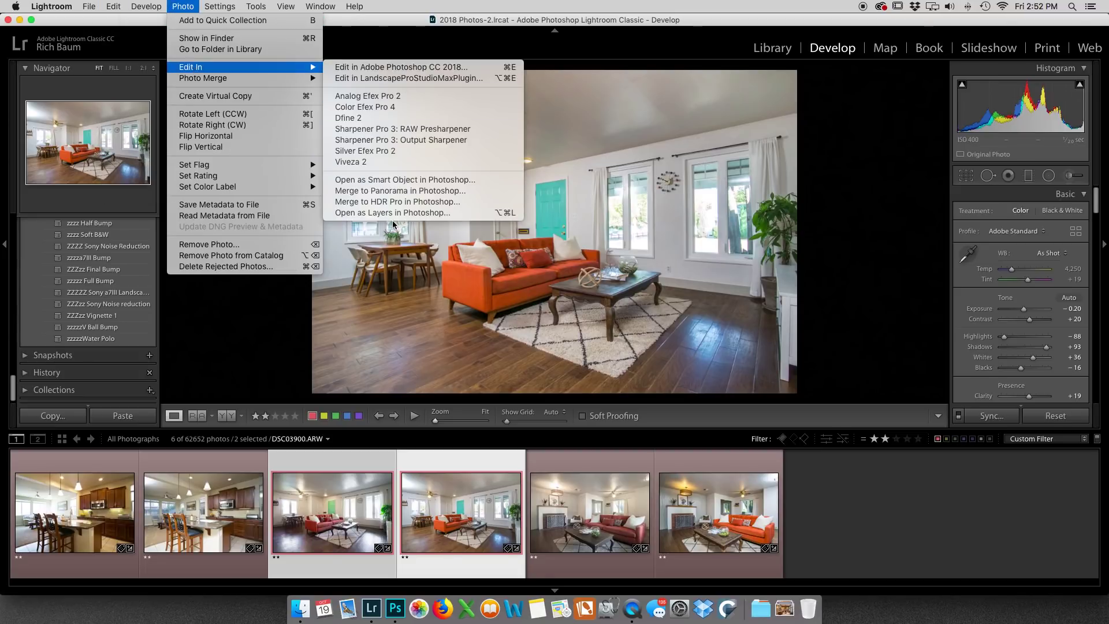
click(393, 214)
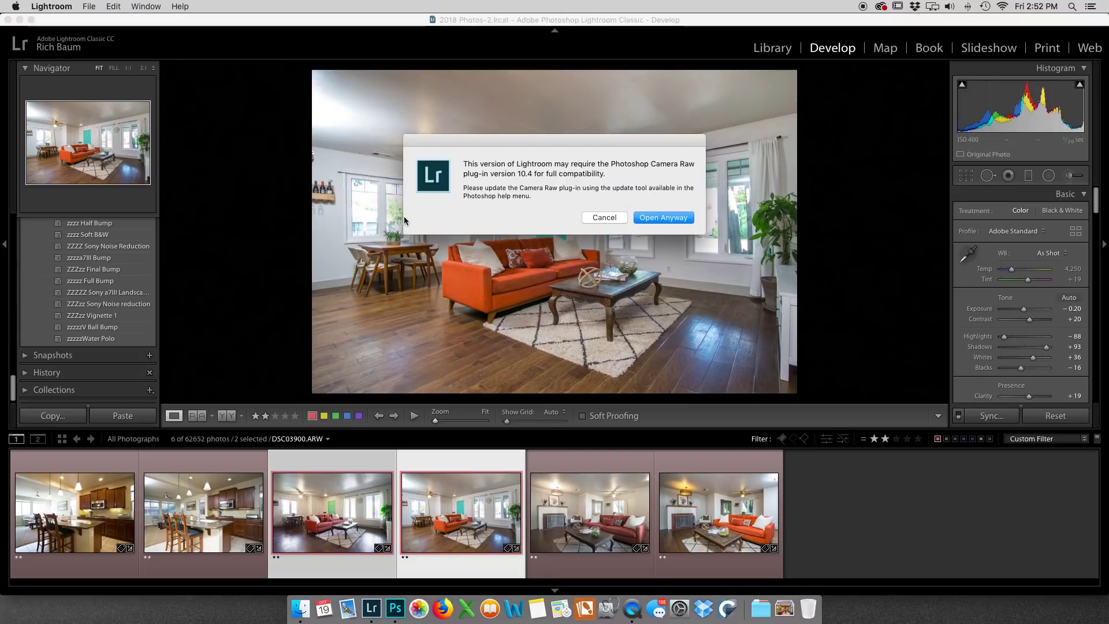
click(685, 218)
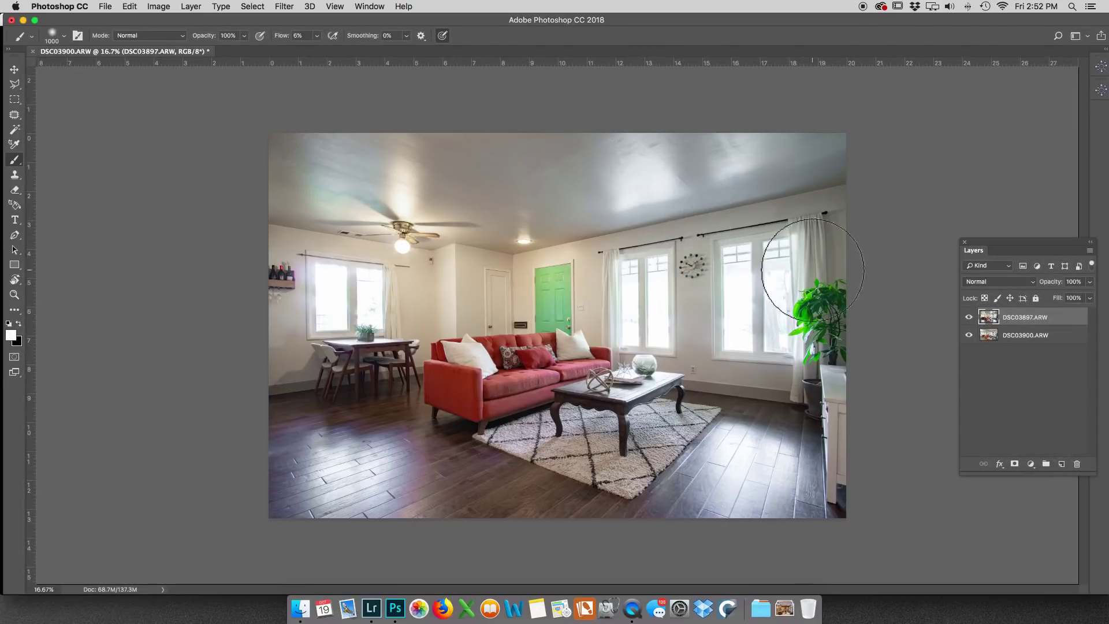
Auto-align the DSC03897.ARW and DSC03900.ARW layers using Auto projection, then select the top layer.
shift+click(1031, 333)
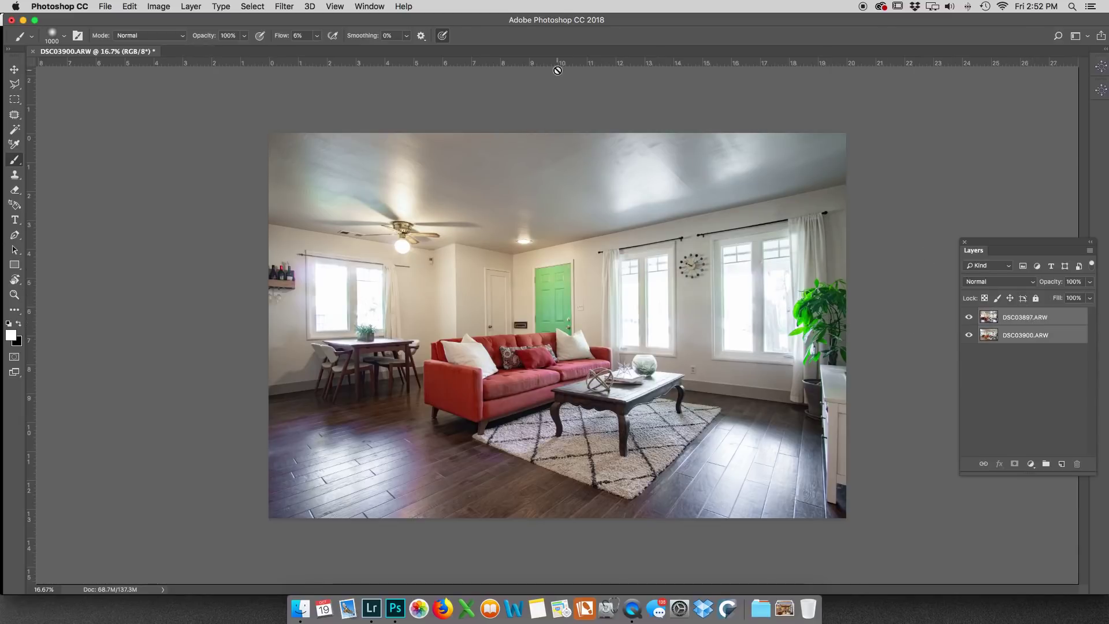
click(128, 6)
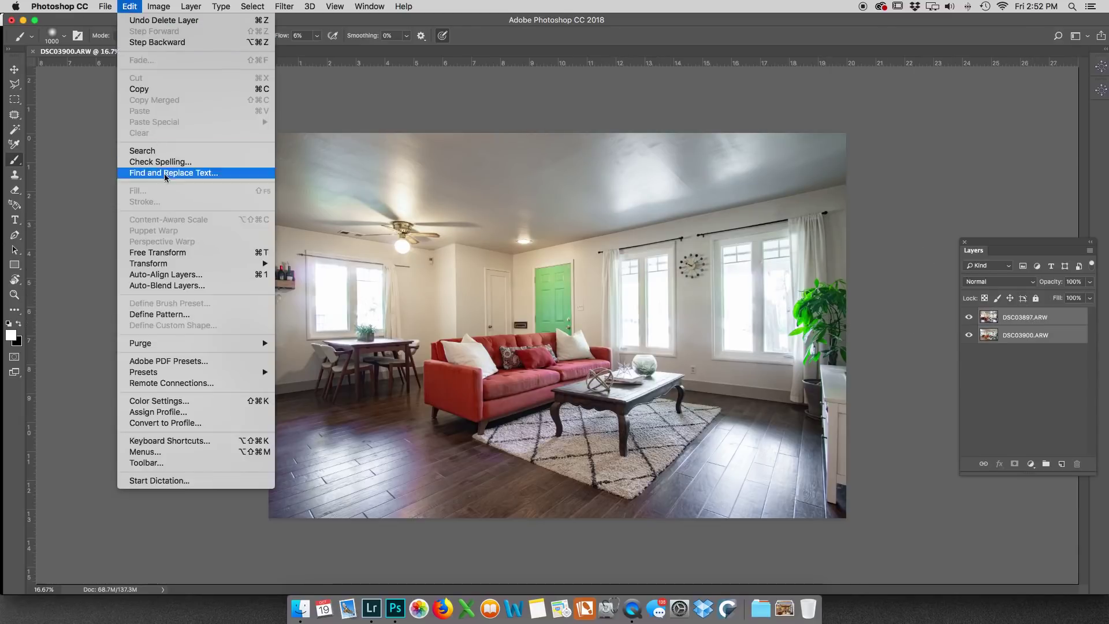
click(165, 277)
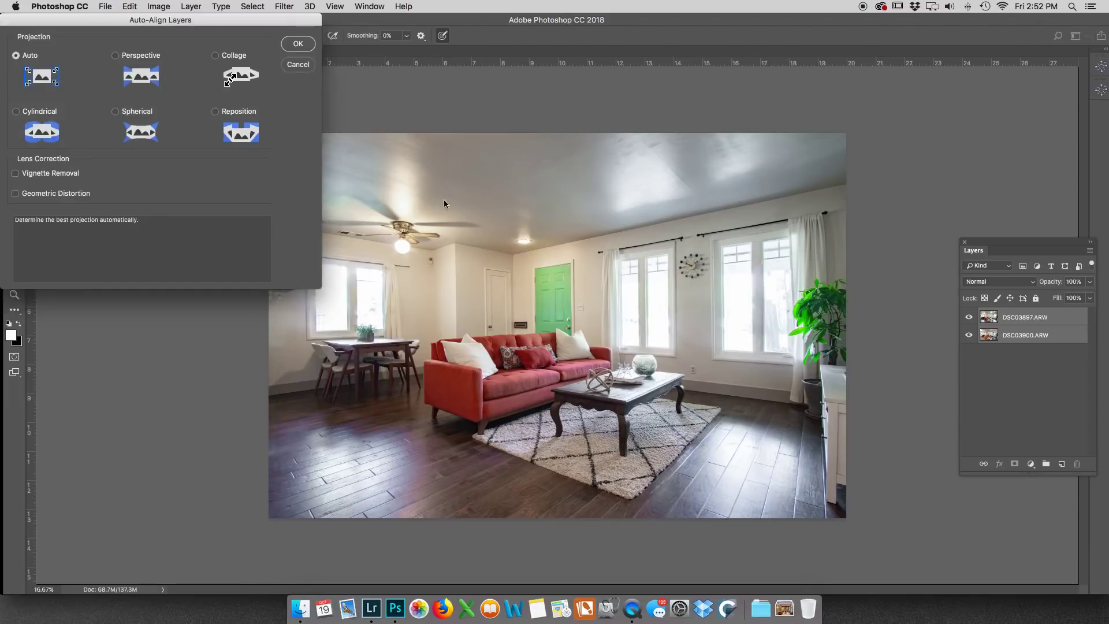
click(291, 44)
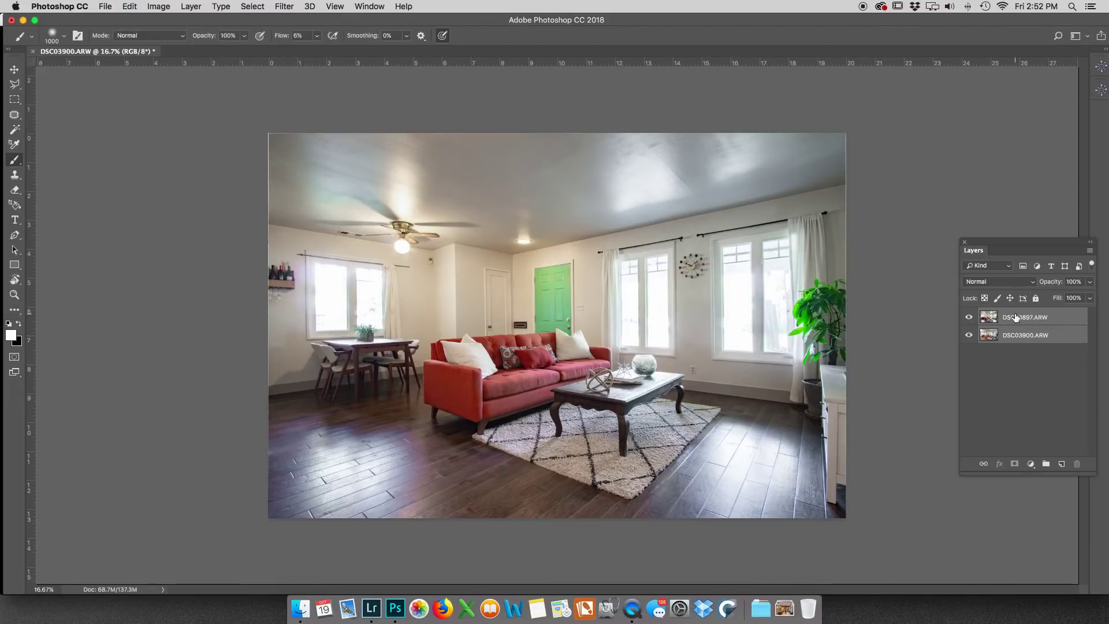
click(1016, 317)
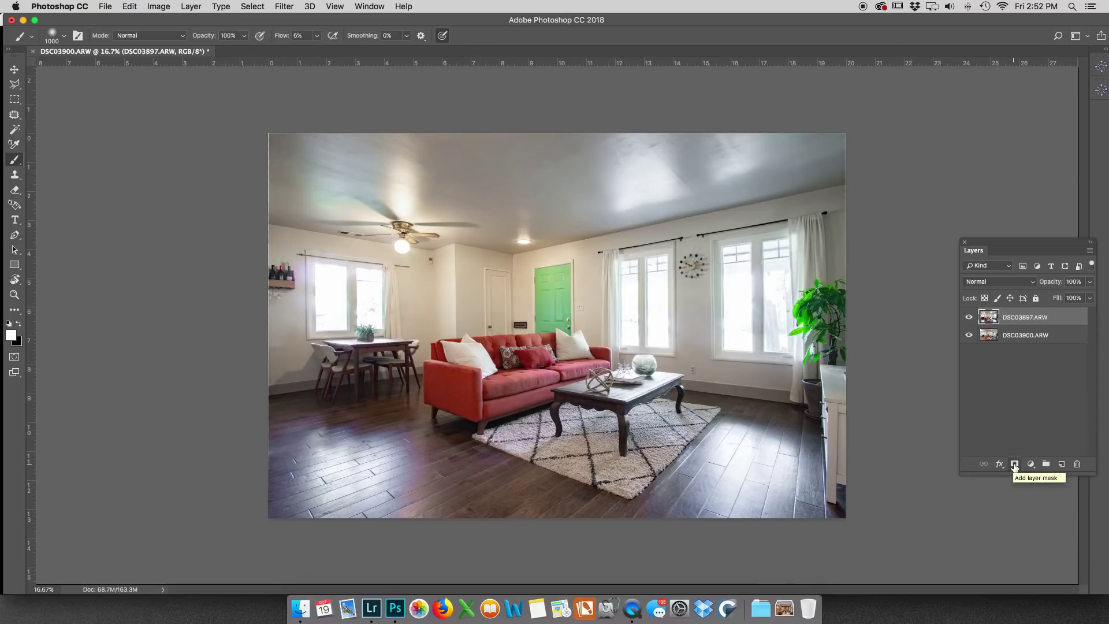
Give DSC03897.ARW a black mask and paint white at 6% flow over the ceiling and floor.
alt+click(1015, 465)
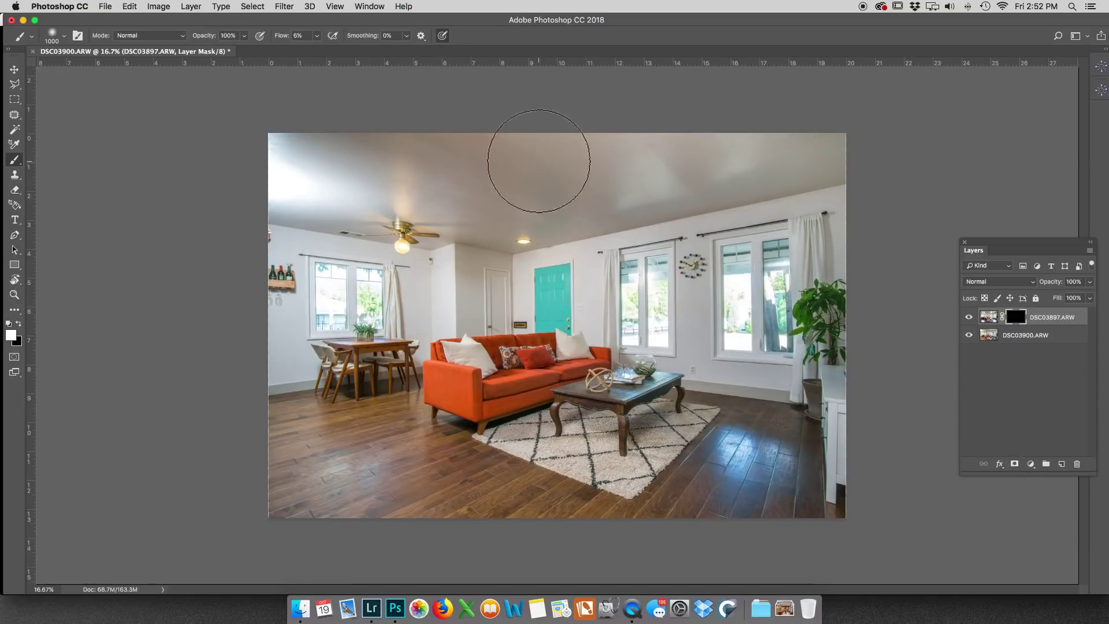
mouse_move(355, 165)
mouse_down()
mouse_move(262, 176)
mouse_move(270, 142)
mouse_move(365, 136)
mouse_move(388, 165)
mouse_move(320, 196)
mouse_up()
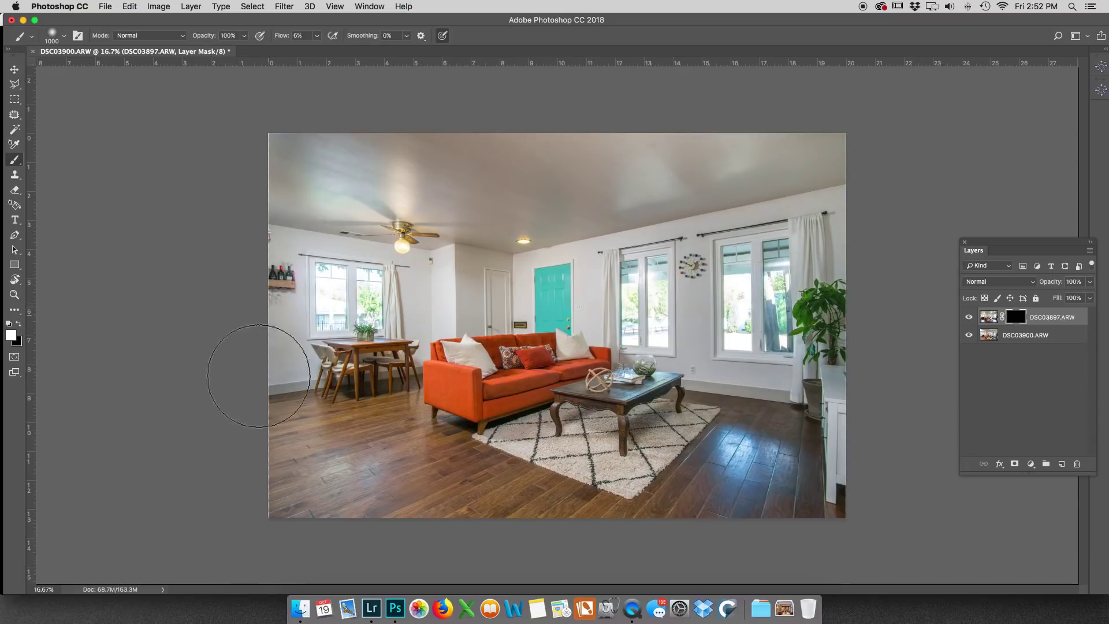
drag(465, 235, 730, 174)
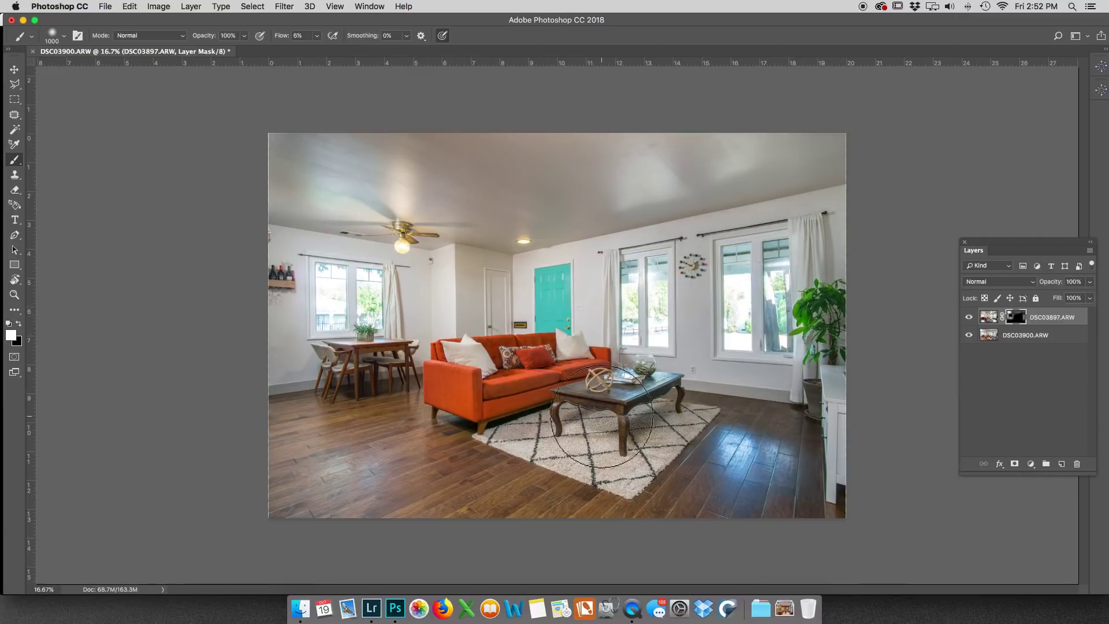
mouse_move(606, 399)
mouse_down()
mouse_move(400, 409)
mouse_move(607, 462)
mouse_move(619, 428)
mouse_move(408, 442)
mouse_move(421, 409)
mouse_up()
mouse_move(756, 443)
mouse_down()
mouse_move(733, 462)
mouse_move(750, 460)
mouse_move(718, 457)
mouse_up()
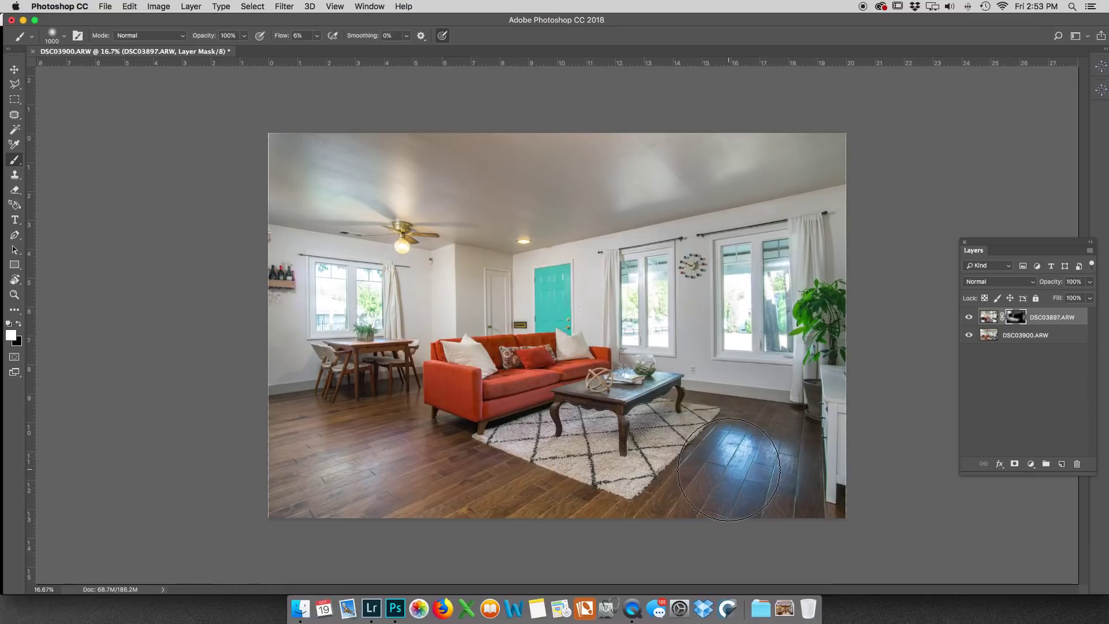
mouse_move(729, 469)
mouse_down()
mouse_move(763, 465)
mouse_move(740, 467)
mouse_up()
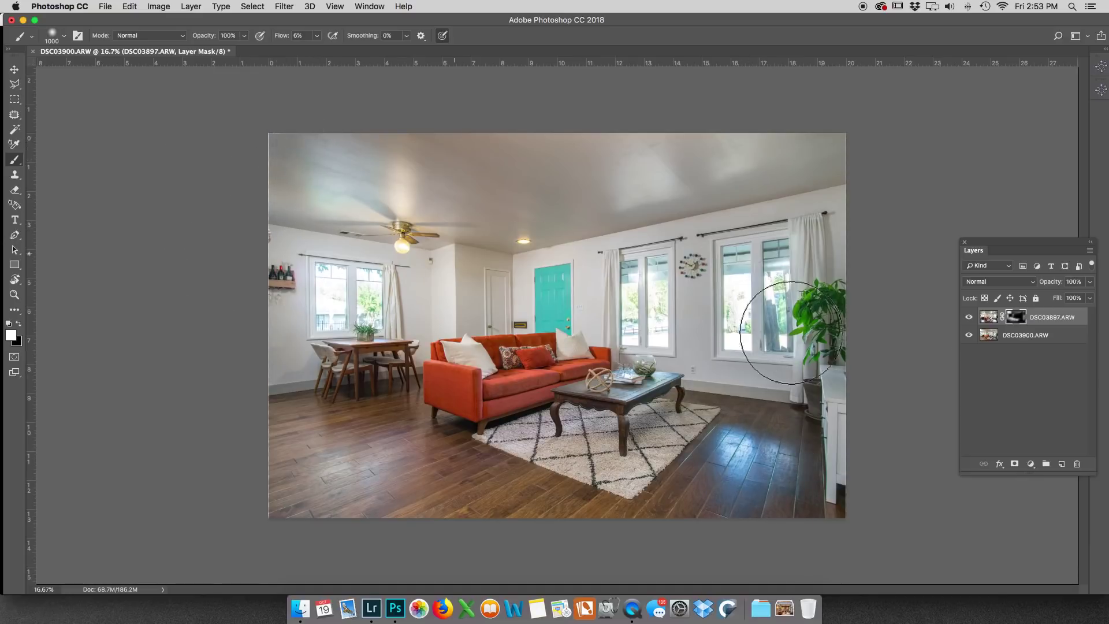
click(969, 317)
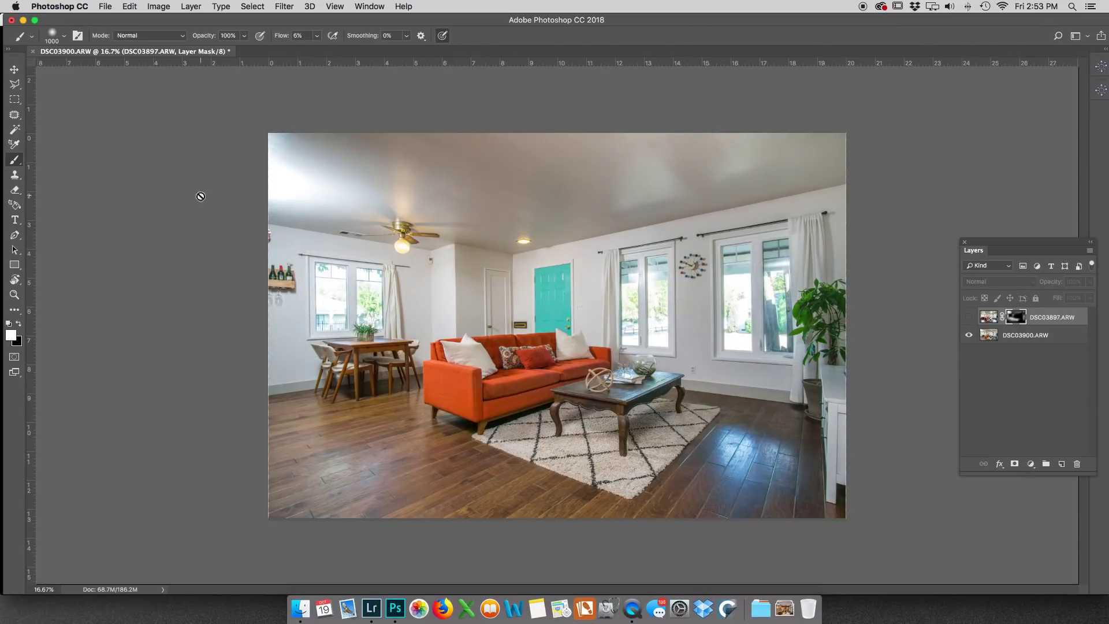
Toggle the DSC03900.ARW and DSC03897.ARW layer visibility to compare the blend.
click(969, 336)
click(969, 335)
click(969, 318)
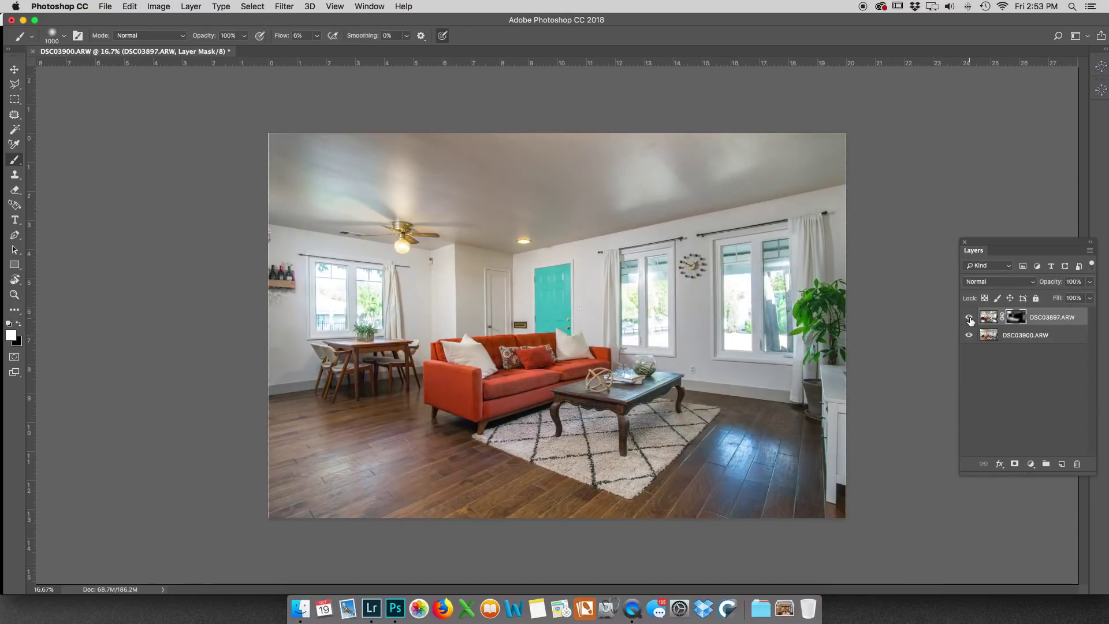
Close the layered document without saving and return to Lightroom Classic.
click(33, 51)
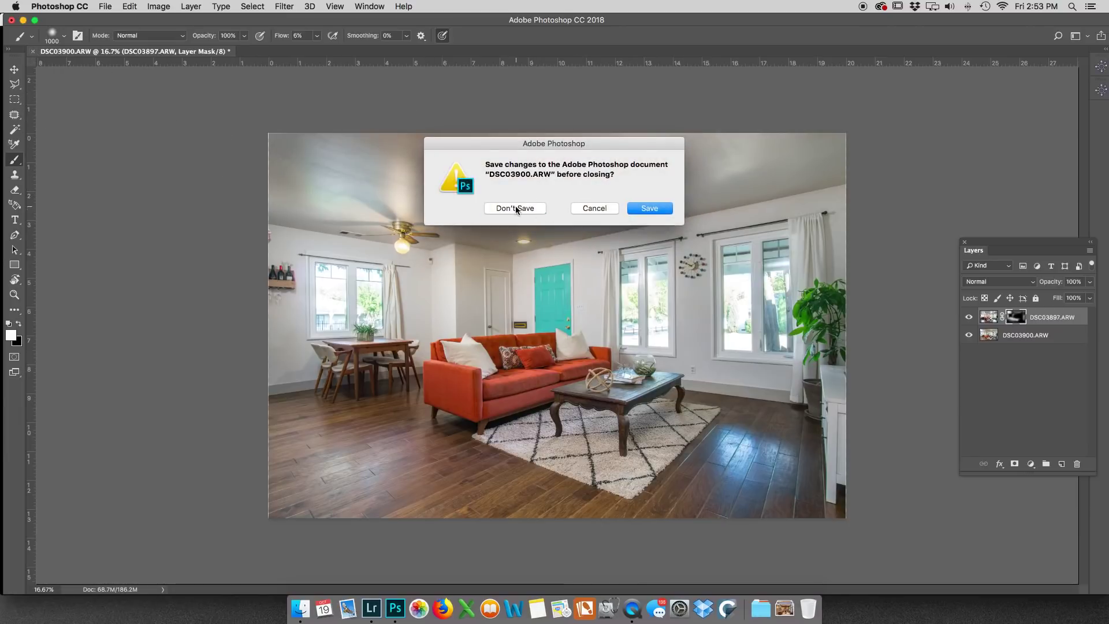
click(515, 208)
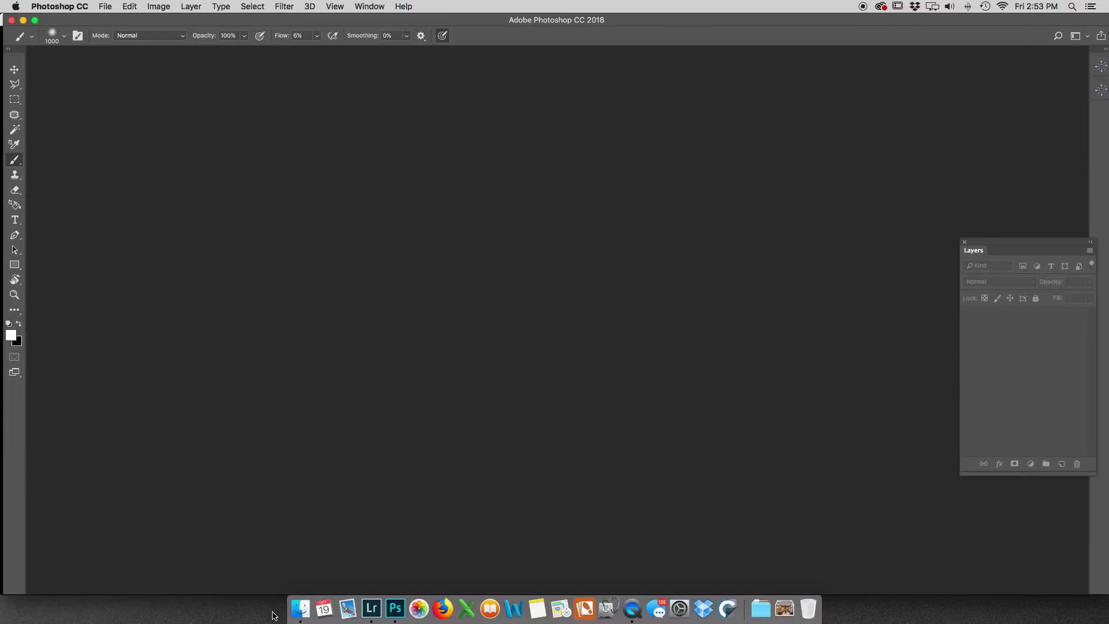
click(369, 601)
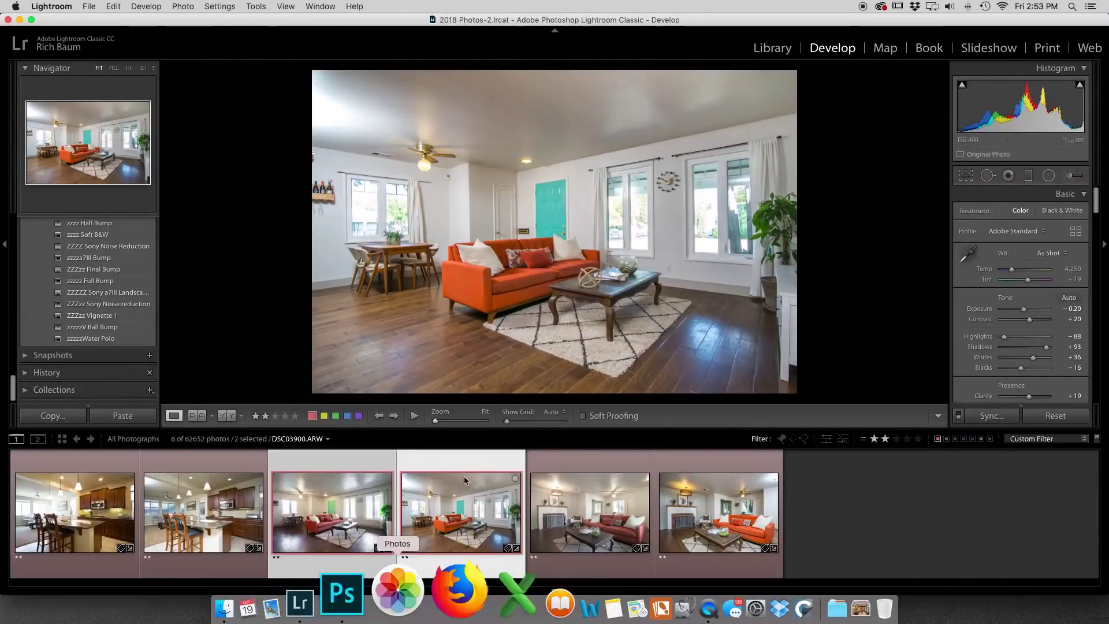
Select kitchen photo DSC02483.ARW, check the ceiling at 1:1, then return to Fit view.
click(229, 530)
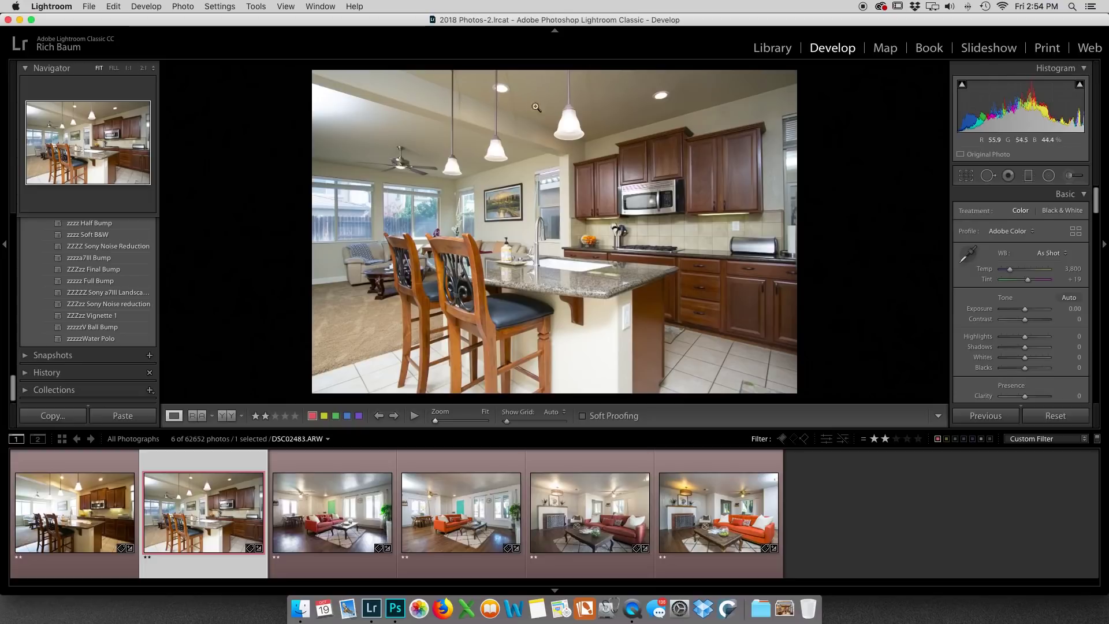
click(461, 105)
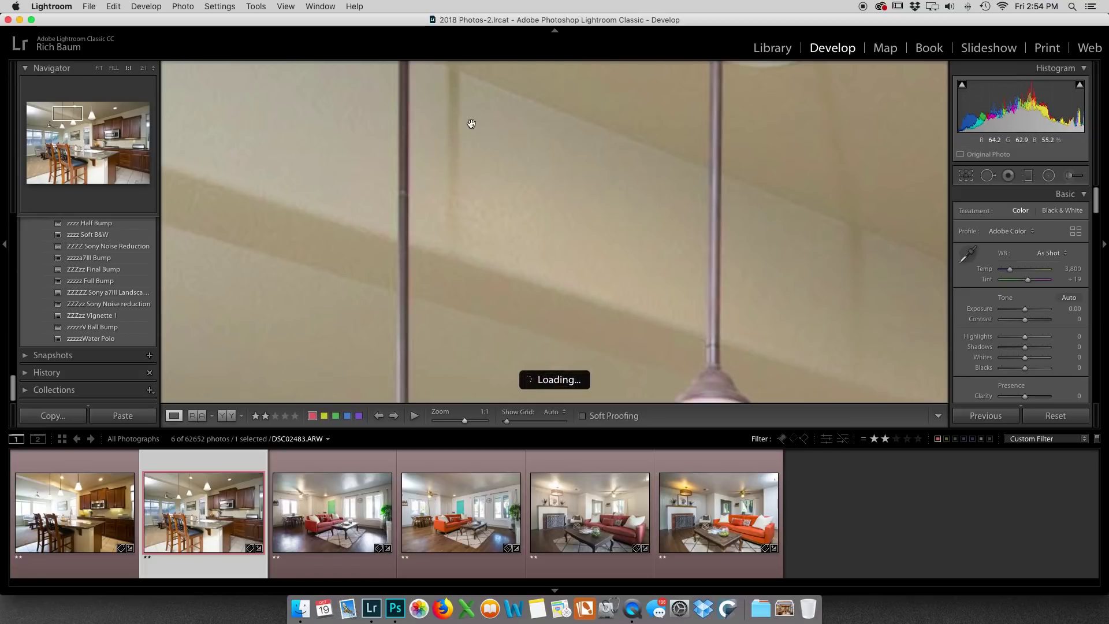
click(474, 123)
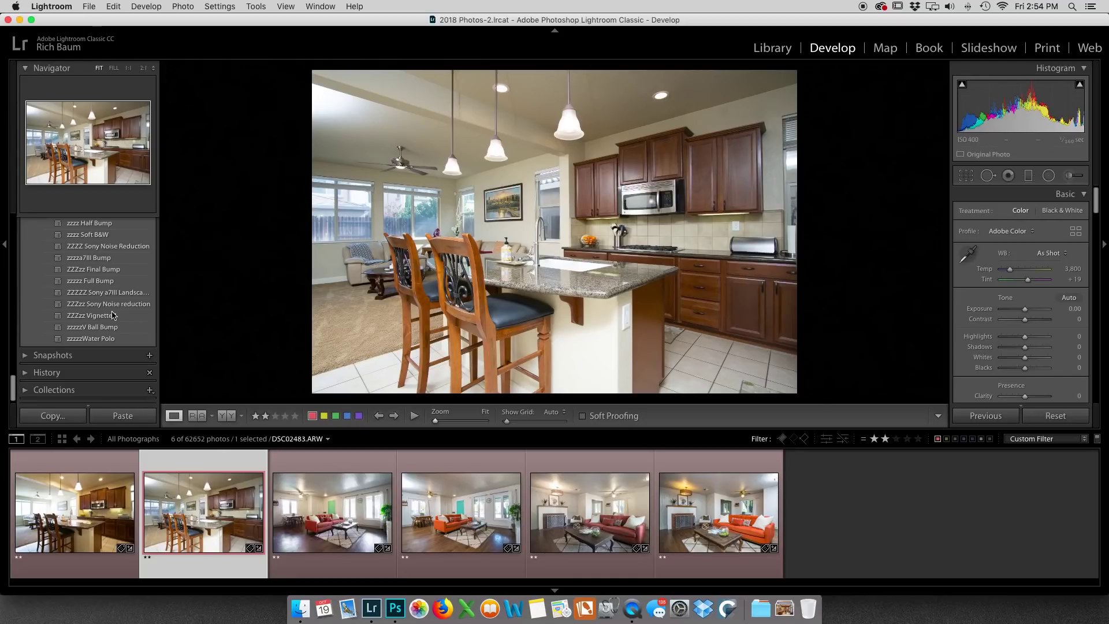
Apply zzzzz Full Bump, set Exposure -0.20, and add a +1.02 exposure graduated filter across the top.
click(87, 281)
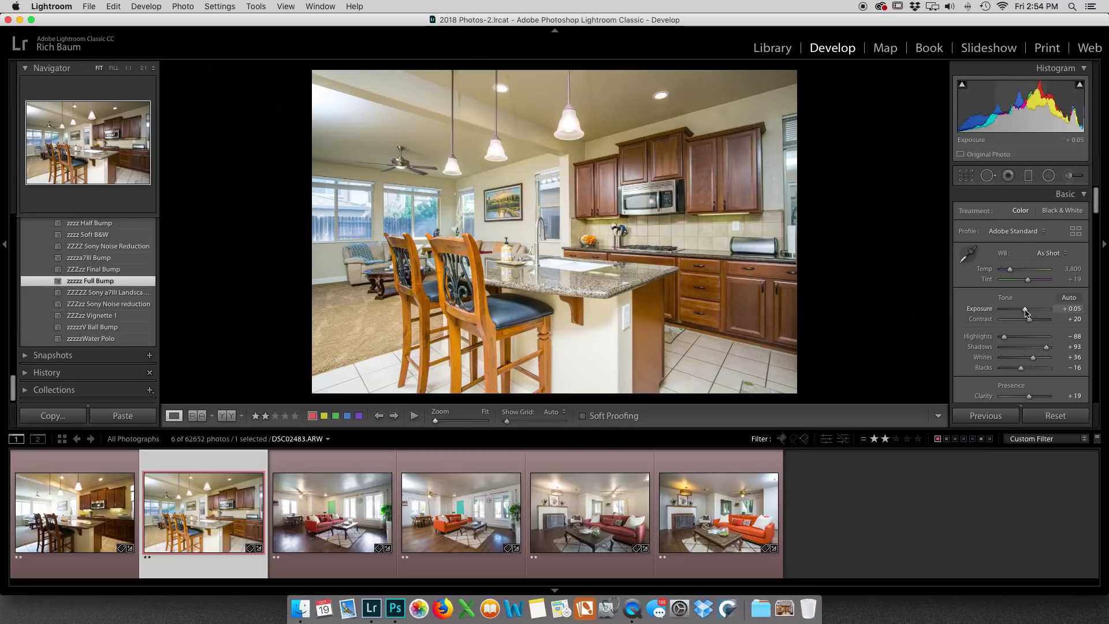
drag(1026, 311, 1024, 312)
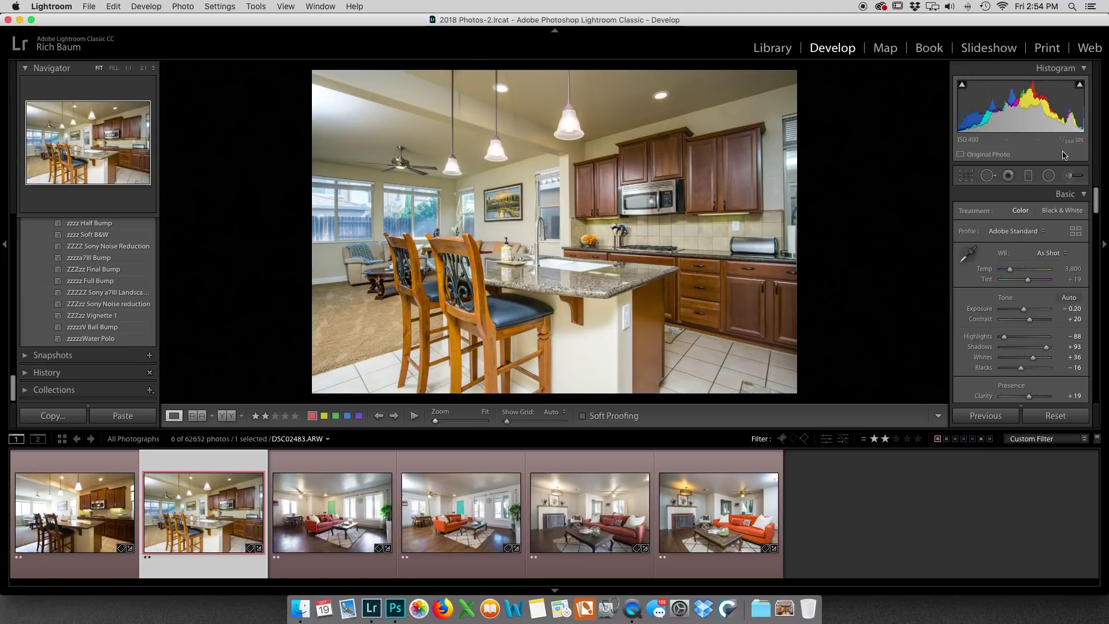
click(1028, 175)
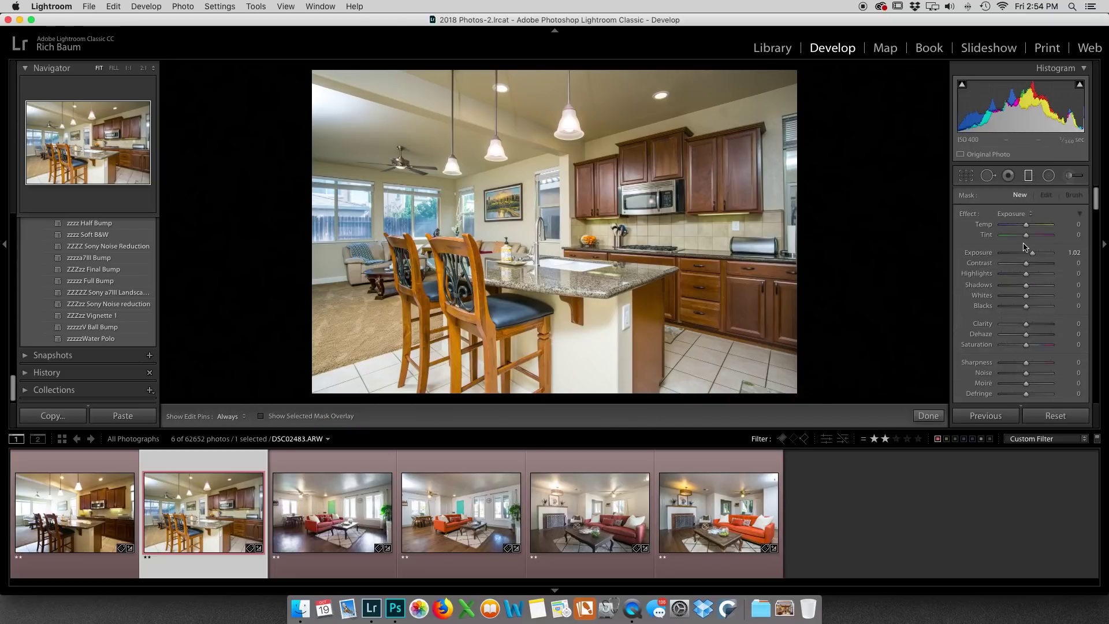
drag(771, 68, 752, 152)
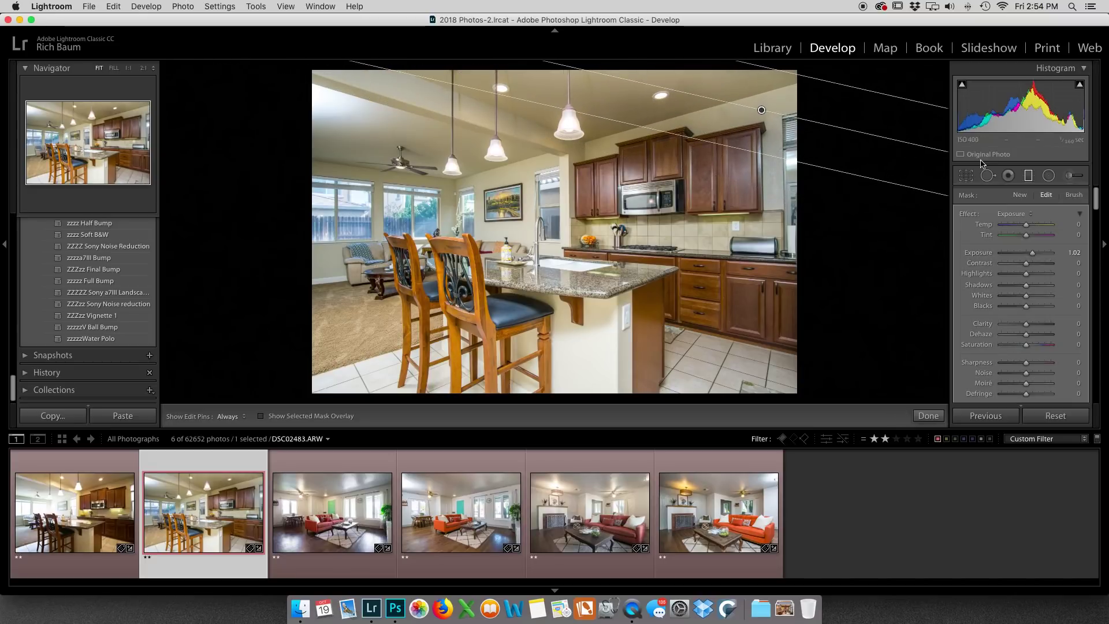
click(1029, 177)
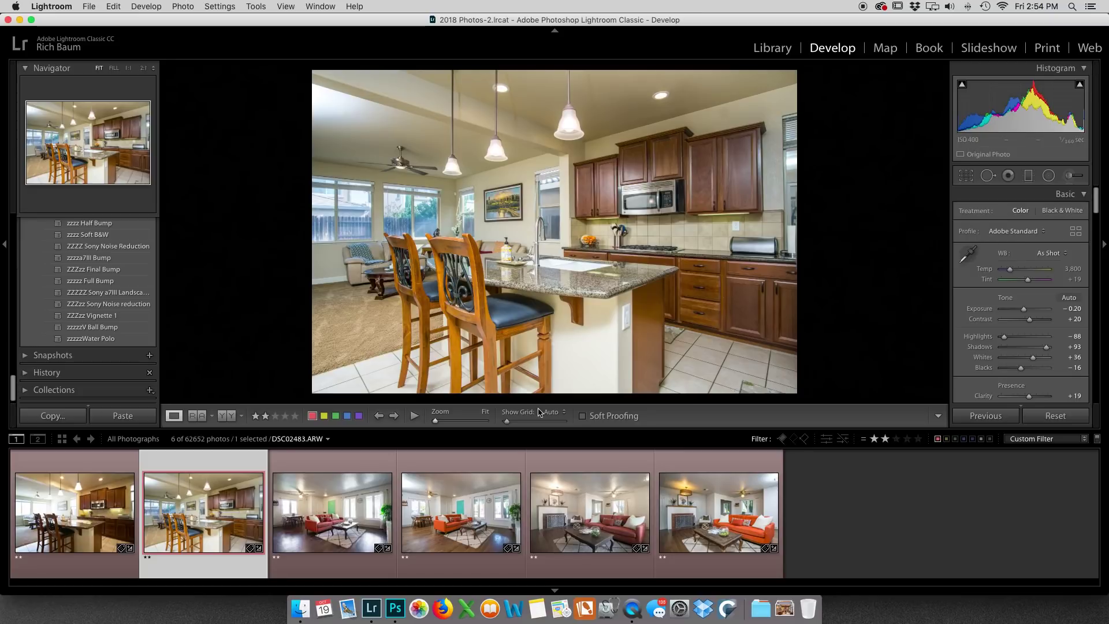
Select both kitchen shots, make DSC02478 active, and apply the zzzz Ambient Yellow Out preset.
super+click(83, 504)
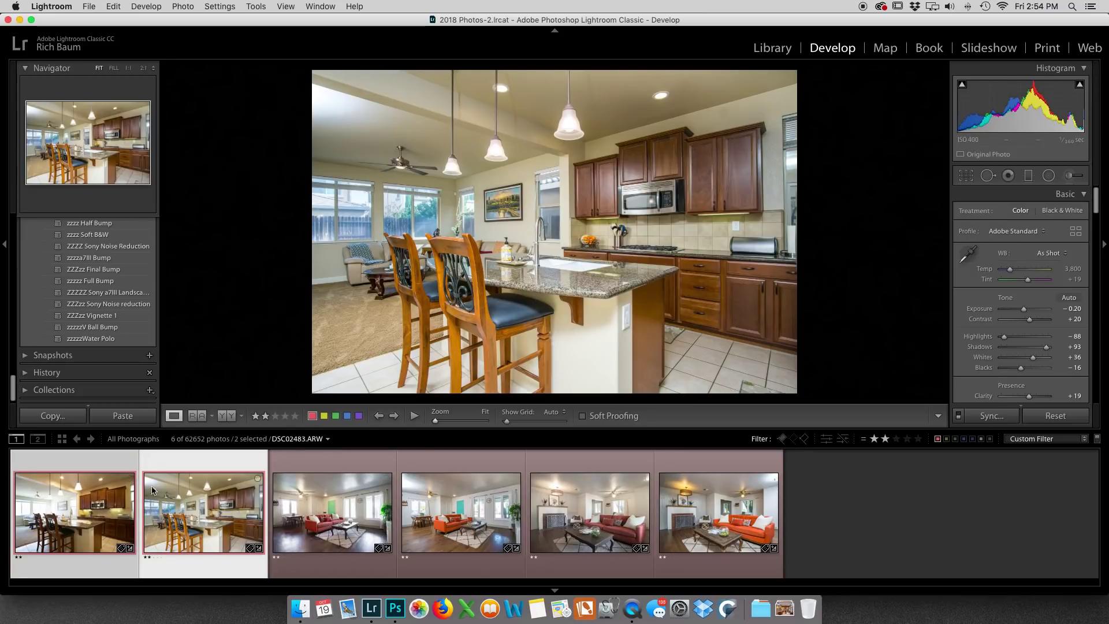
key(super+Left)
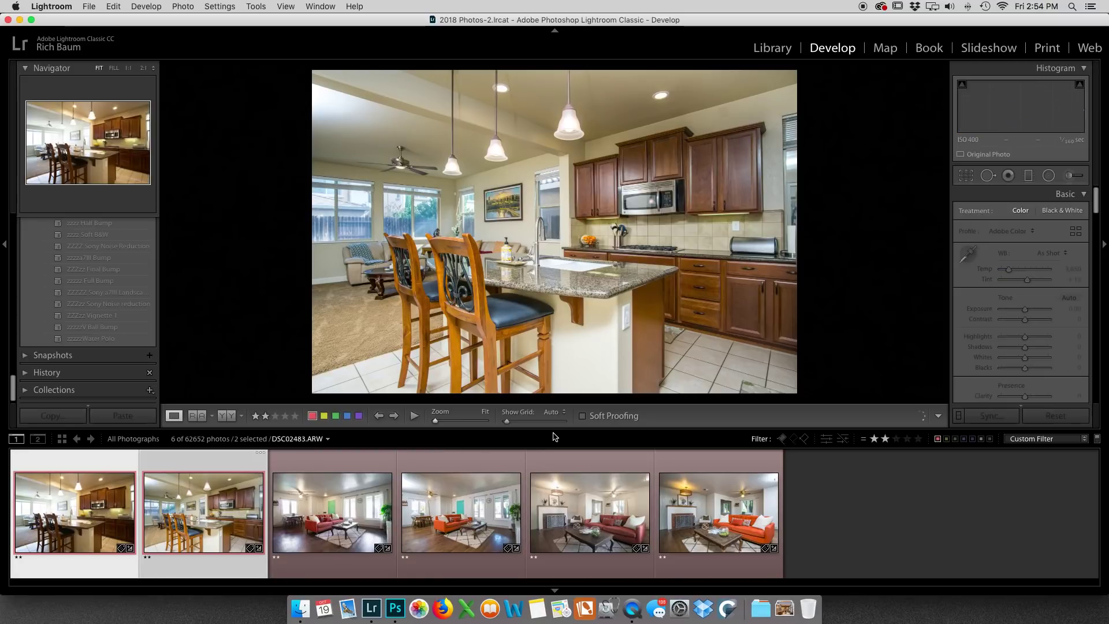
key(super+Right)
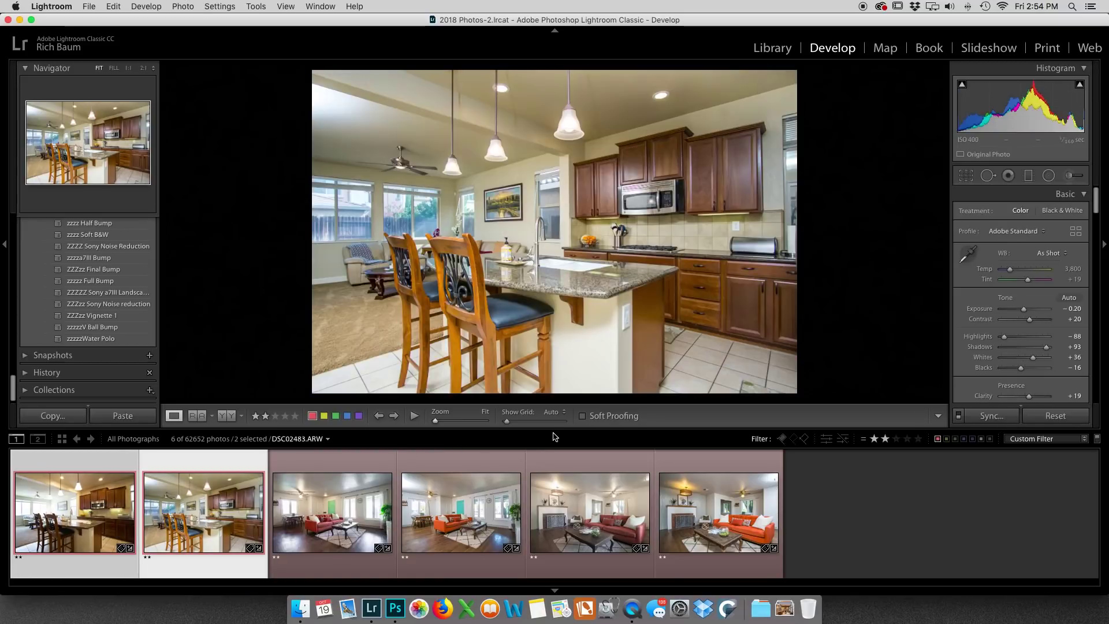
key(super+Left)
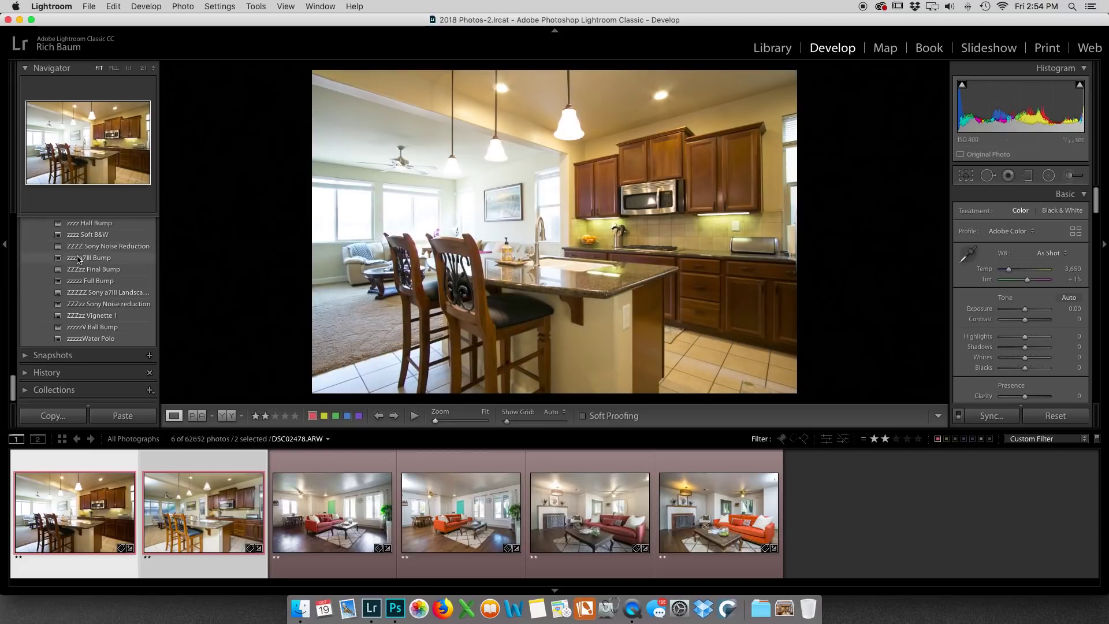
scroll(83, 263, up, 3)
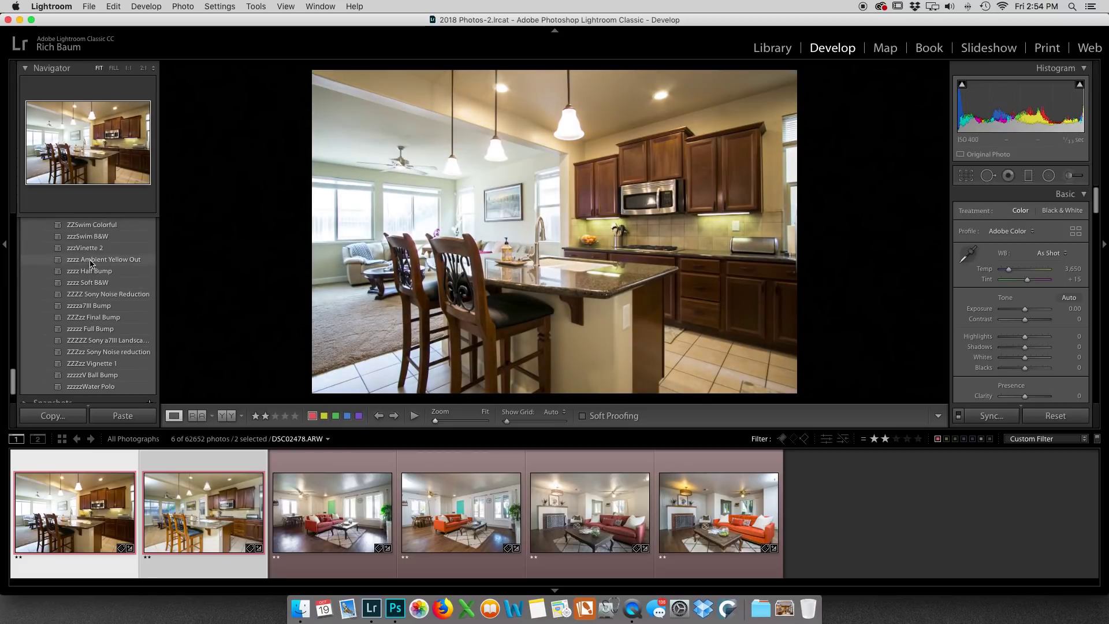
click(91, 261)
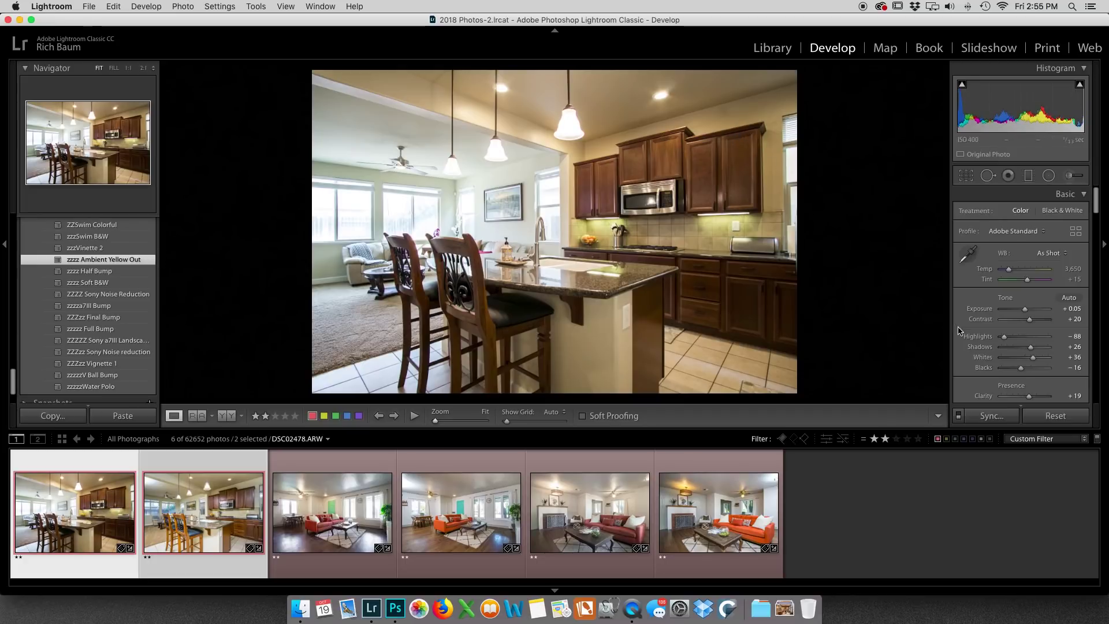
Raise Dehaze to +23 and lower orange saturation to -30.
scroll(997, 336, down, 3)
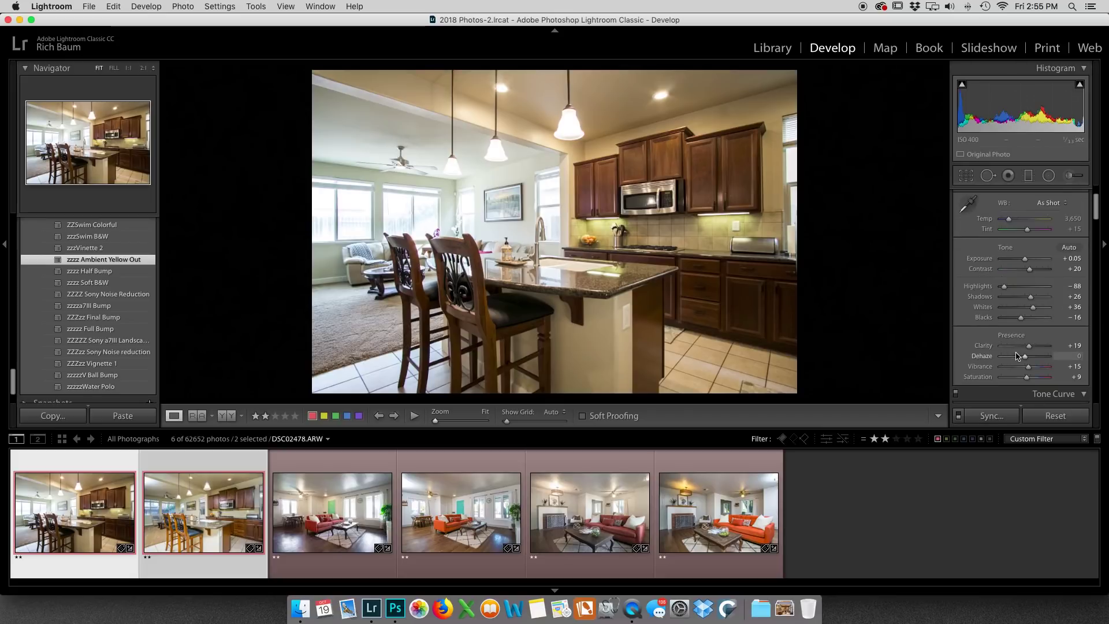
drag(1026, 358, 1031, 360)
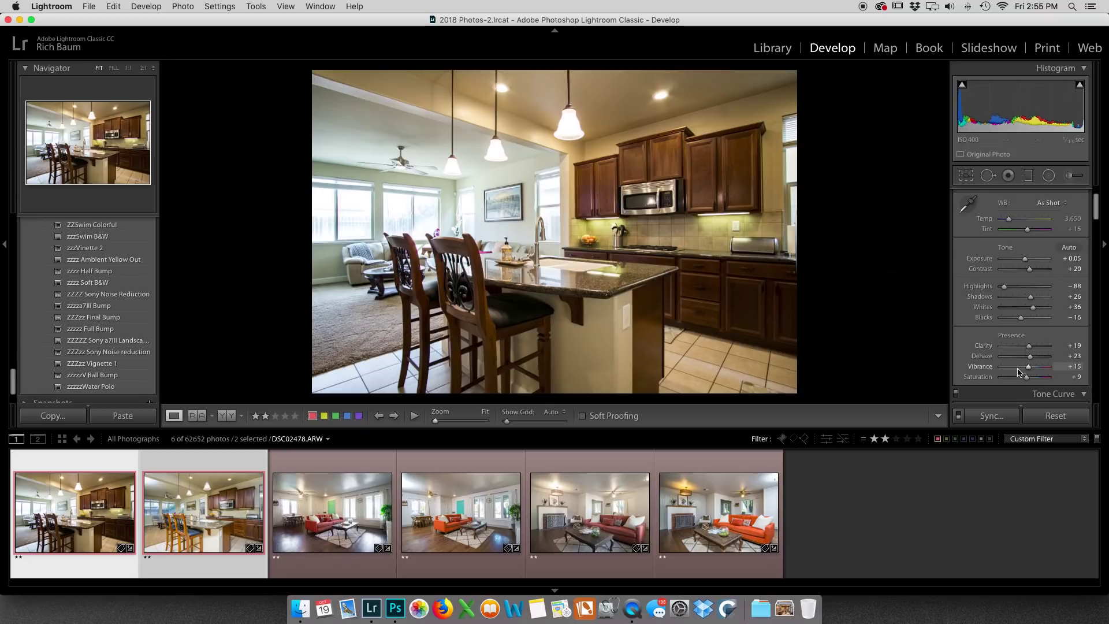
scroll(994, 354, down, 10)
scroll(994, 354, down, 10)
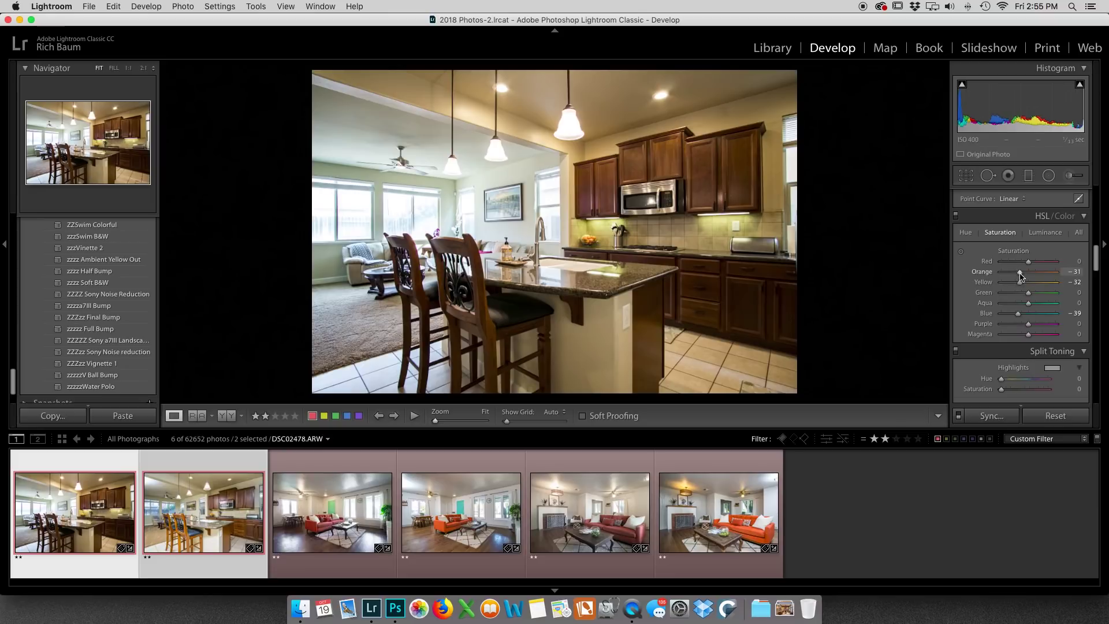
key(Down)
key(Down)
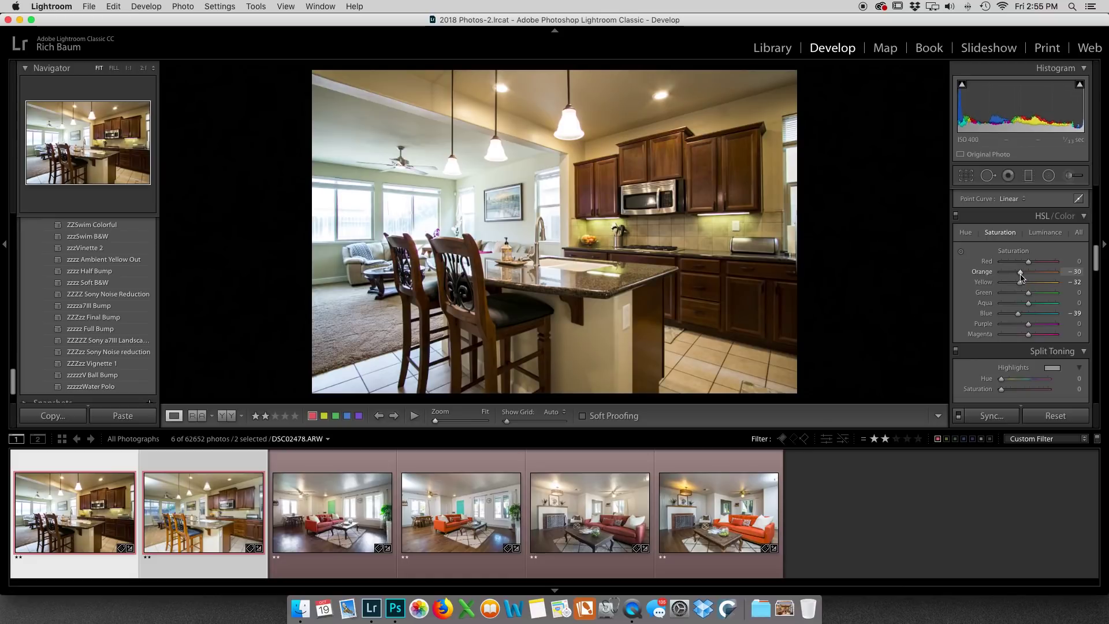
scroll(1022, 278, up, 5)
Sample white balance from the kitchen island, cut blue saturation to -74, and warm Temp to 3,481.
click(967, 253)
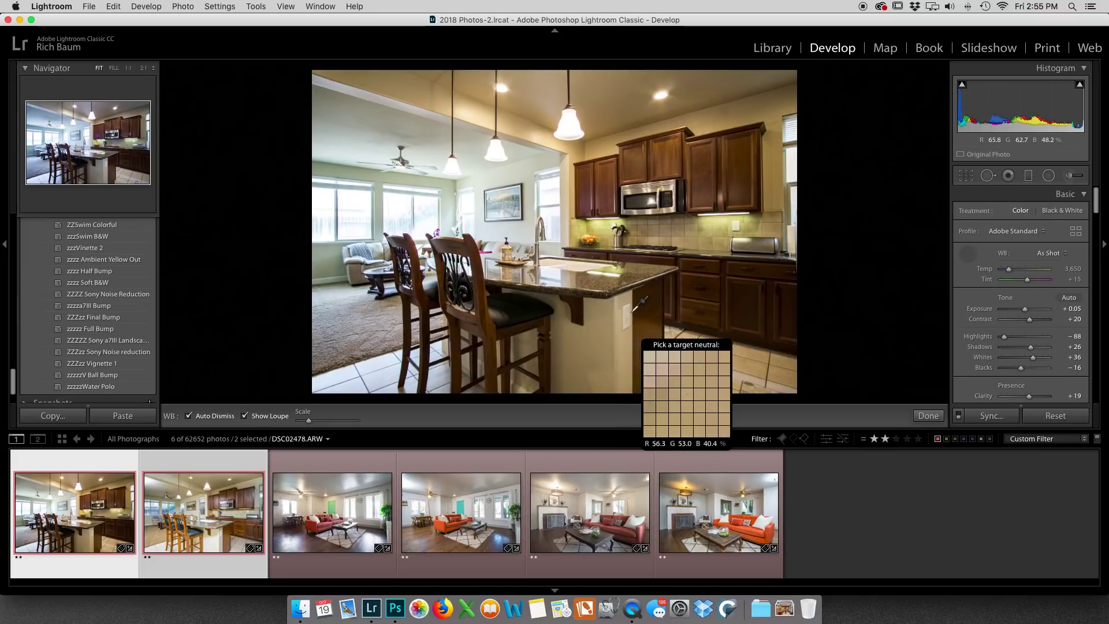
click(629, 314)
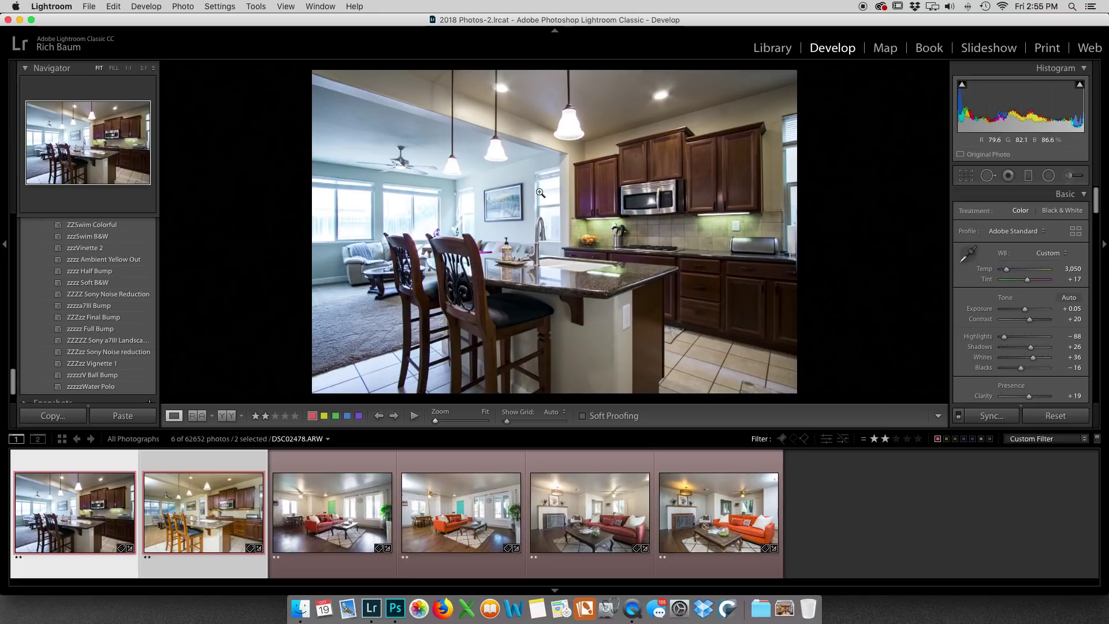
scroll(1033, 287, down, 10)
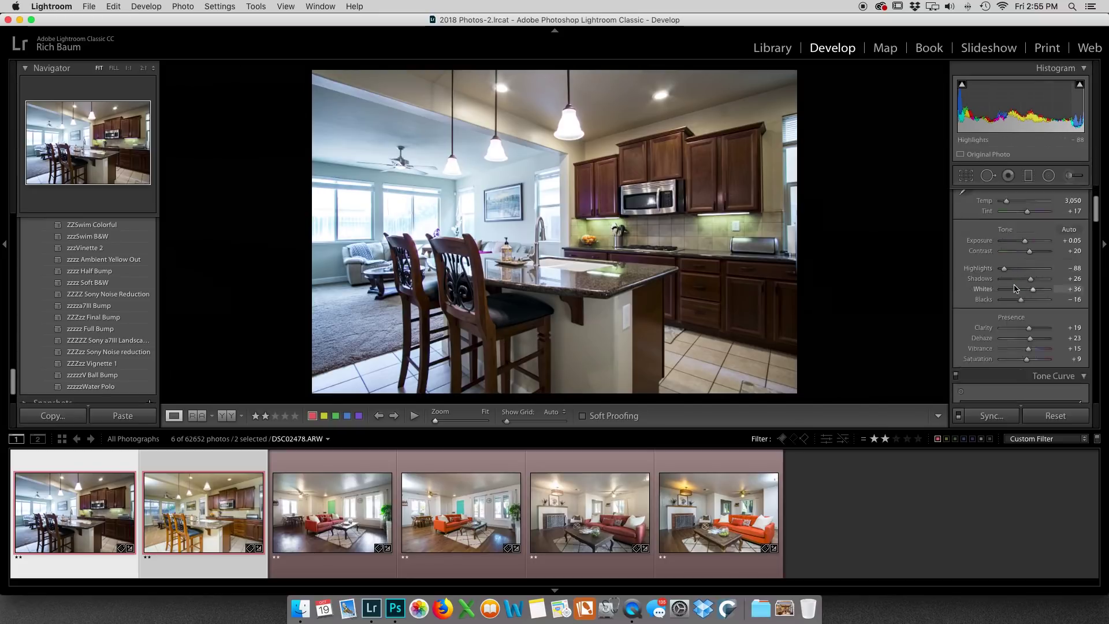
scroll(1014, 286, down, 6)
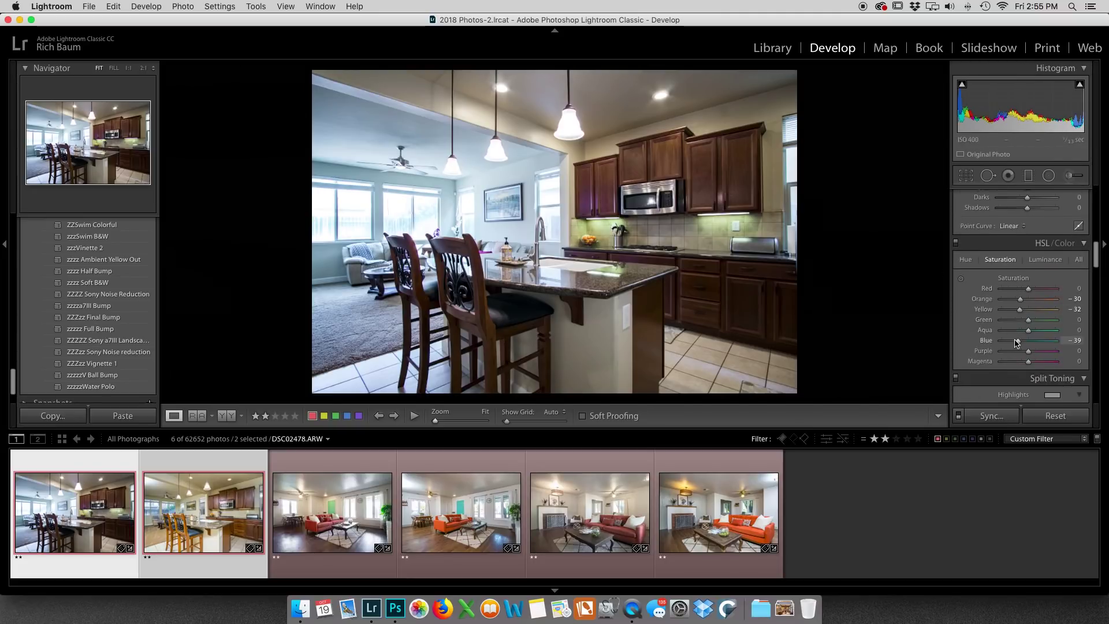
drag(1018, 343, 1008, 342)
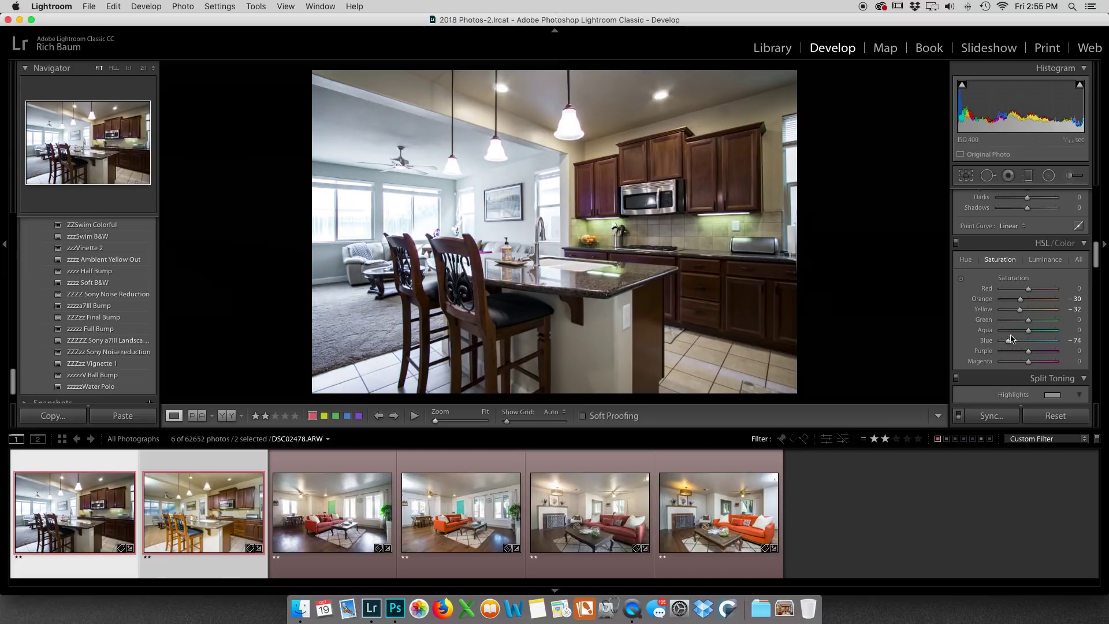
scroll(1008, 267, up, 10)
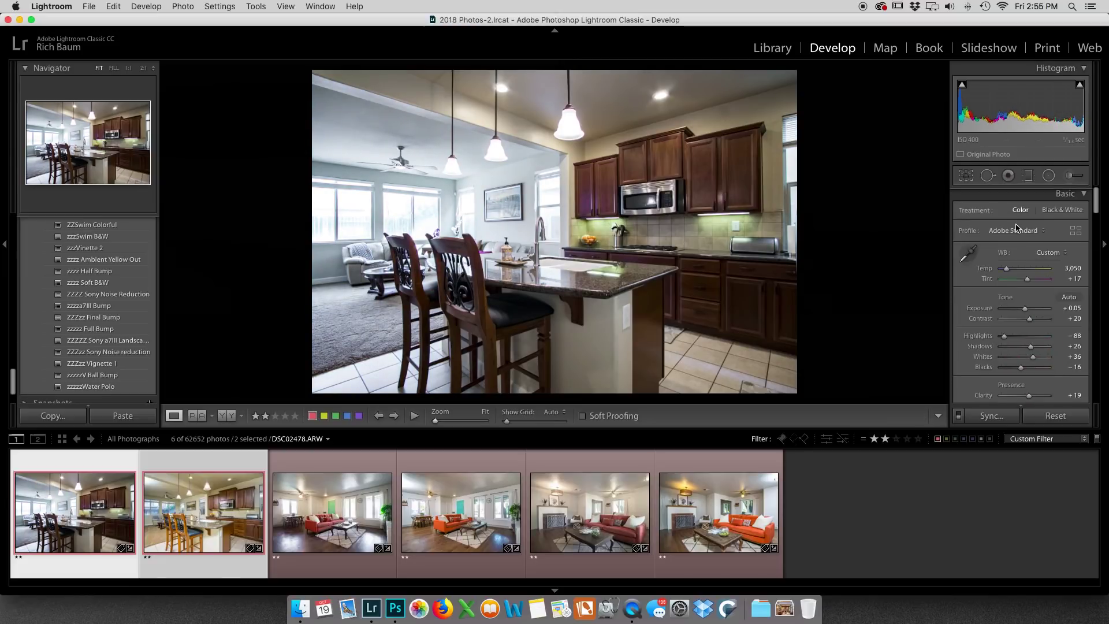
drag(1012, 268, 1009, 273)
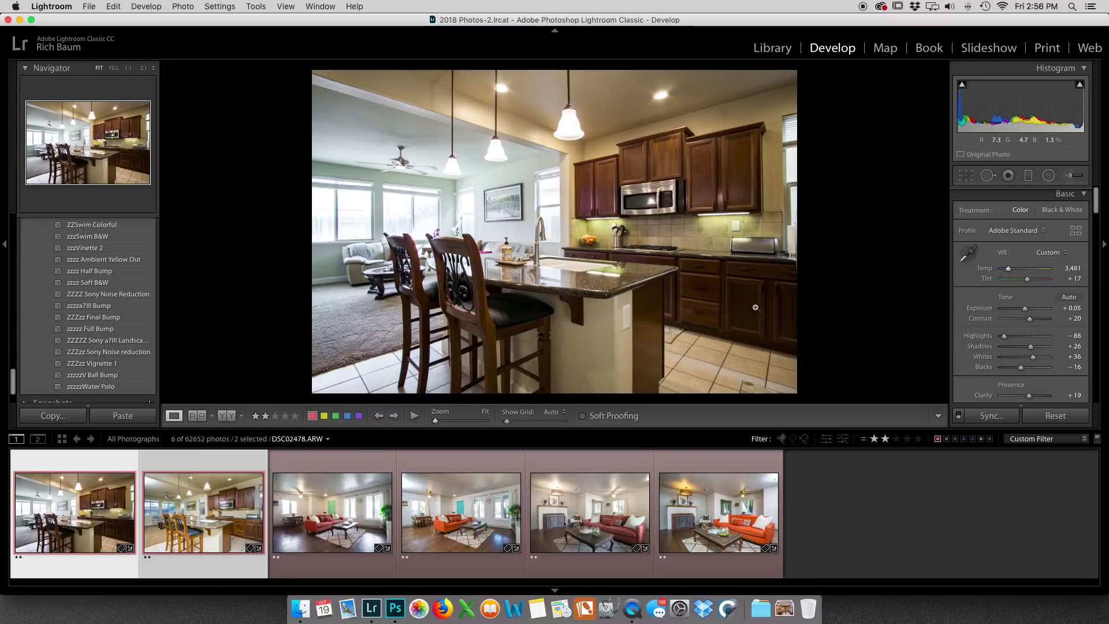
Flip between DSC02483 and DSC02478, then narrow the selection to a single photo.
click(162, 509)
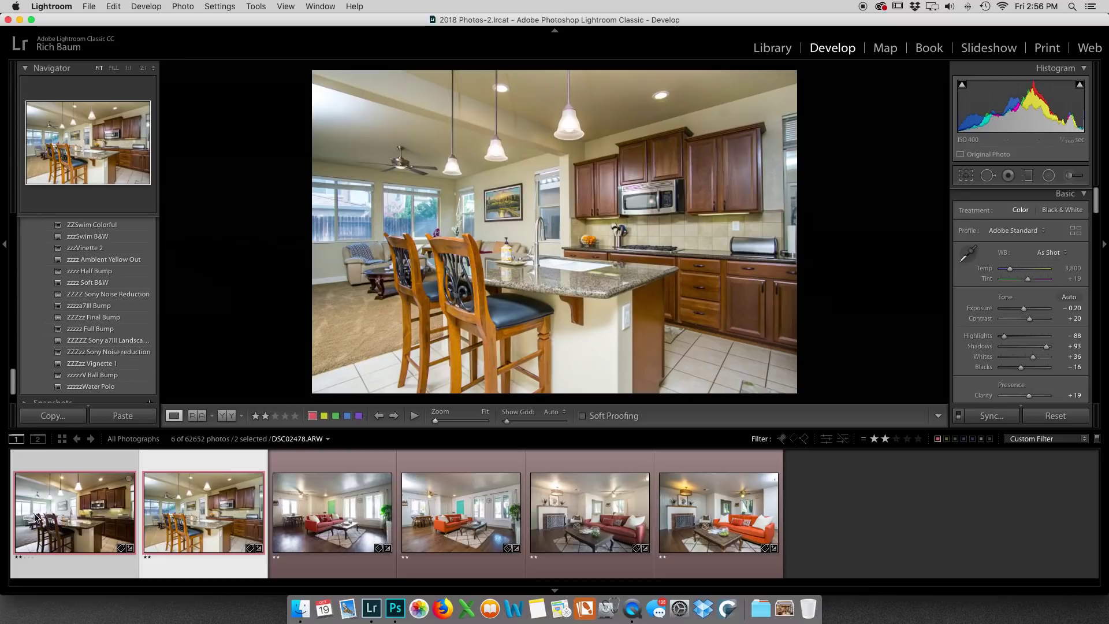
key(Left)
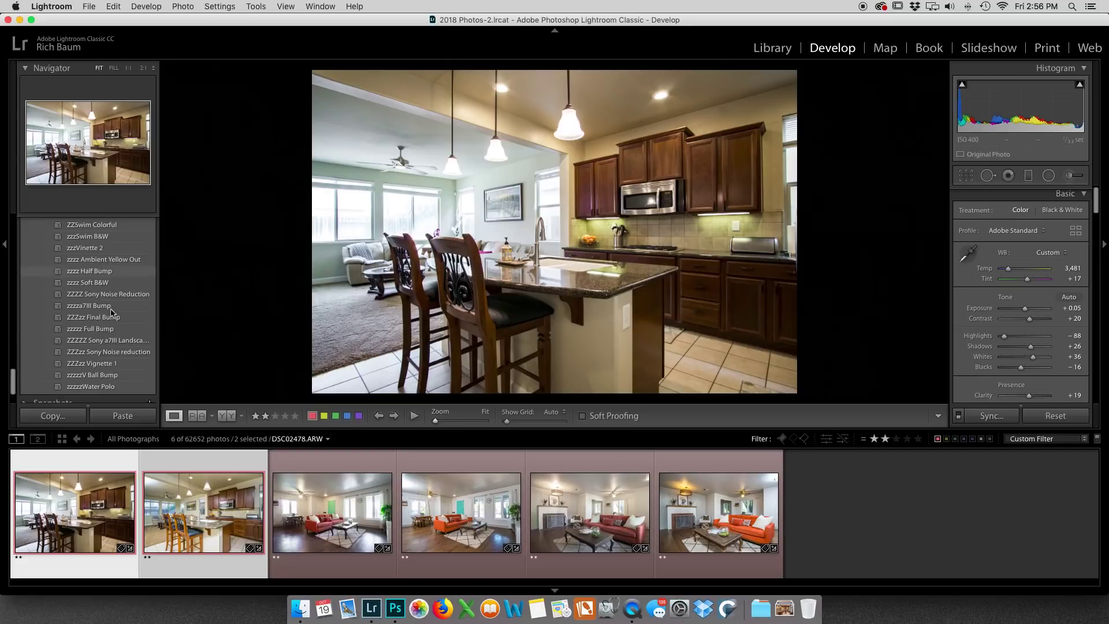
click(81, 505)
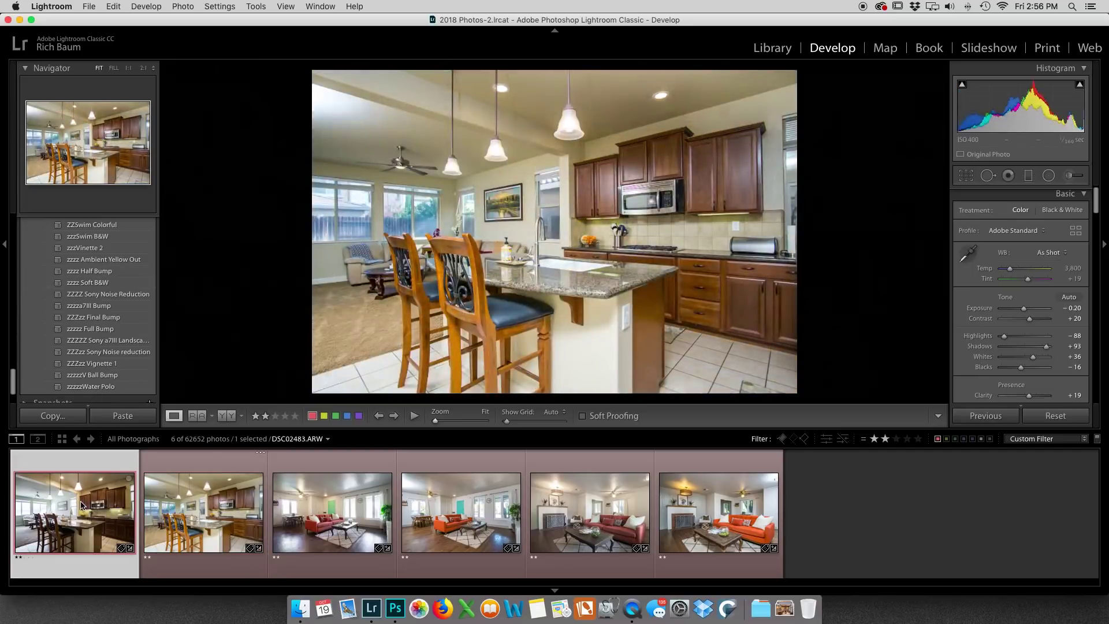
Create a virtual copy of DSC02478 from the filmstrip, then display DSC02483.
right_click(88, 498)
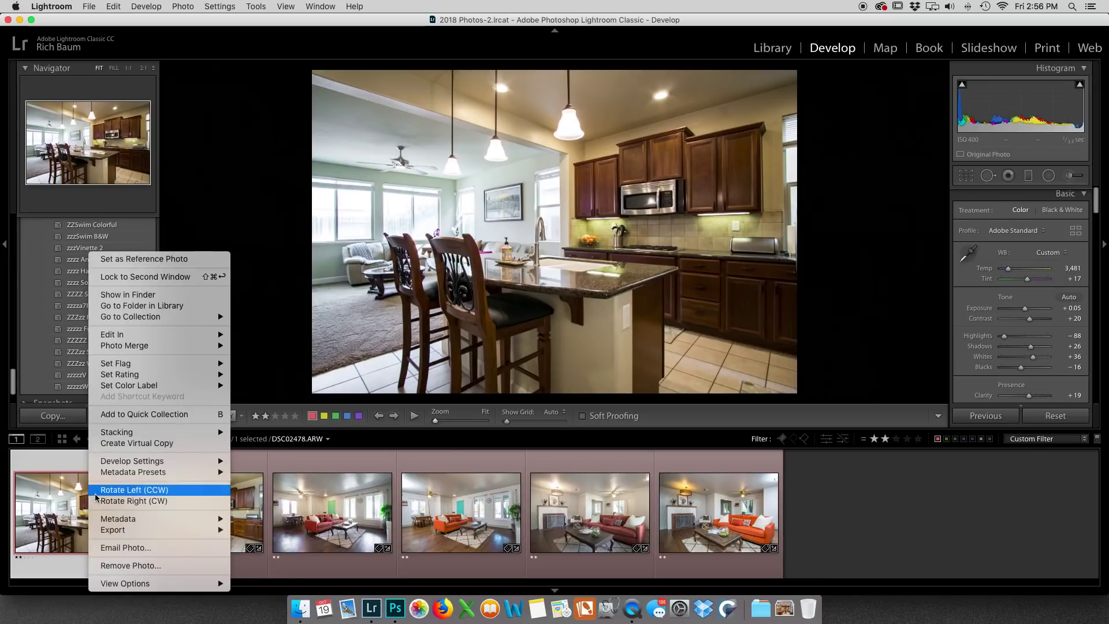
click(140, 443)
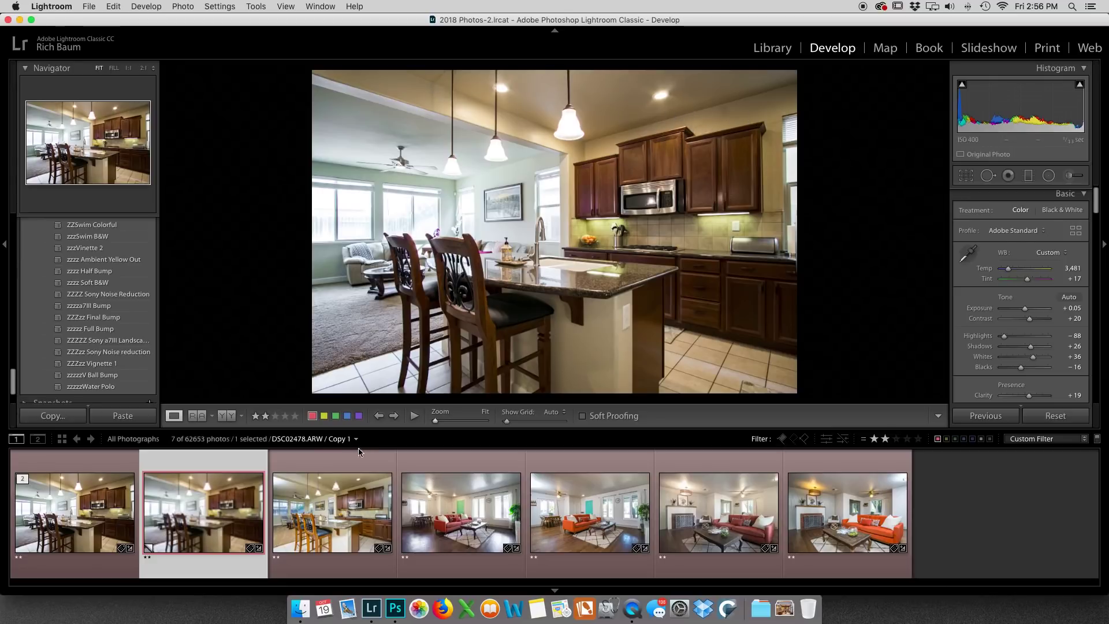
click(335, 525)
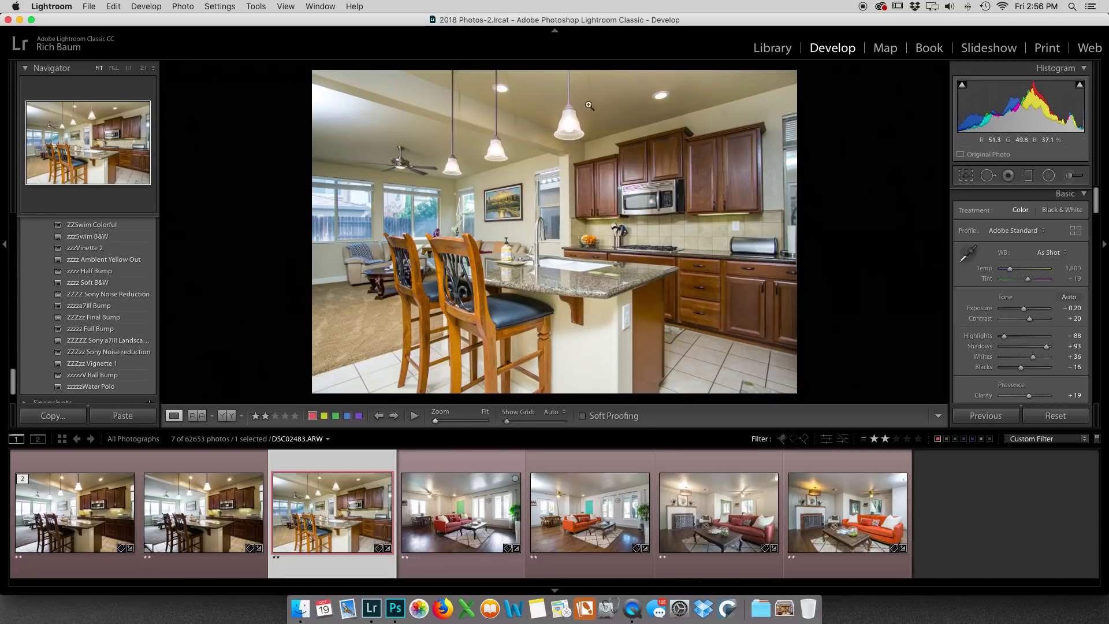
Warm the DSC02478 virtual copy to Temp about 4,560 with orange saturation at -21, then return to the original.
click(203, 518)
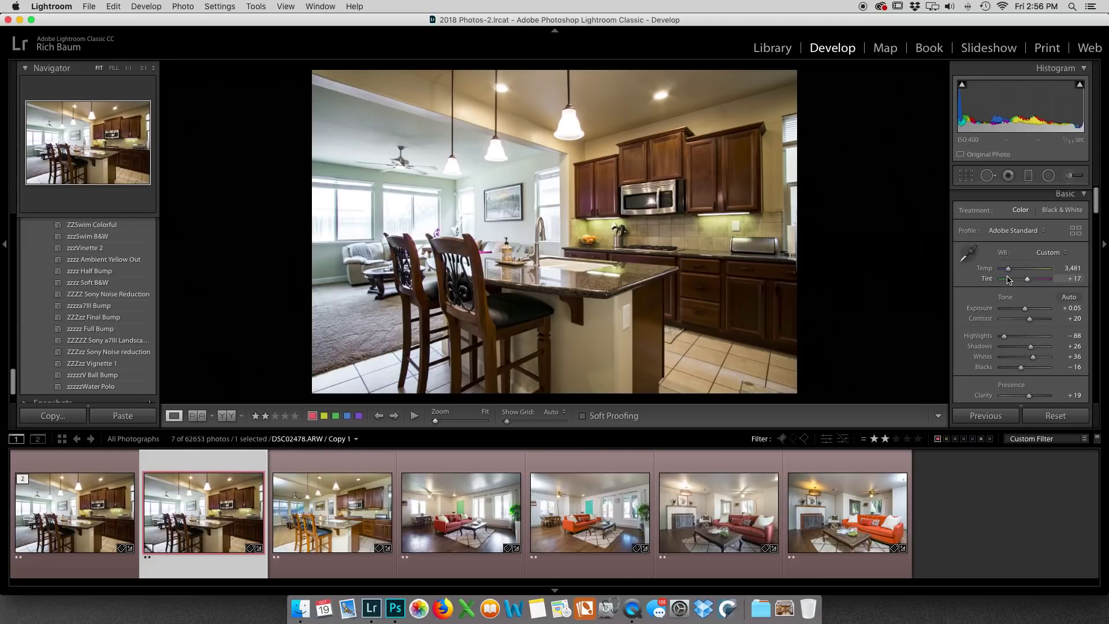
drag(1009, 271, 1011, 271)
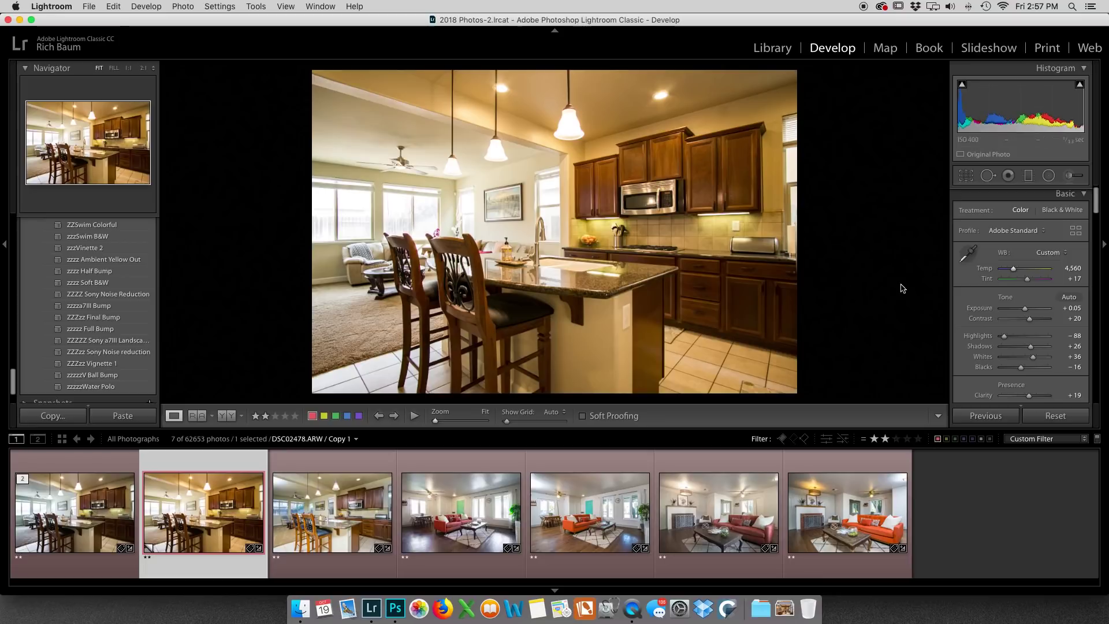
scroll(1010, 338, down, 4)
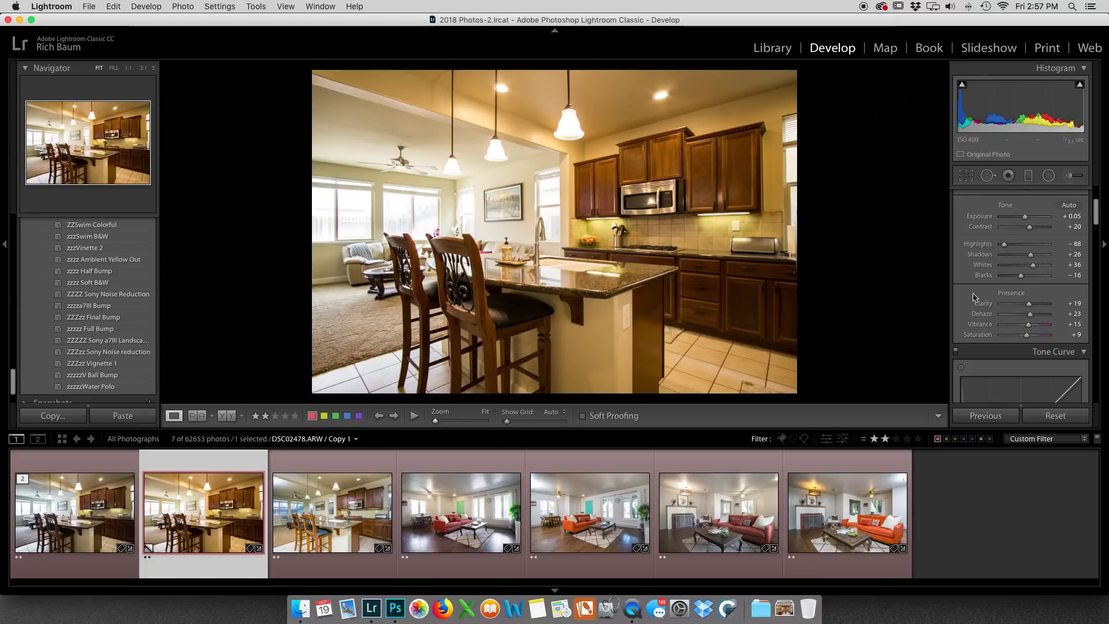
scroll(973, 298, down, 8)
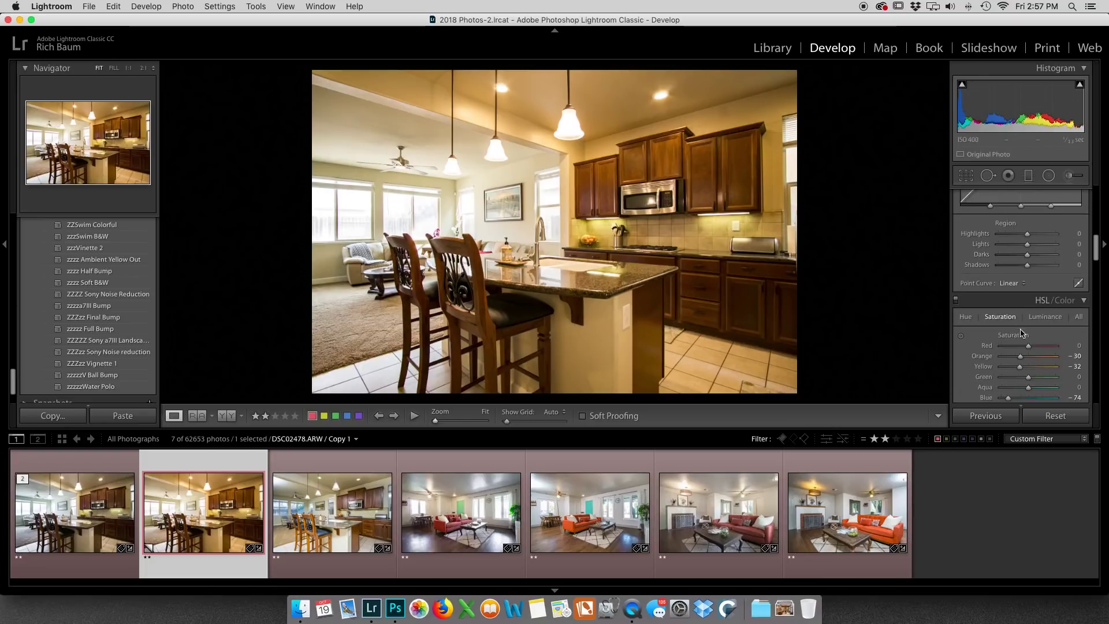
drag(1022, 360, 1024, 365)
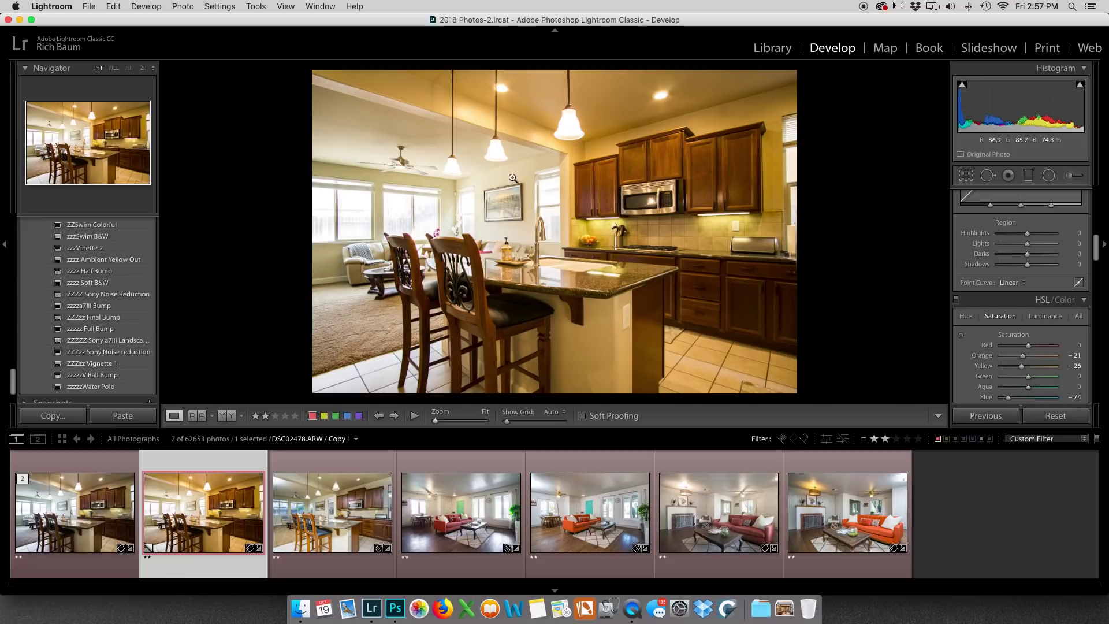
key(Left)
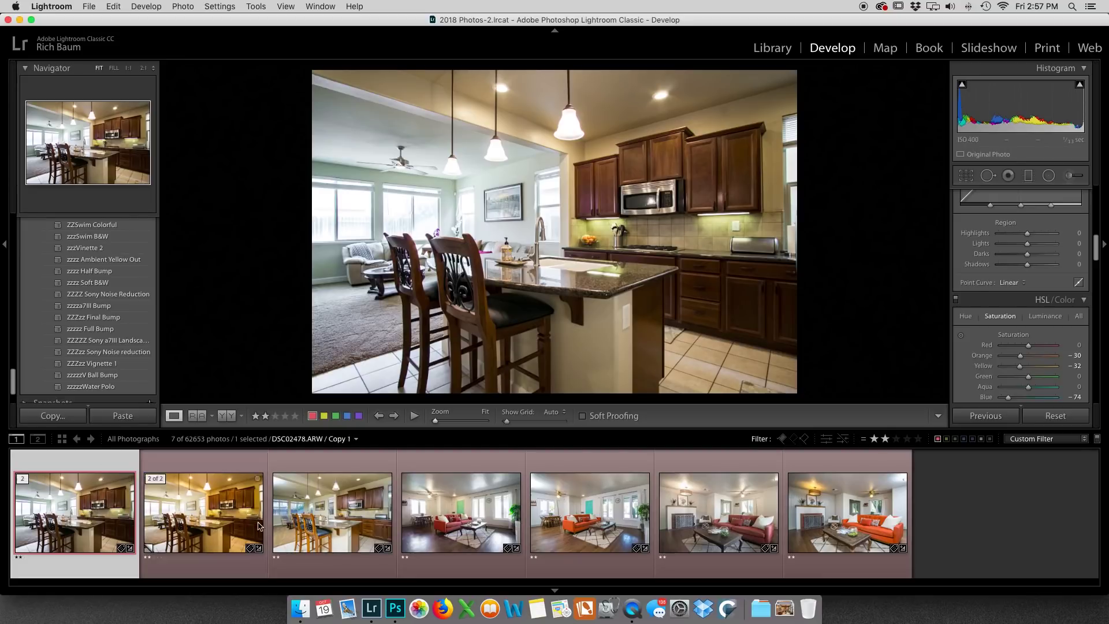
Send all three kitchen photos to Photoshop as layers, accepting the Camera Raw compatibility warning.
click(349, 527)
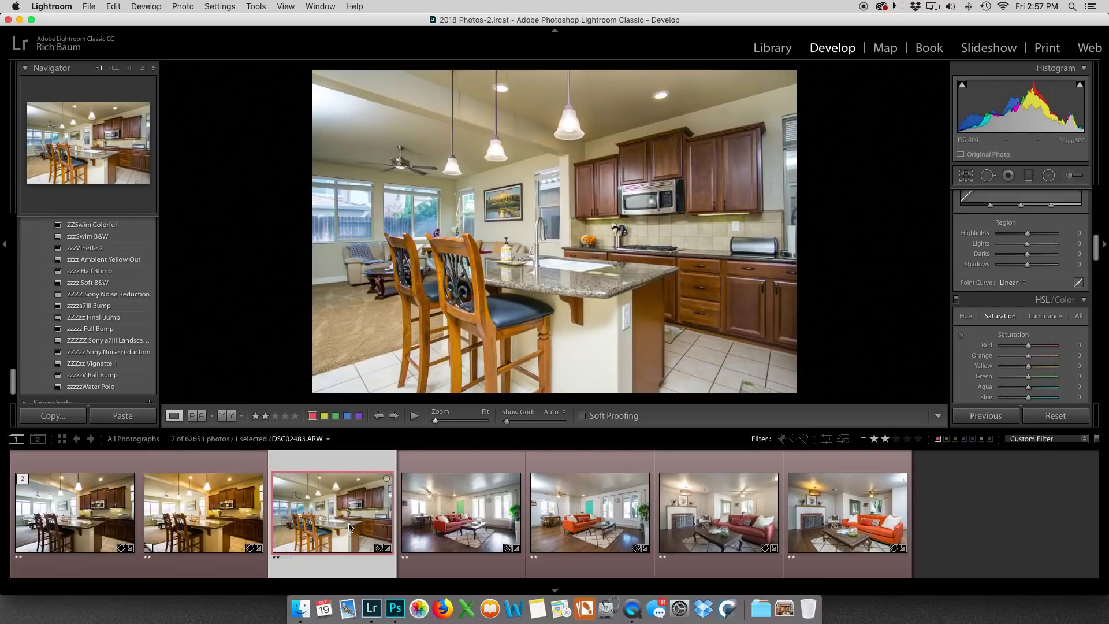
shift+click(52, 503)
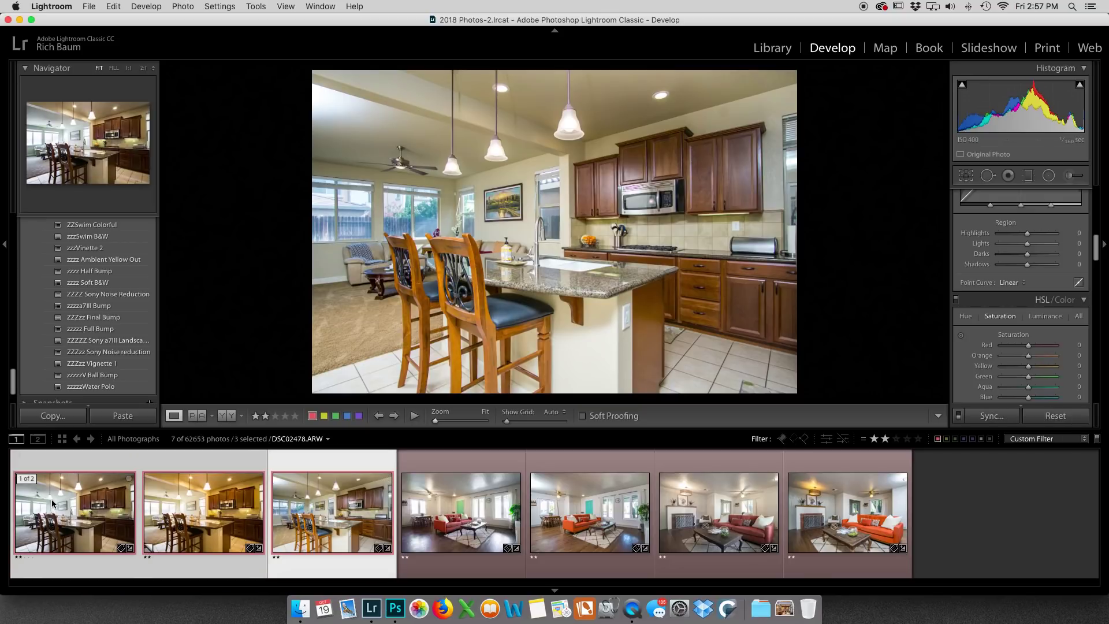
click(183, 6)
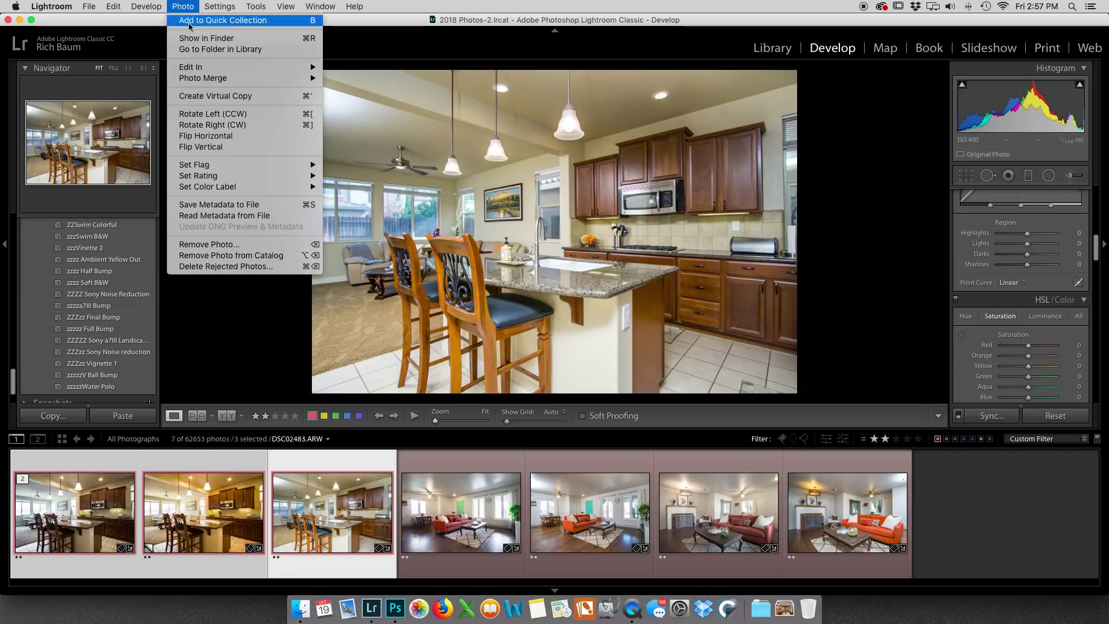
mouse_move(195, 72)
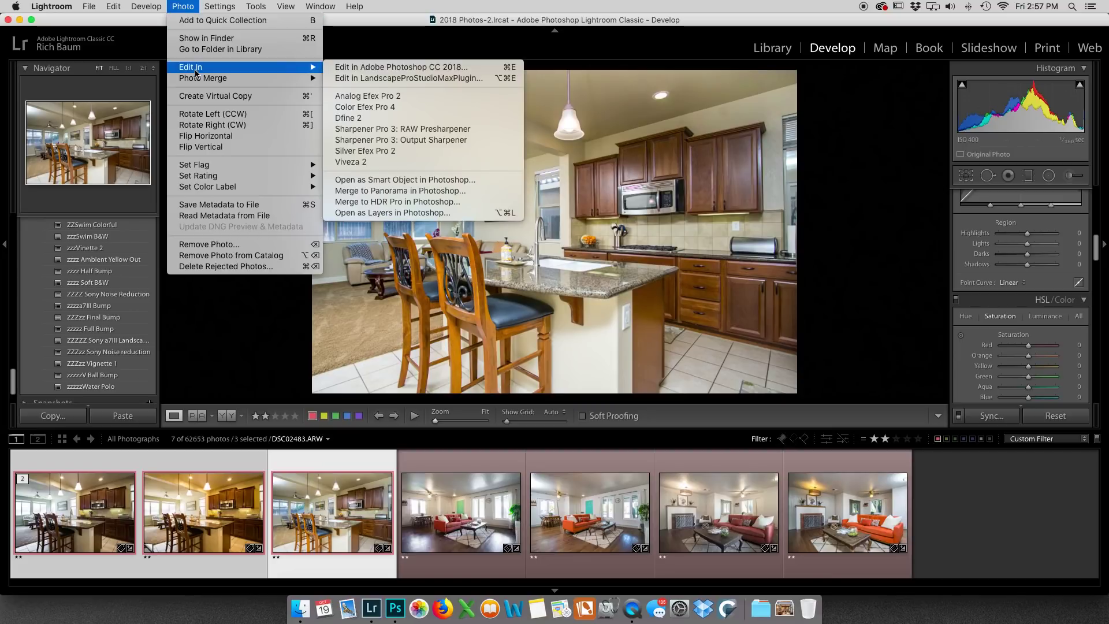
click(384, 214)
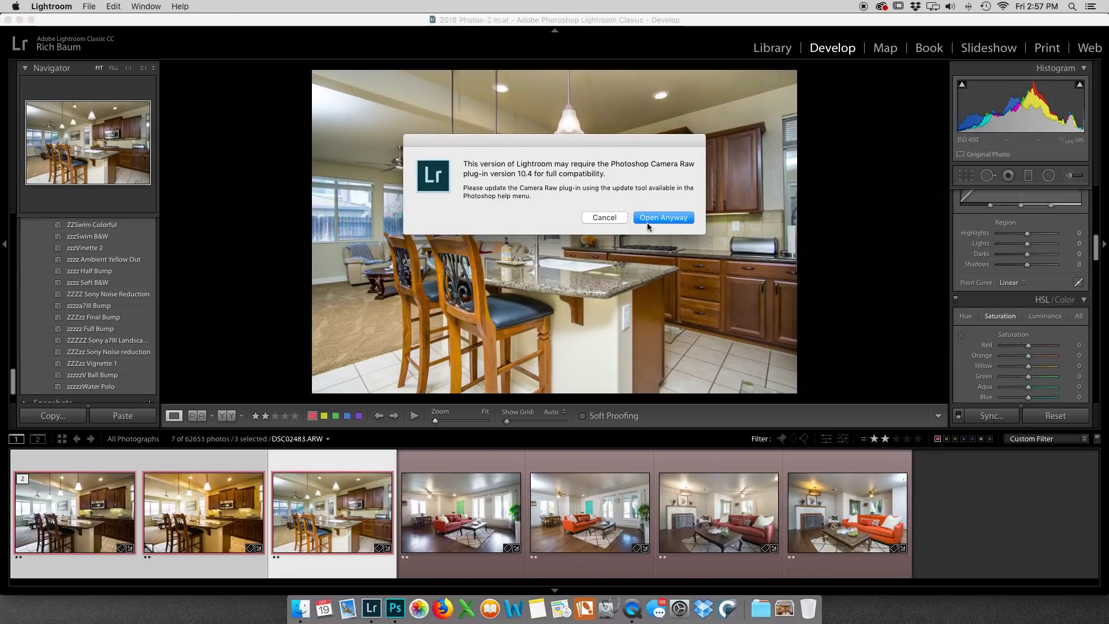
click(647, 222)
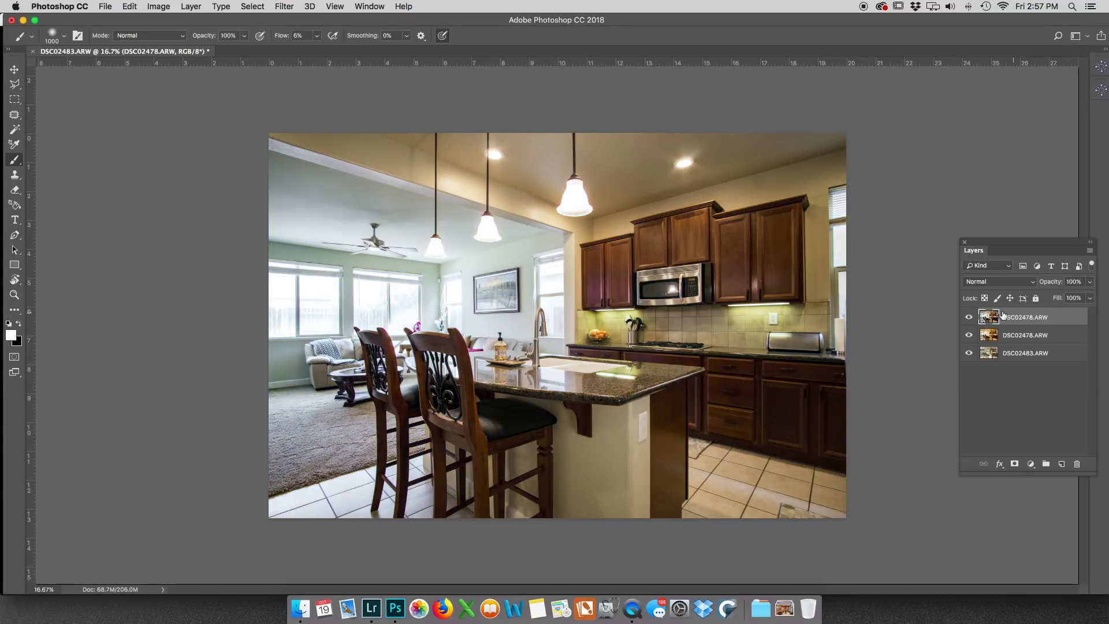
Compare with the top DSC02478.ARW layer on and off, leave it hidden, and select the middle layer.
click(969, 318)
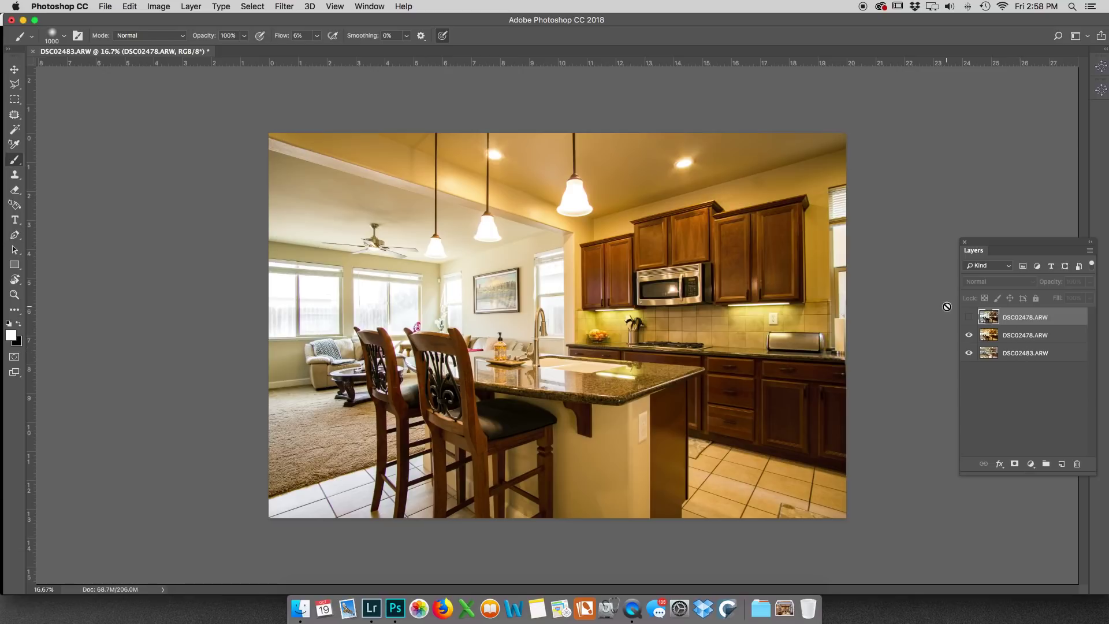
click(969, 318)
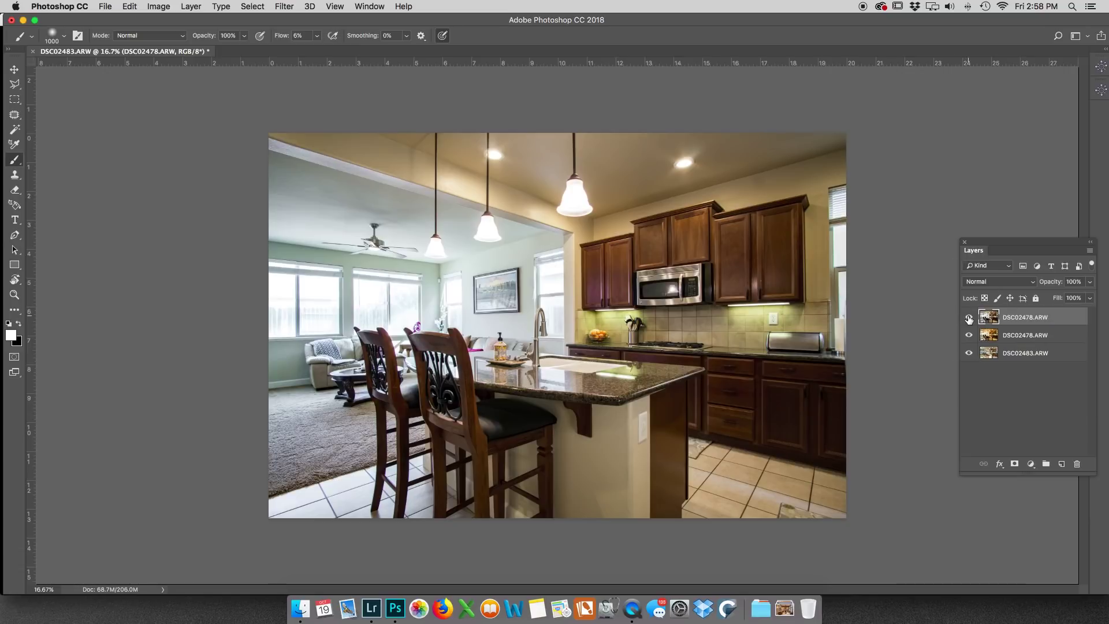
click(969, 318)
click(1018, 340)
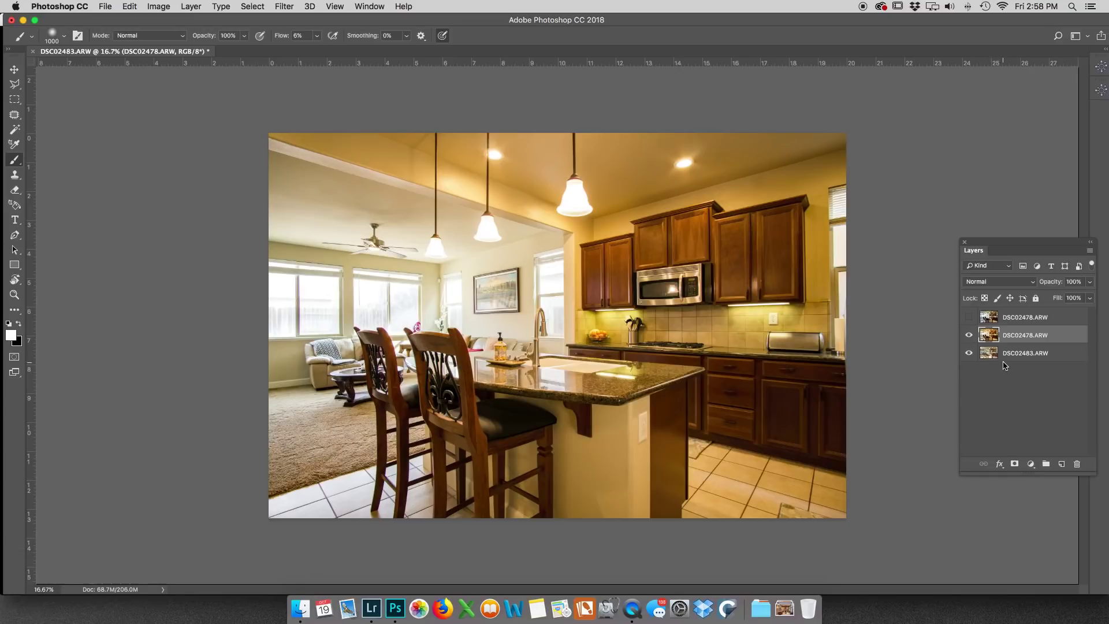
Give the middle layer a black mask, paint white over the top-left ceiling, and shrink the brush to 600.
alt+click(1014, 465)
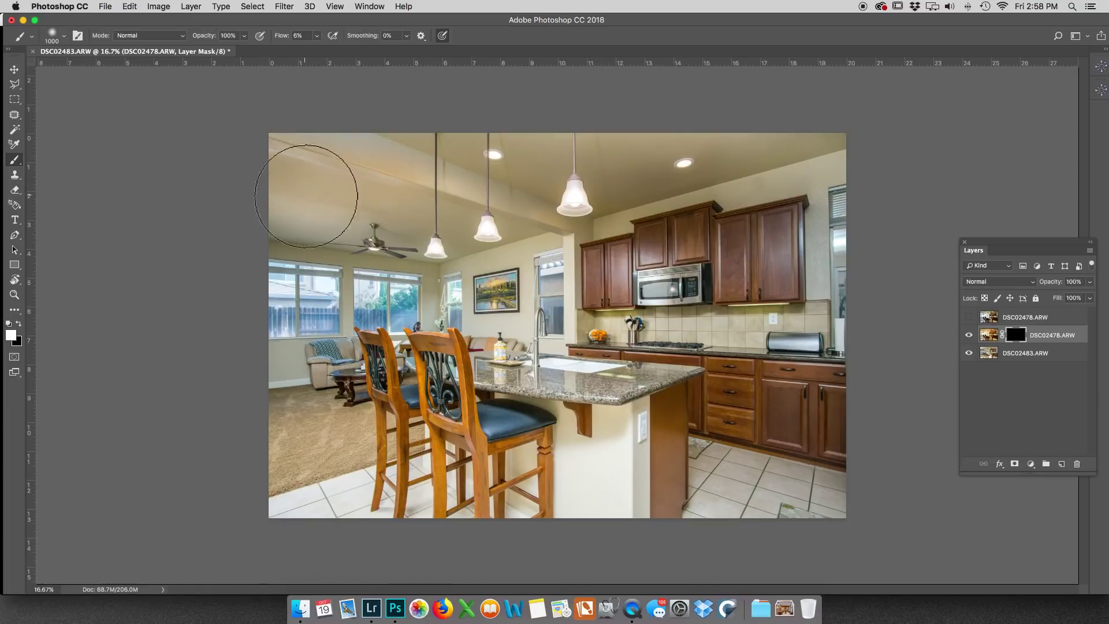
mouse_move(326, 216)
mouse_down()
mouse_move(403, 210)
mouse_move(386, 209)
mouse_move(425, 149)
mouse_move(397, 161)
mouse_move(419, 179)
mouse_up()
key(bracketleft)
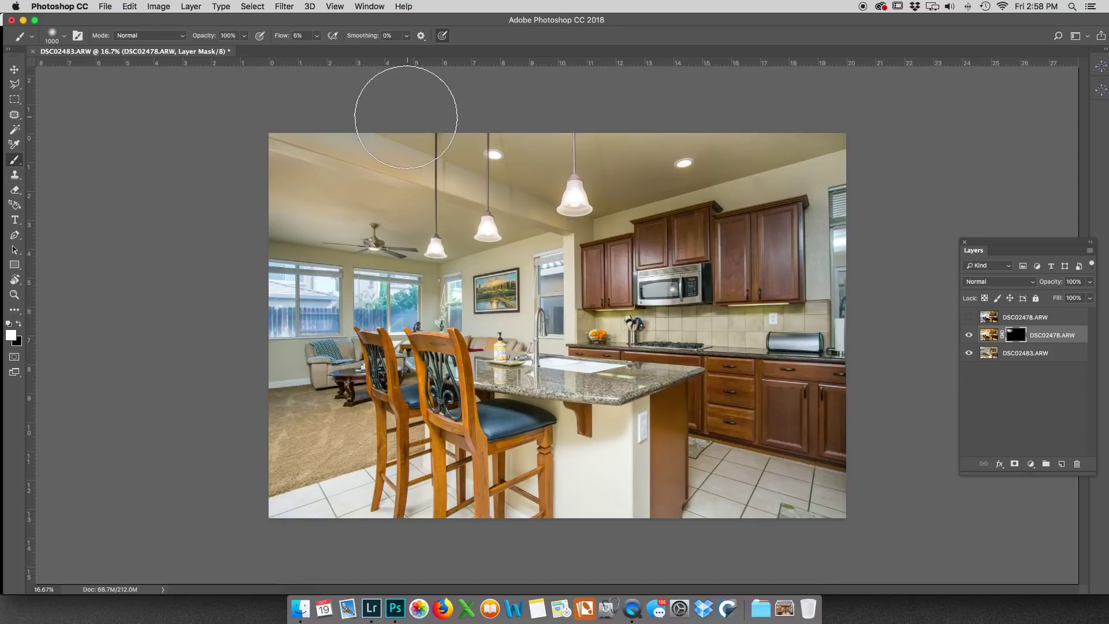
key(bracketleft)
key(bracketleft)
key(bracketleft)
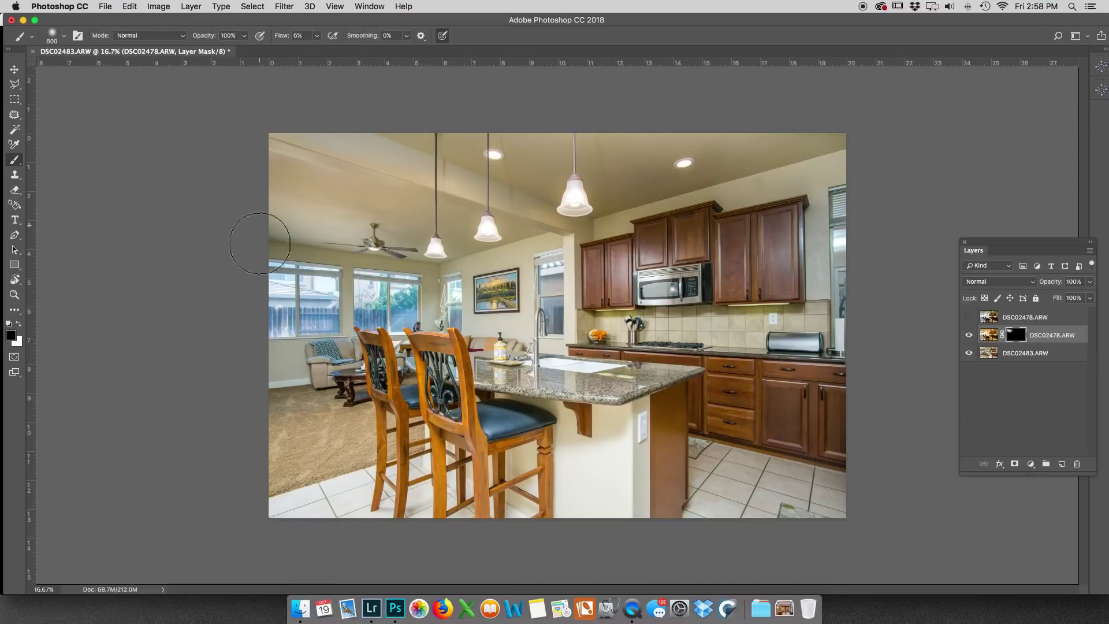
Toggle the masked middle layer to compare, then paint its mask over the window beside the picture.
click(969, 336)
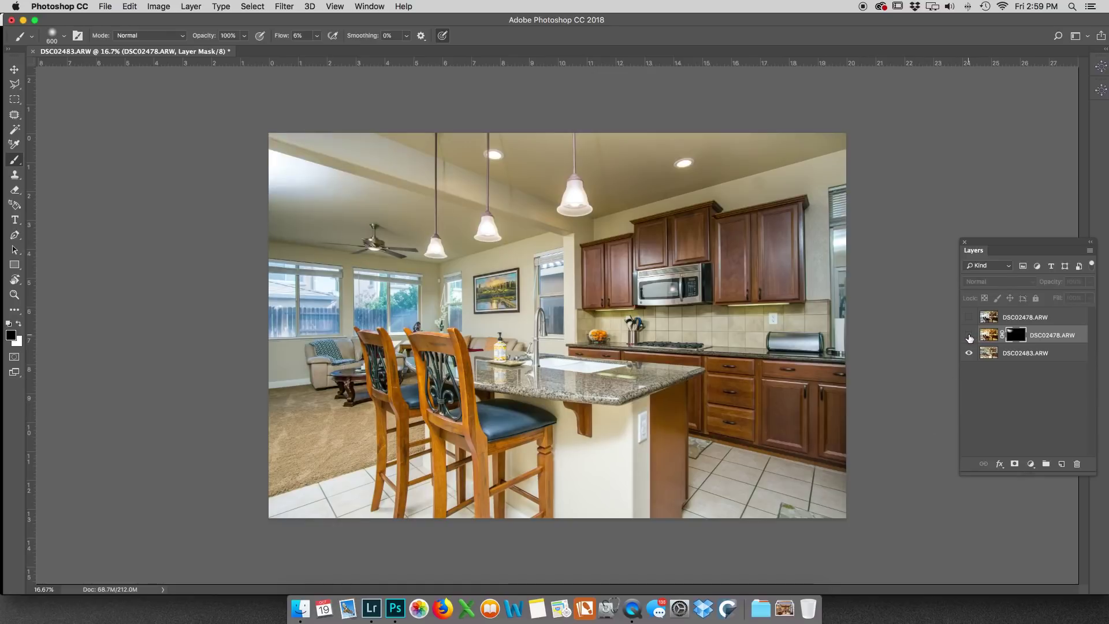
click(969, 337)
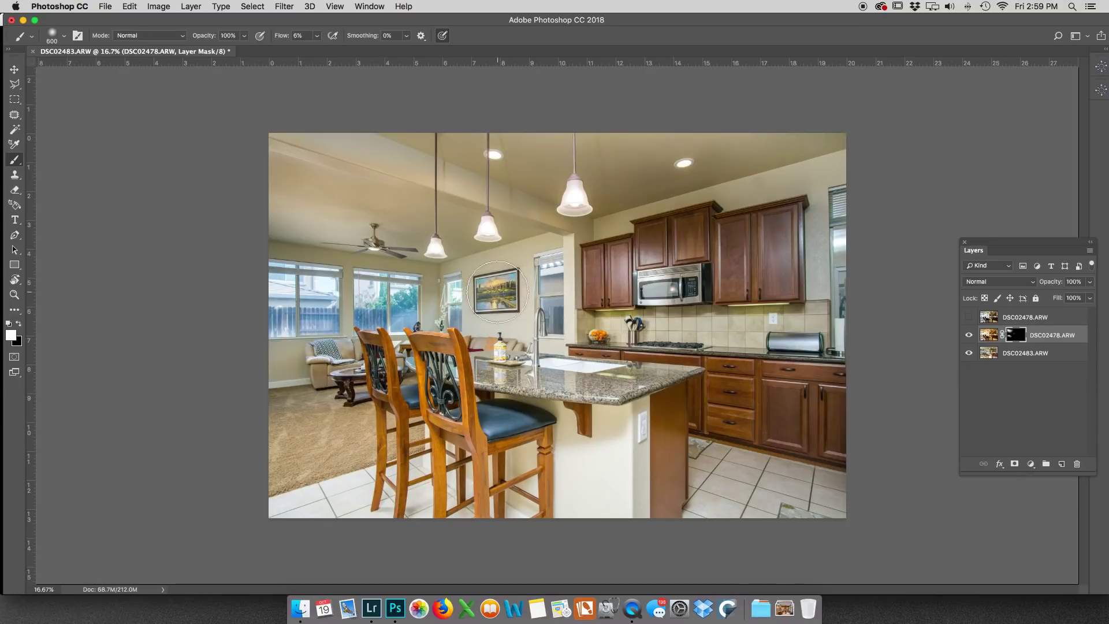
mouse_move(508, 277)
mouse_down()
mouse_move(546, 312)
mouse_move(548, 272)
mouse_move(556, 324)
mouse_move(568, 314)
mouse_move(559, 295)
mouse_move(549, 318)
mouse_move(363, 299)
mouse_move(376, 301)
mouse_move(347, 318)
mouse_move(262, 320)
mouse_move(295, 312)
mouse_move(272, 266)
mouse_move(427, 280)
mouse_move(393, 242)
mouse_move(321, 225)
mouse_up()
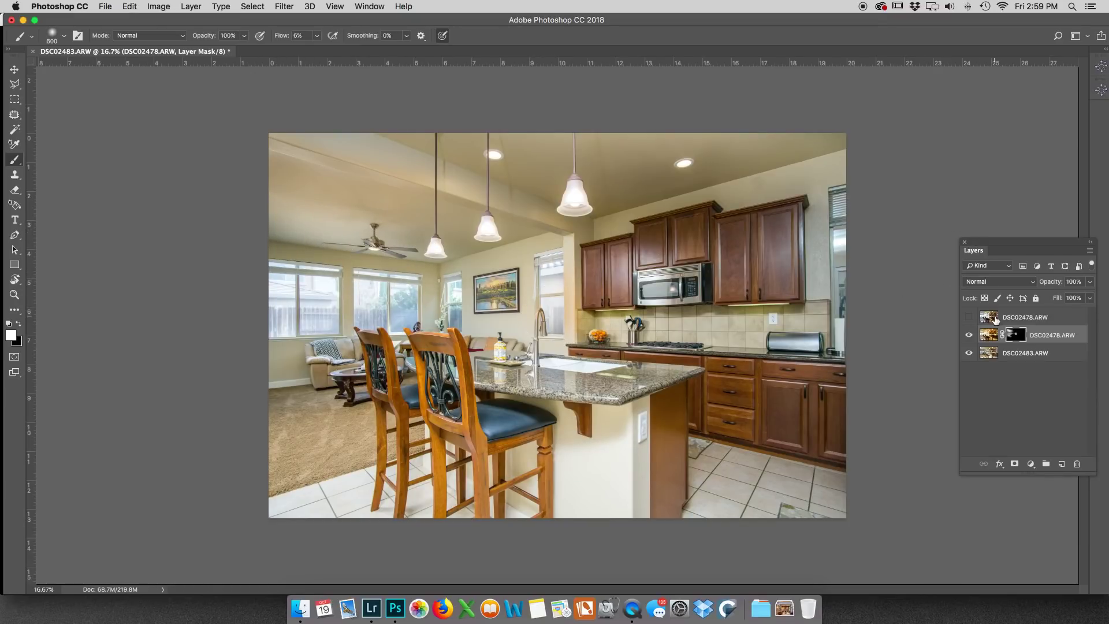
Show and select the top DSC02478.ARW layer, add a black mask, and paint white across the ceiling.
click(969, 317)
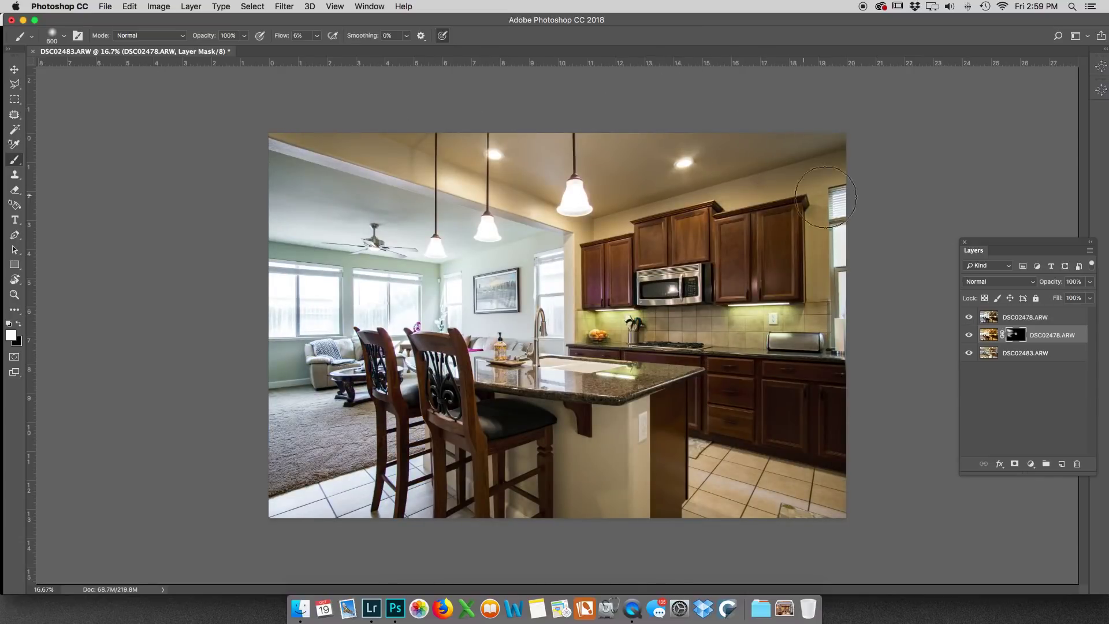
click(1024, 320)
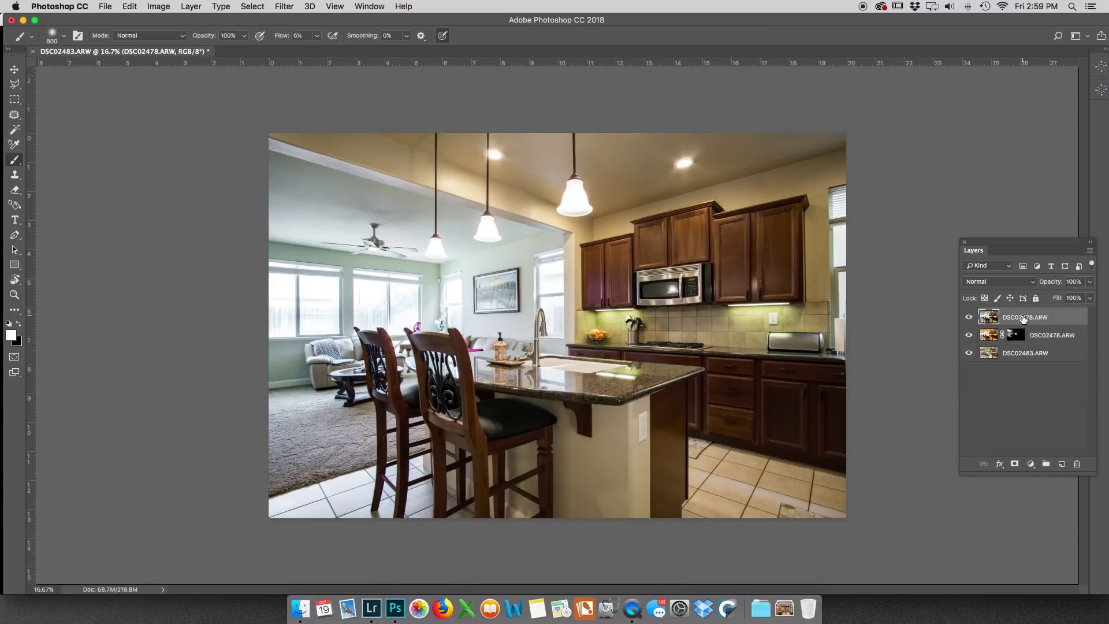
alt+click(1015, 465)
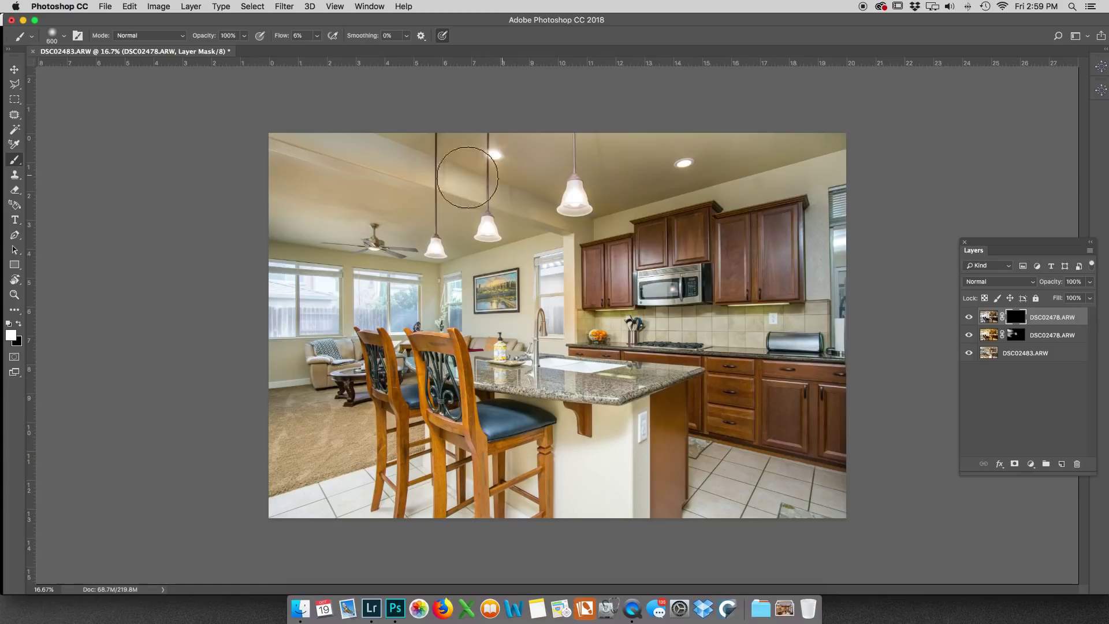
mouse_move(326, 155)
mouse_down()
mouse_move(404, 168)
mouse_move(399, 149)
mouse_move(385, 155)
mouse_move(463, 153)
mouse_move(481, 171)
mouse_move(635, 41)
mouse_up()
drag(632, 86, 614, 186)
mouse_move(627, 130)
mouse_down()
mouse_move(604, 154)
mouse_move(402, 140)
mouse_up()
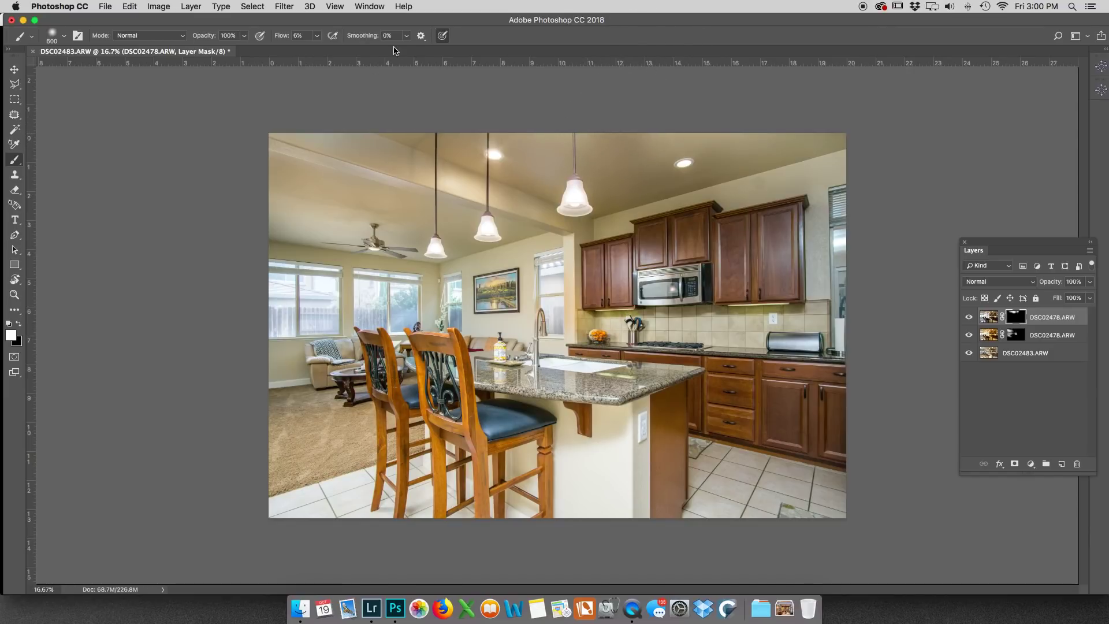
At 33.3% zoom, adjust the brush between 300 and 600 and paint the top mask over the right cabinets.
key(super+equal)
key(super+equal)
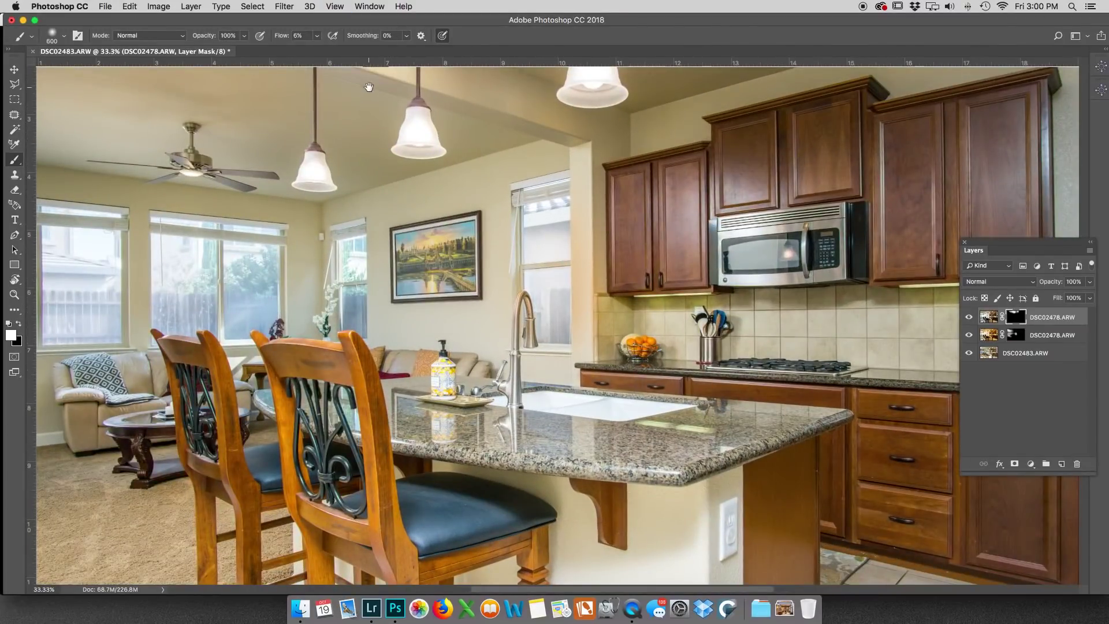
drag(369, 87, 546, 346)
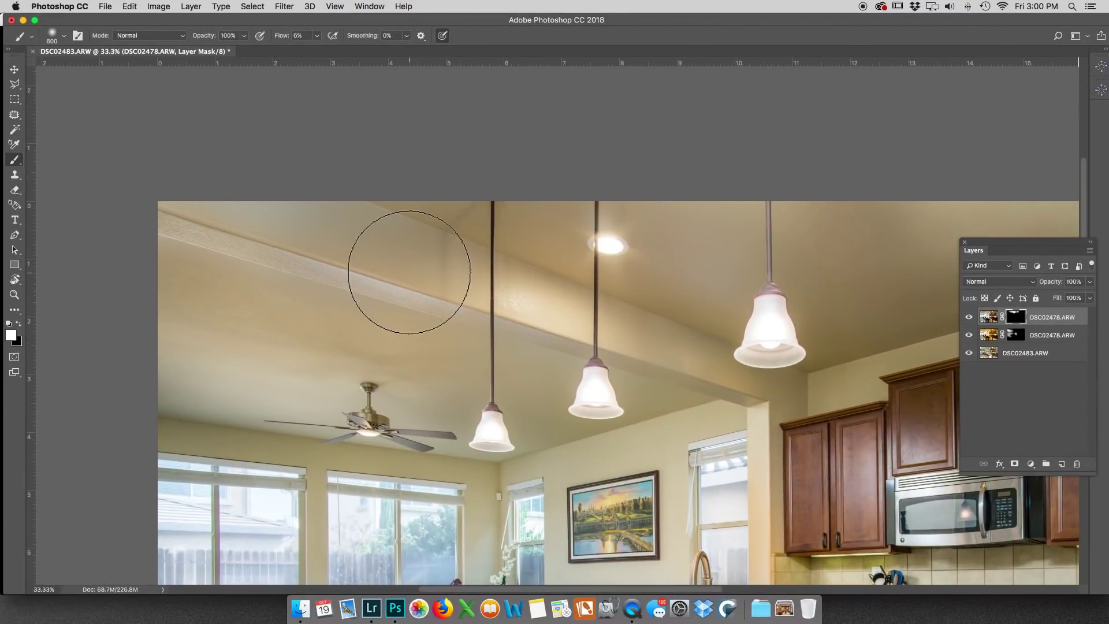
key(bracketleft)
key(bracketleft)
key(bracketleft)
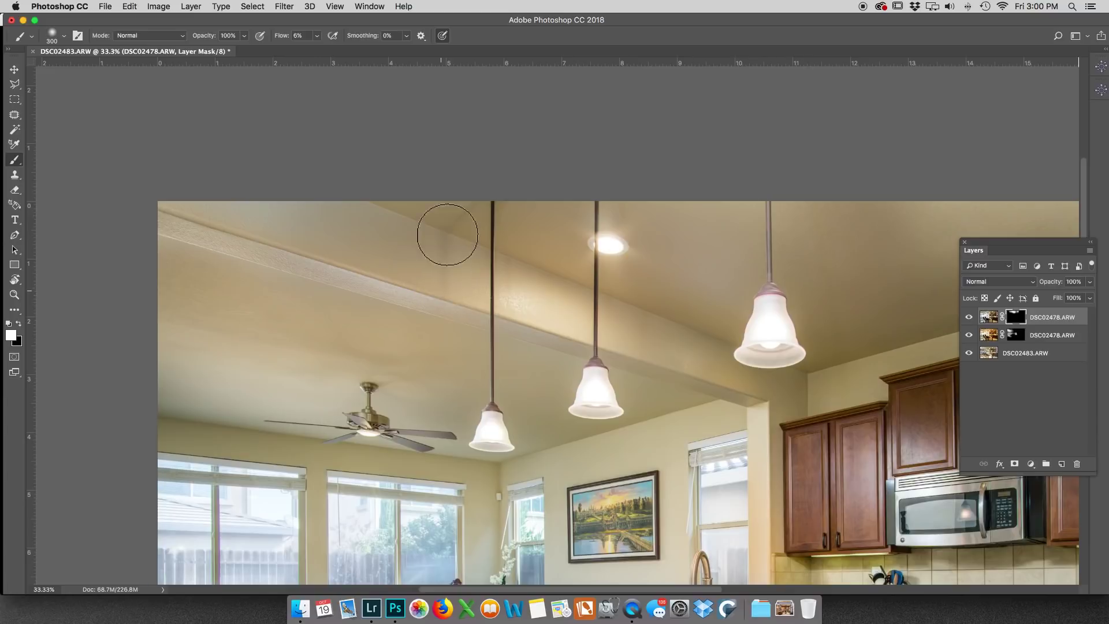
key(x)
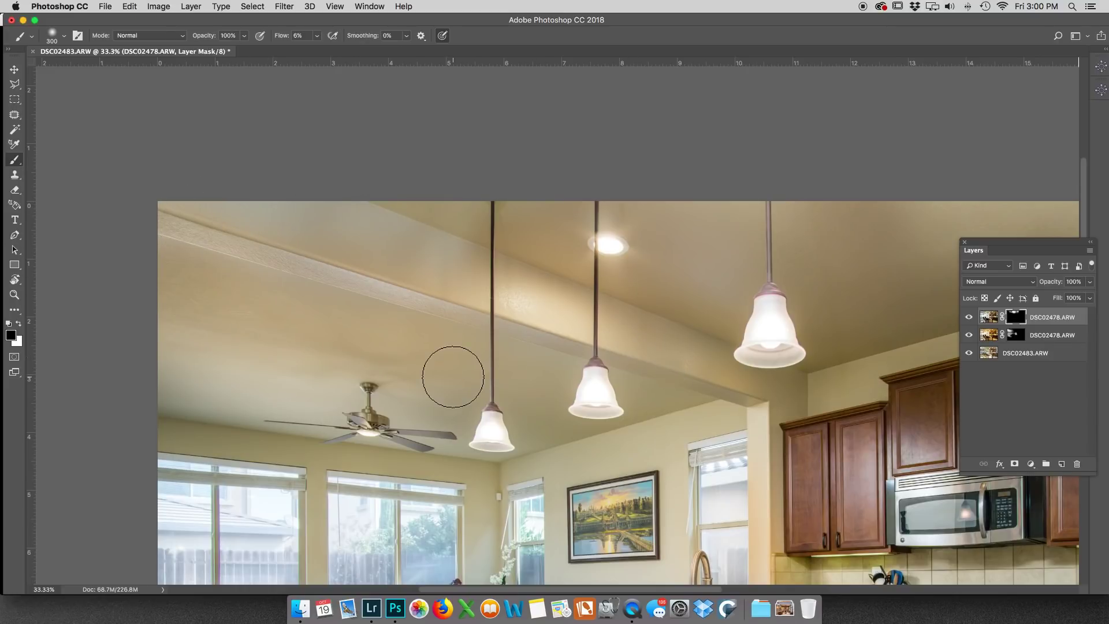
key(super+minus)
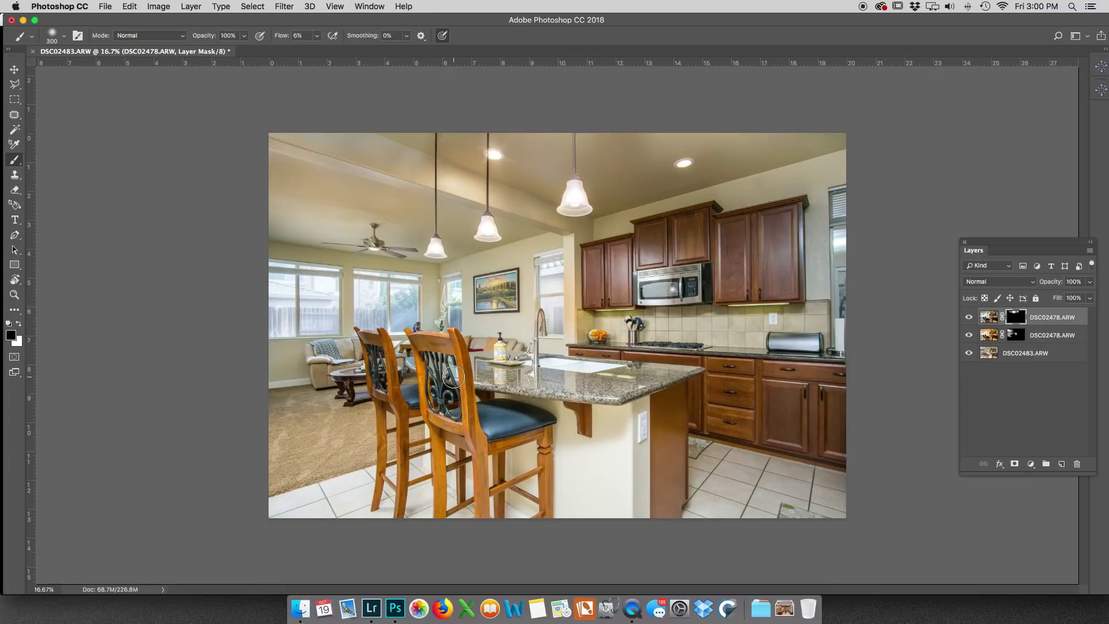
key(bracketright)
key(bracketright)
key(bracketright)
mouse_move(836, 280)
mouse_down()
mouse_move(823, 251)
mouse_move(802, 247)
mouse_move(826, 231)
mouse_move(751, 185)
mouse_move(810, 157)
mouse_move(621, 146)
mouse_move(800, 150)
mouse_move(687, 203)
mouse_move(653, 277)
mouse_move(636, 271)
mouse_move(654, 289)
mouse_move(693, 286)
mouse_move(710, 266)
mouse_move(762, 260)
mouse_move(772, 315)
mouse_up()
key(super+equal)
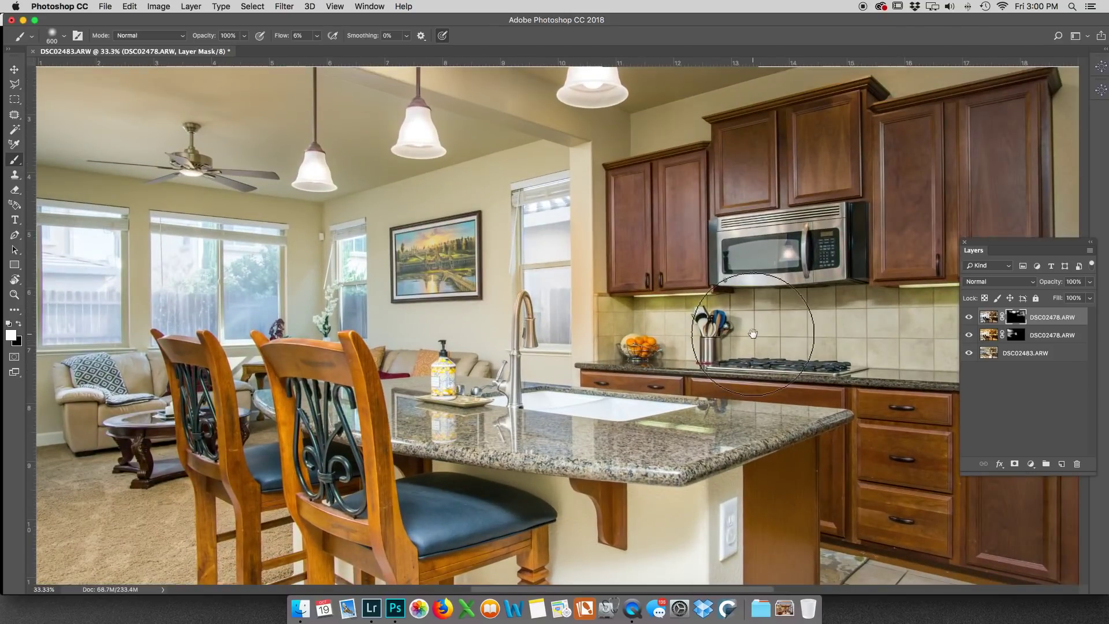
With a 300 brush, paint the top layer's mask over the brighter backsplash tiles.
drag(753, 334, 507, 301)
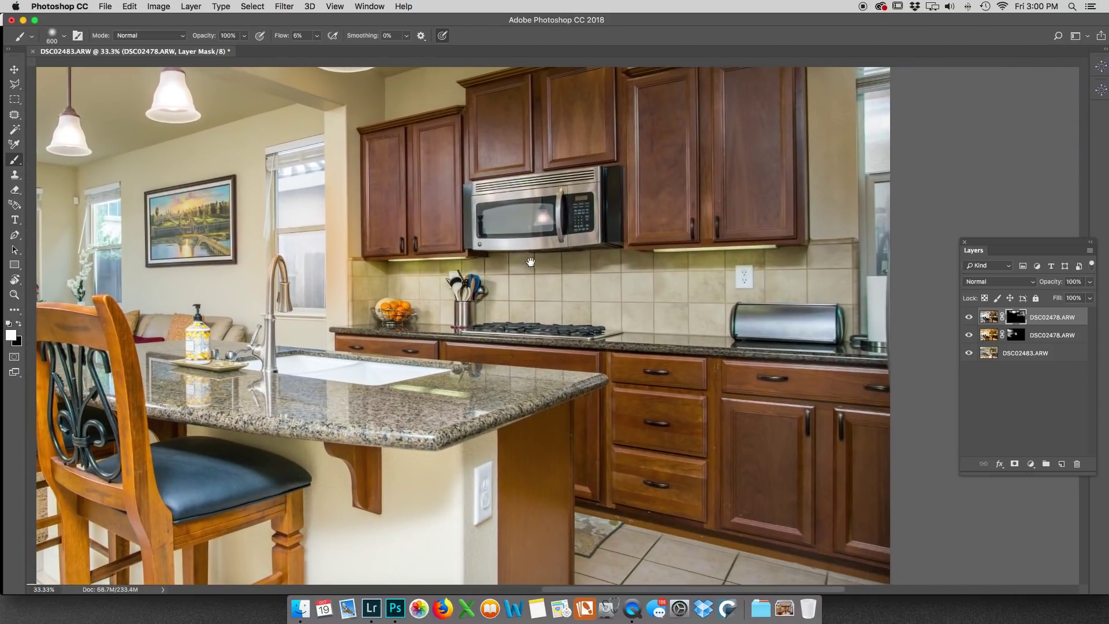
key(bracketleft)
key(bracketleft)
key(bracketleft)
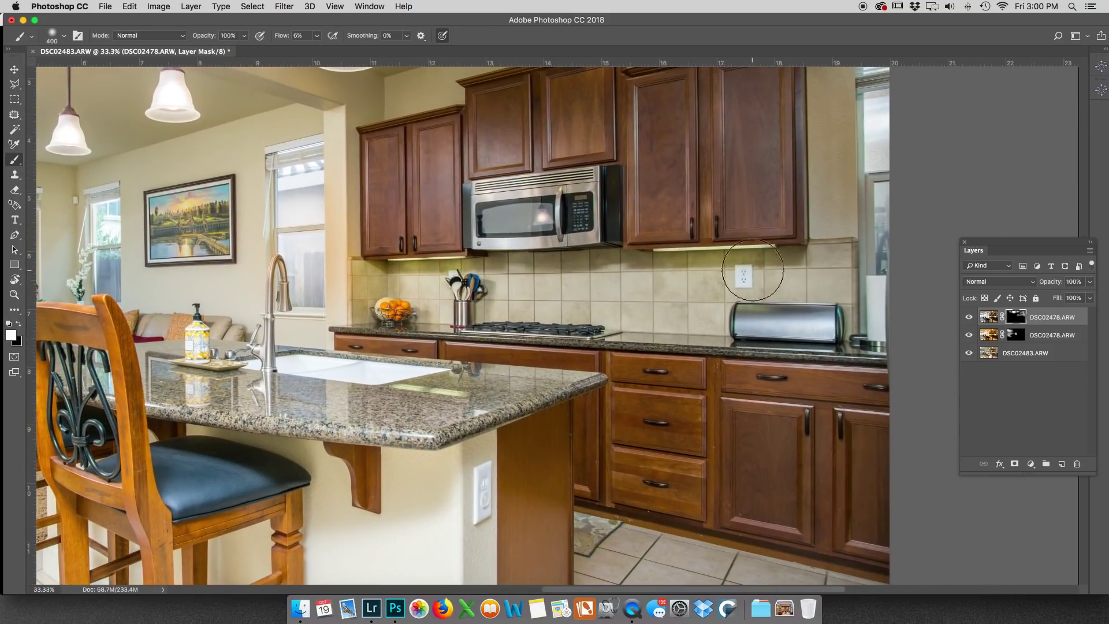
mouse_move(764, 271)
mouse_down()
mouse_move(523, 276)
mouse_move(564, 282)
mouse_move(541, 293)
mouse_move(607, 284)
mouse_move(516, 263)
mouse_move(351, 268)
mouse_move(348, 287)
mouse_move(710, 268)
mouse_move(710, 249)
mouse_move(784, 264)
mouse_move(820, 260)
mouse_up()
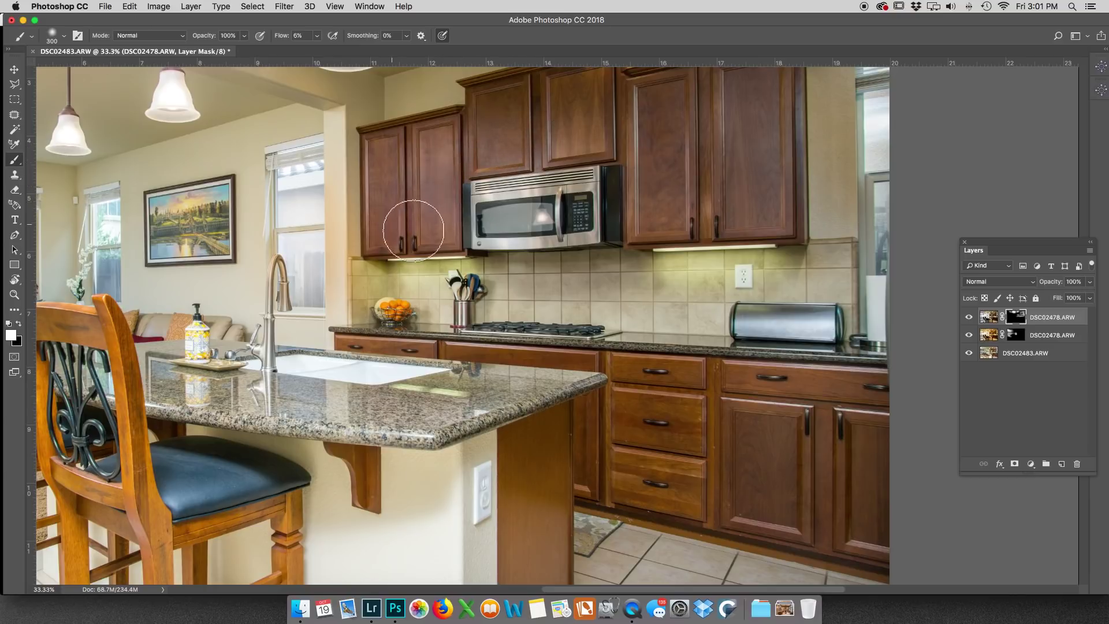
With a 700 brush, paint the top layer over the chairs, then hide both DSC02478.ARW layers.
key(super+minus)
key(super+minus)
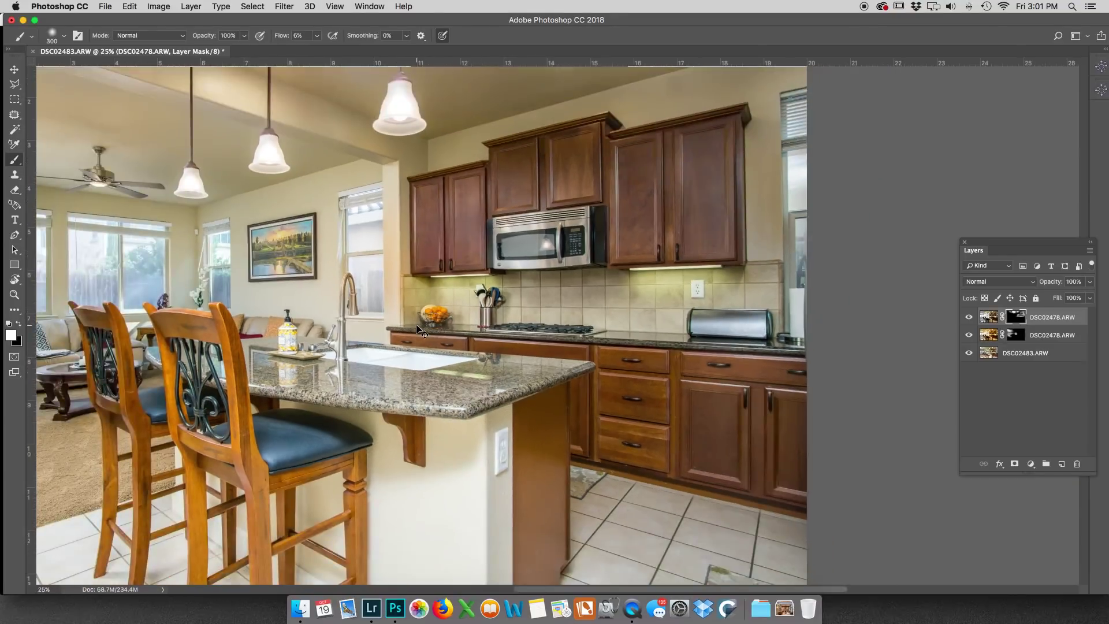
key(bracketright)
key(bracketright)
key(bracketright)
key(bracketright)
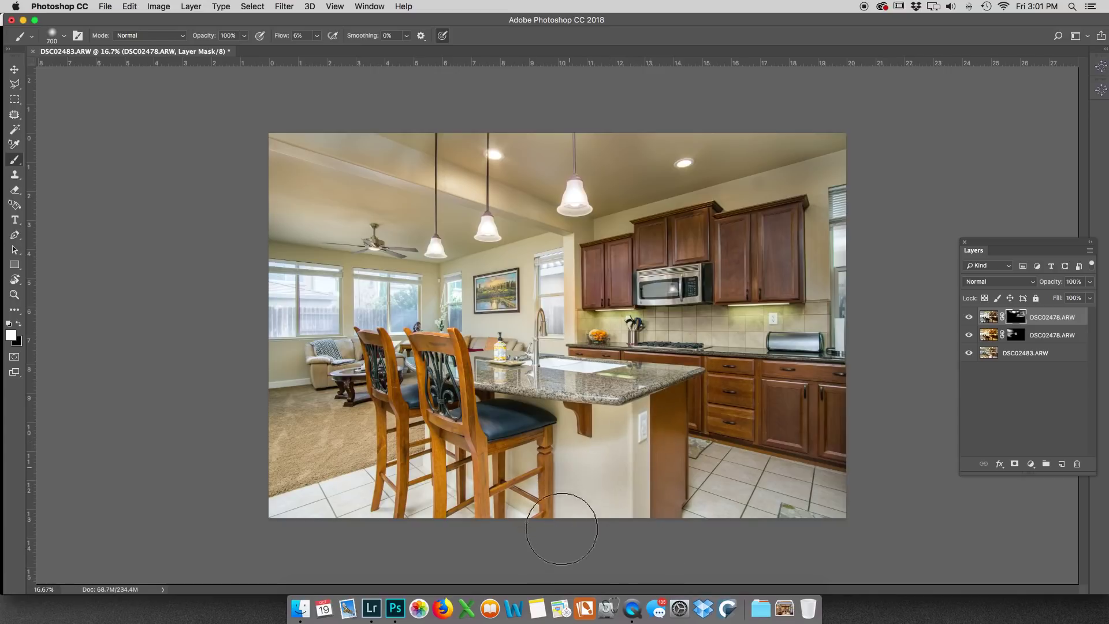
mouse_move(420, 469)
mouse_down()
mouse_move(499, 462)
mouse_move(491, 433)
mouse_move(477, 449)
mouse_up()
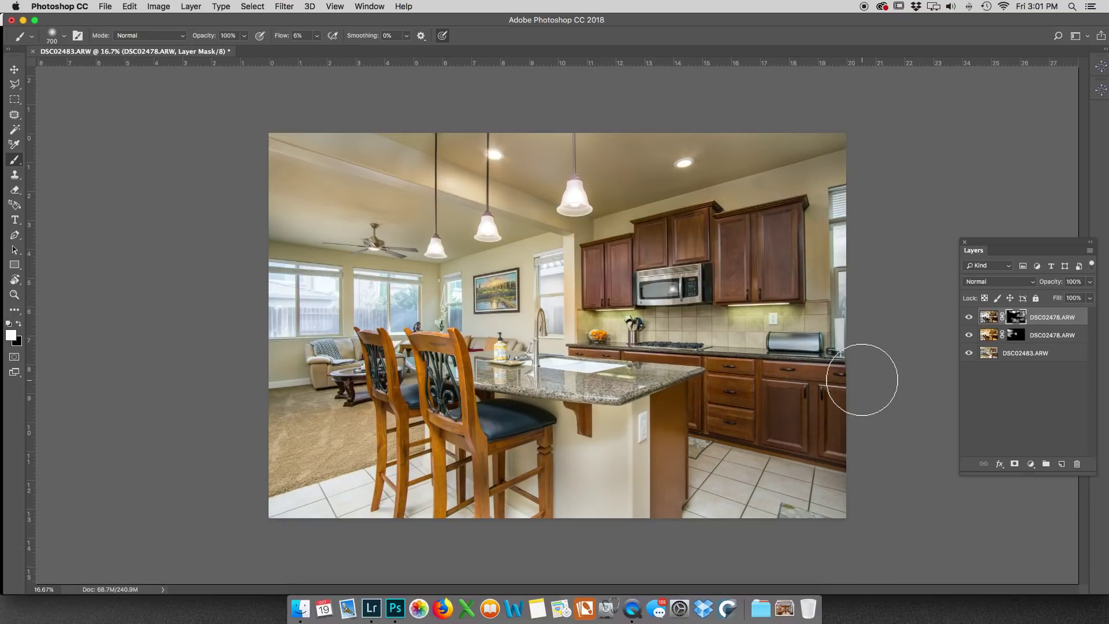
drag(614, 465, 616, 466)
click(968, 317)
click(968, 335)
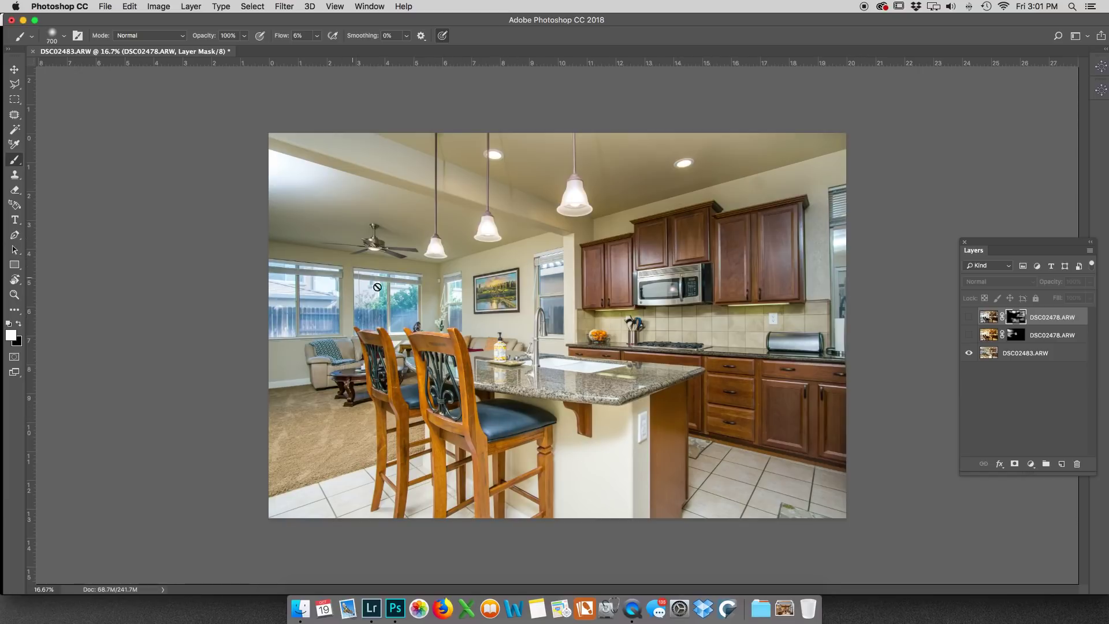
Show both DSC02478.ARW layers again, close the kitchen document without saving, and return to Lightroom.
click(968, 318)
click(968, 337)
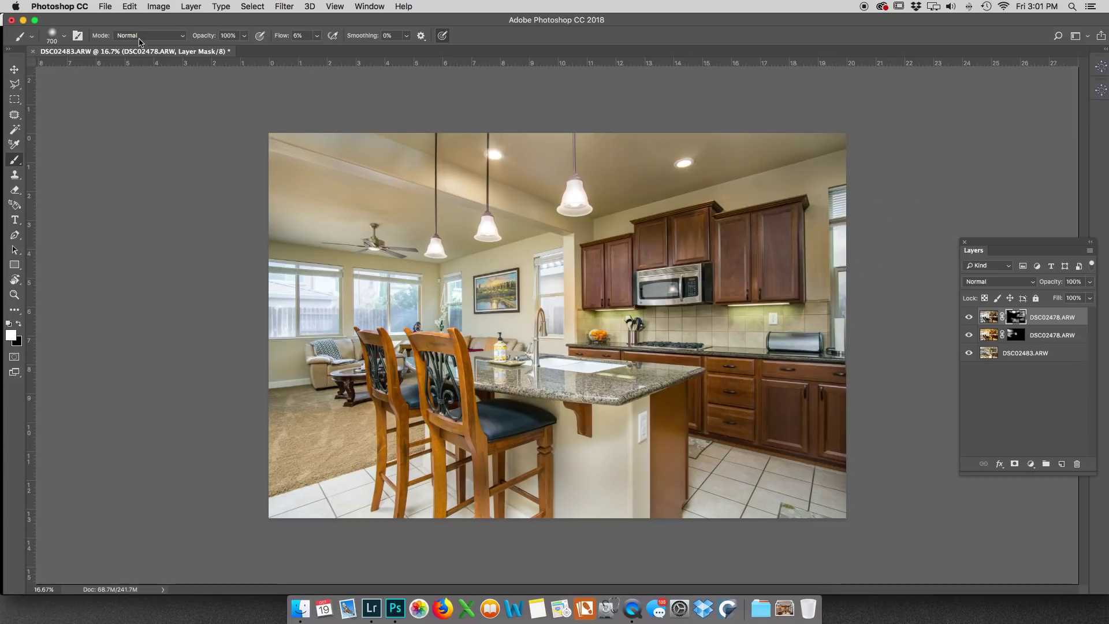
click(33, 51)
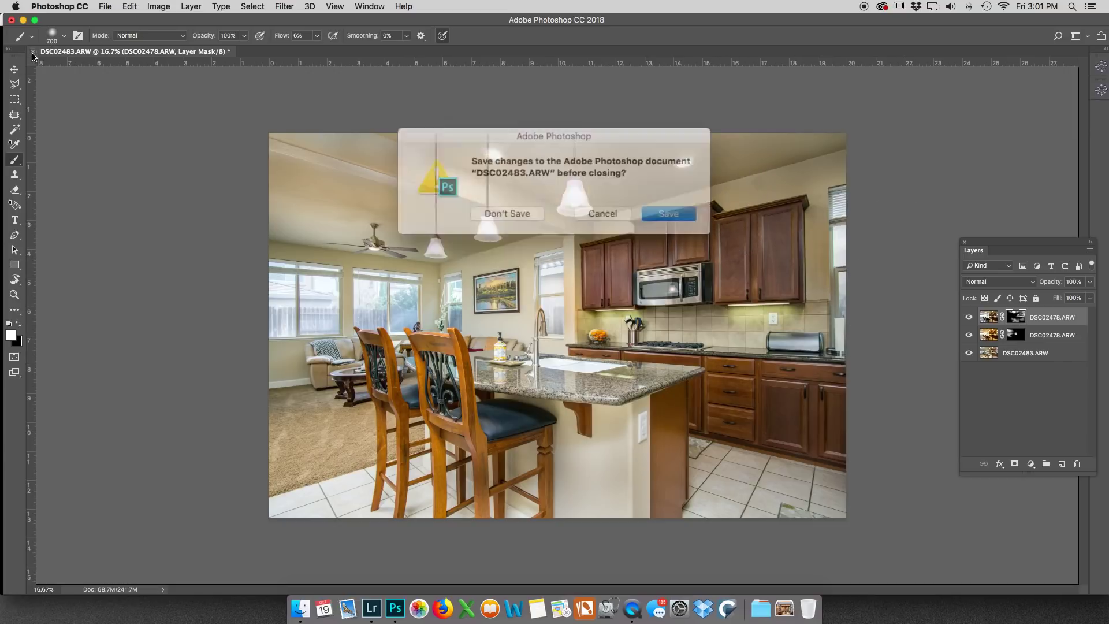
click(519, 209)
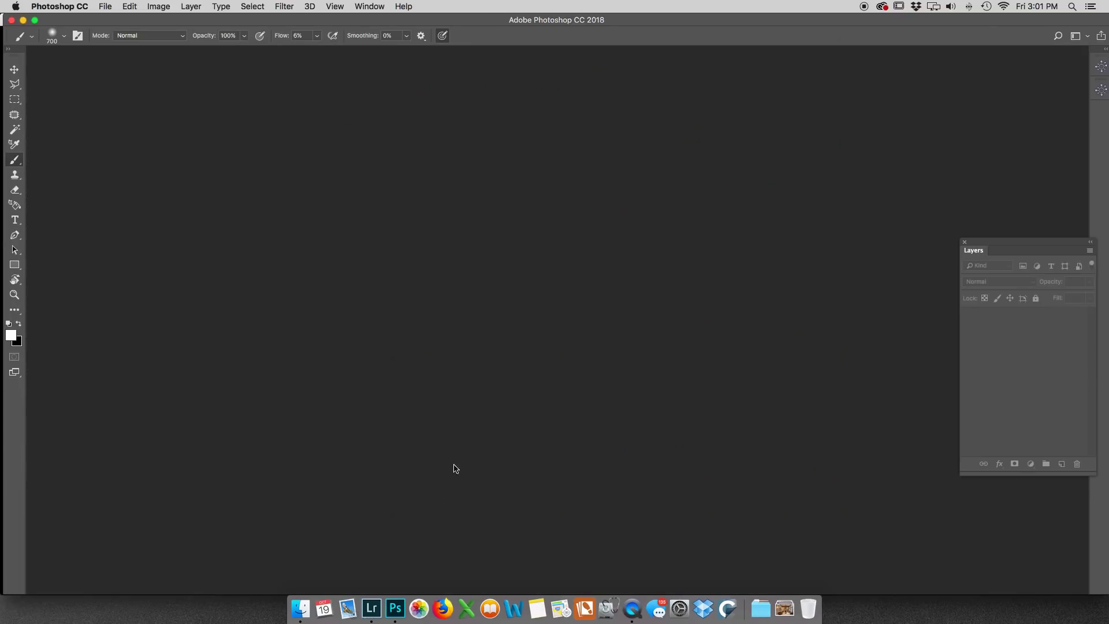
click(371, 607)
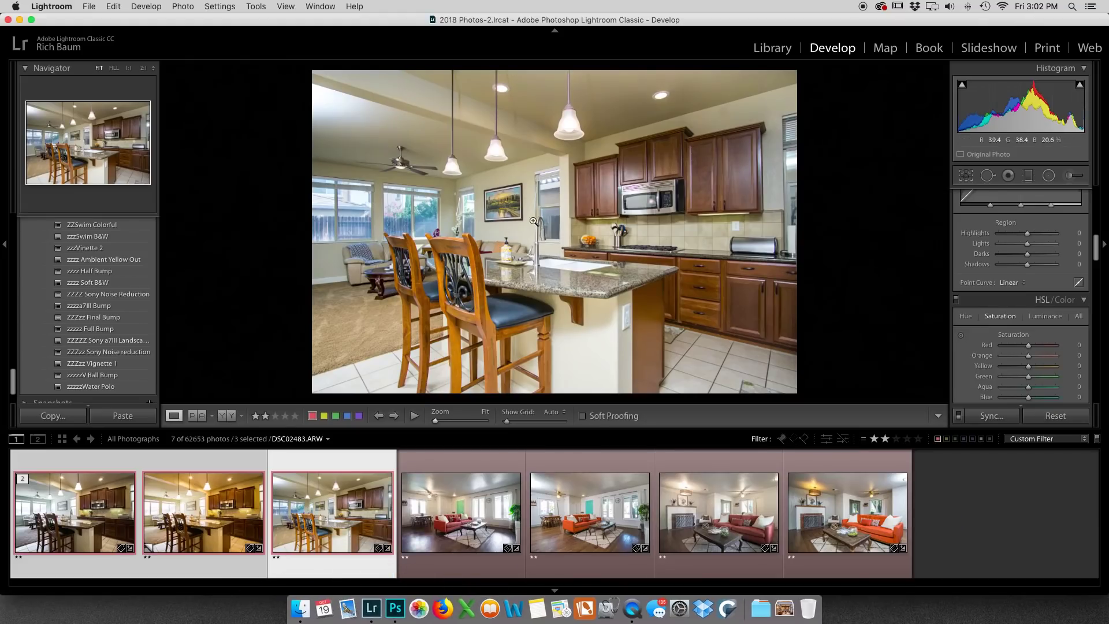